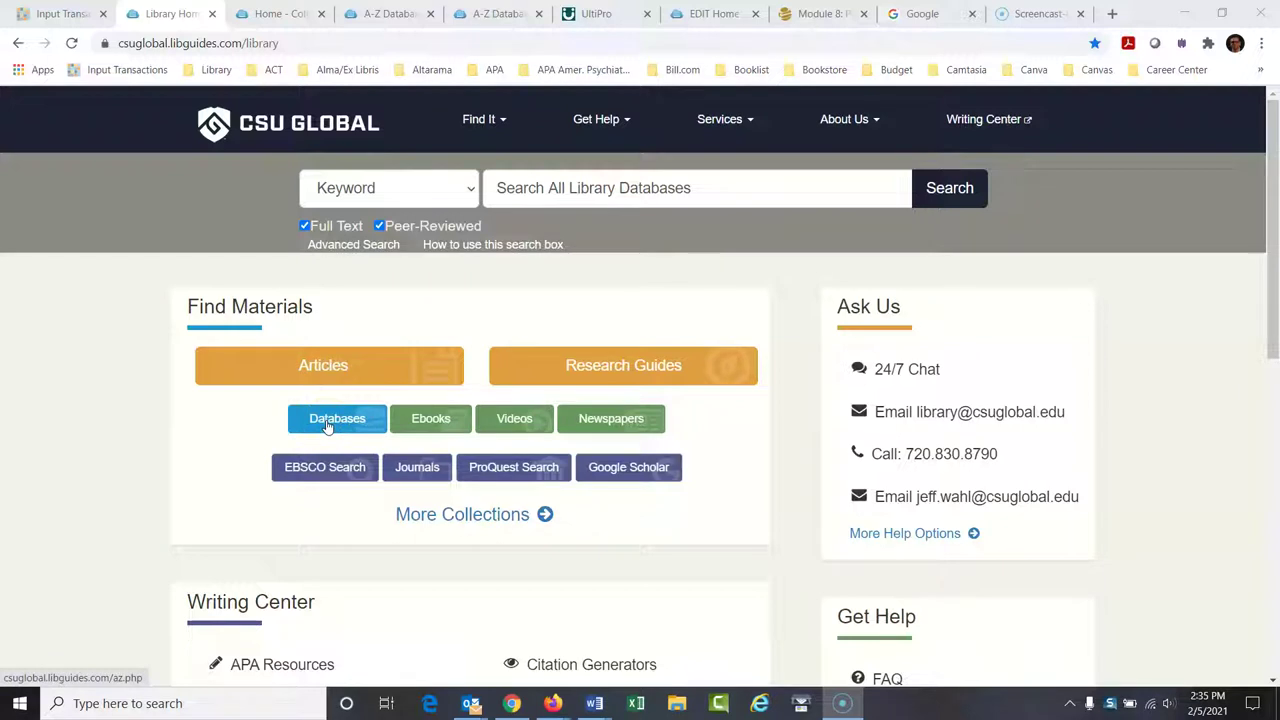
Step: Filter the A-Z Databases list to B and scroll to the Business Source Complete entries
left_click(326, 425)
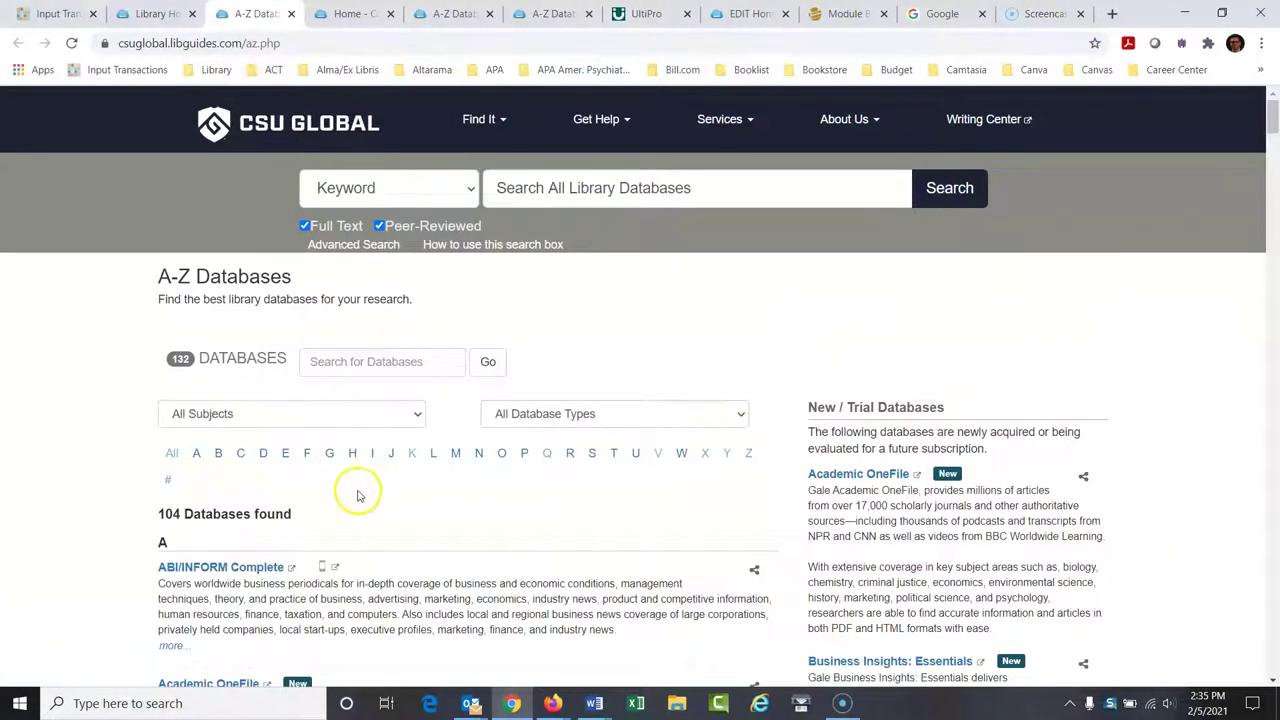
left_click(218, 456)
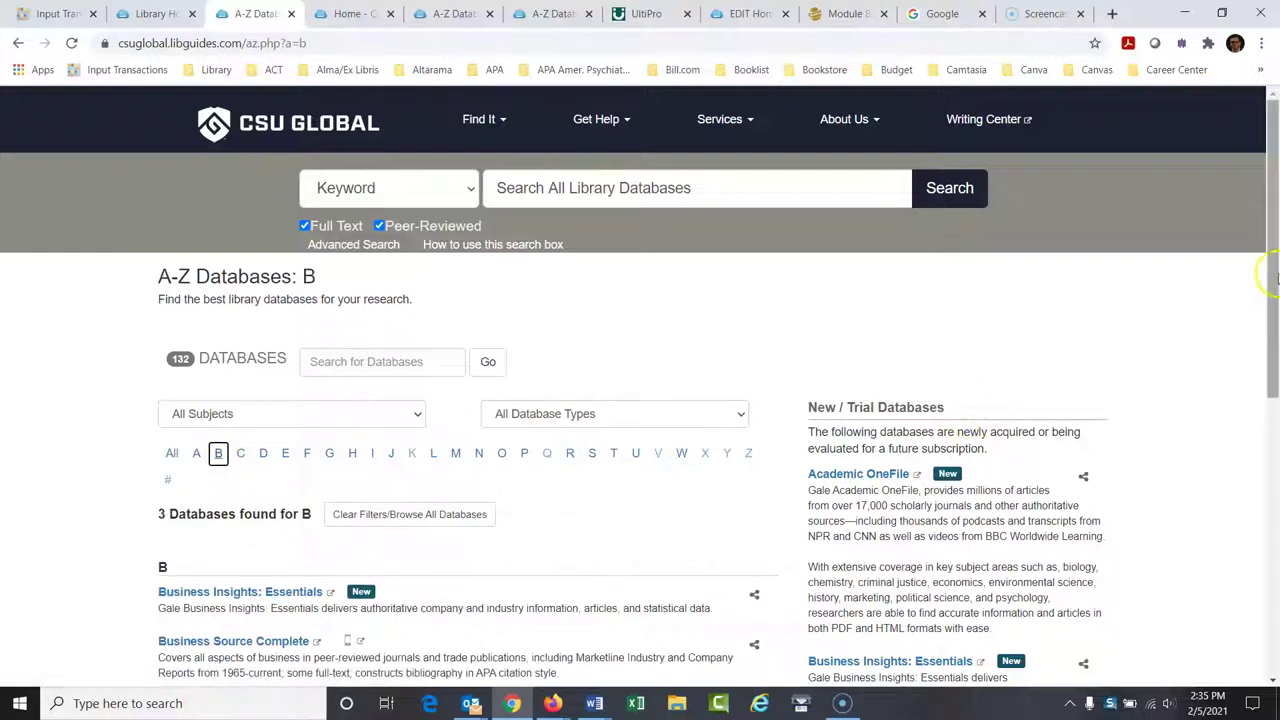
left_click_drag(1270, 150, 1272, 267)
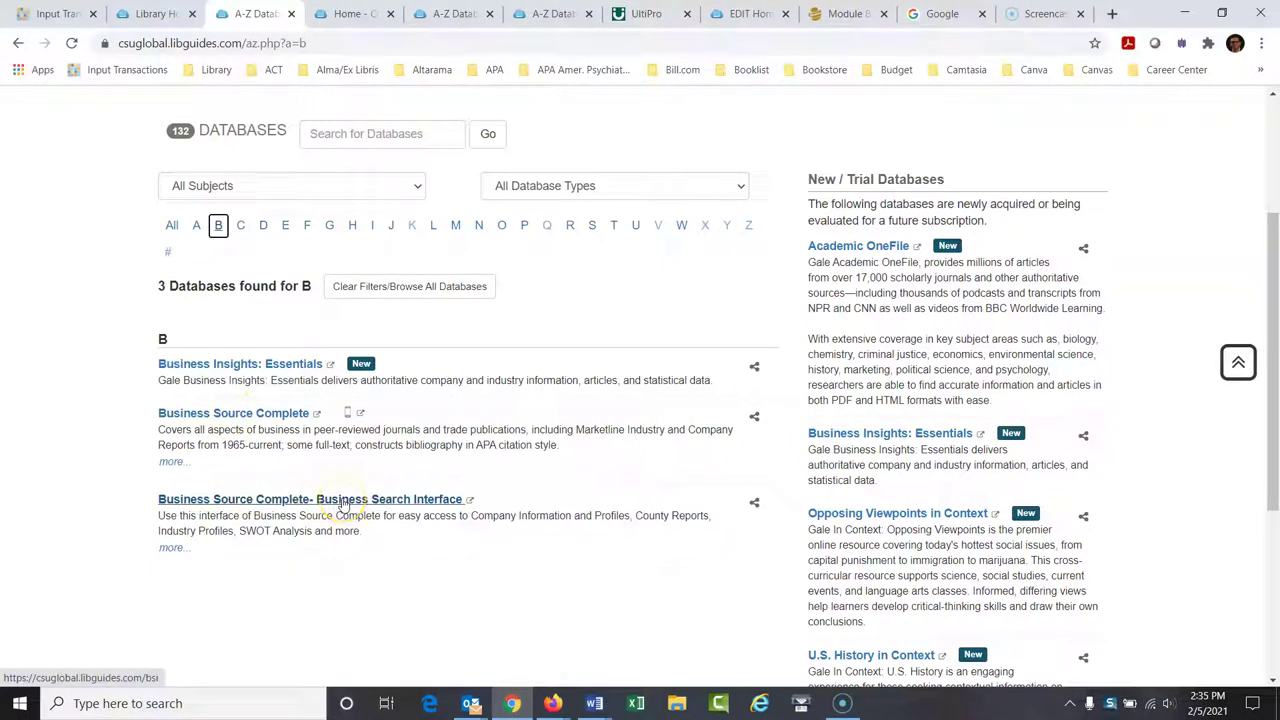
Step: Open the Business Source Complete business search interface and look over its Advanced Search options
left_click(343, 505)
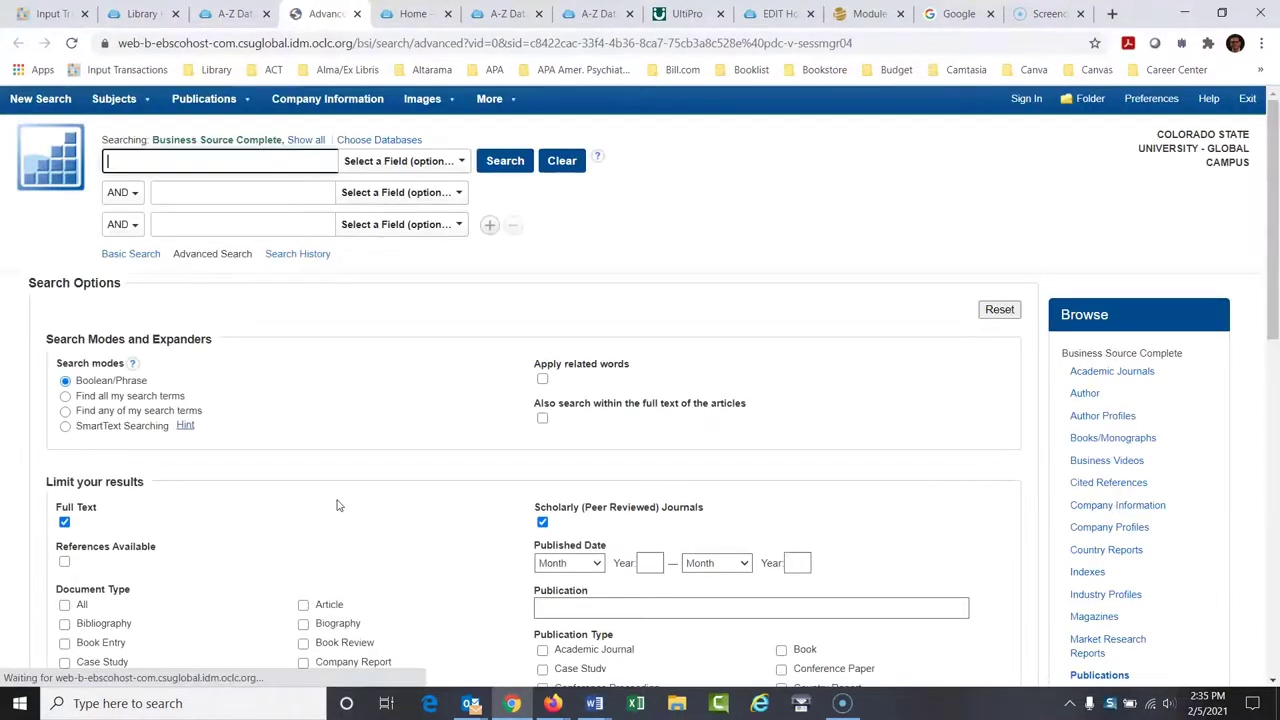
left_click(201, 167)
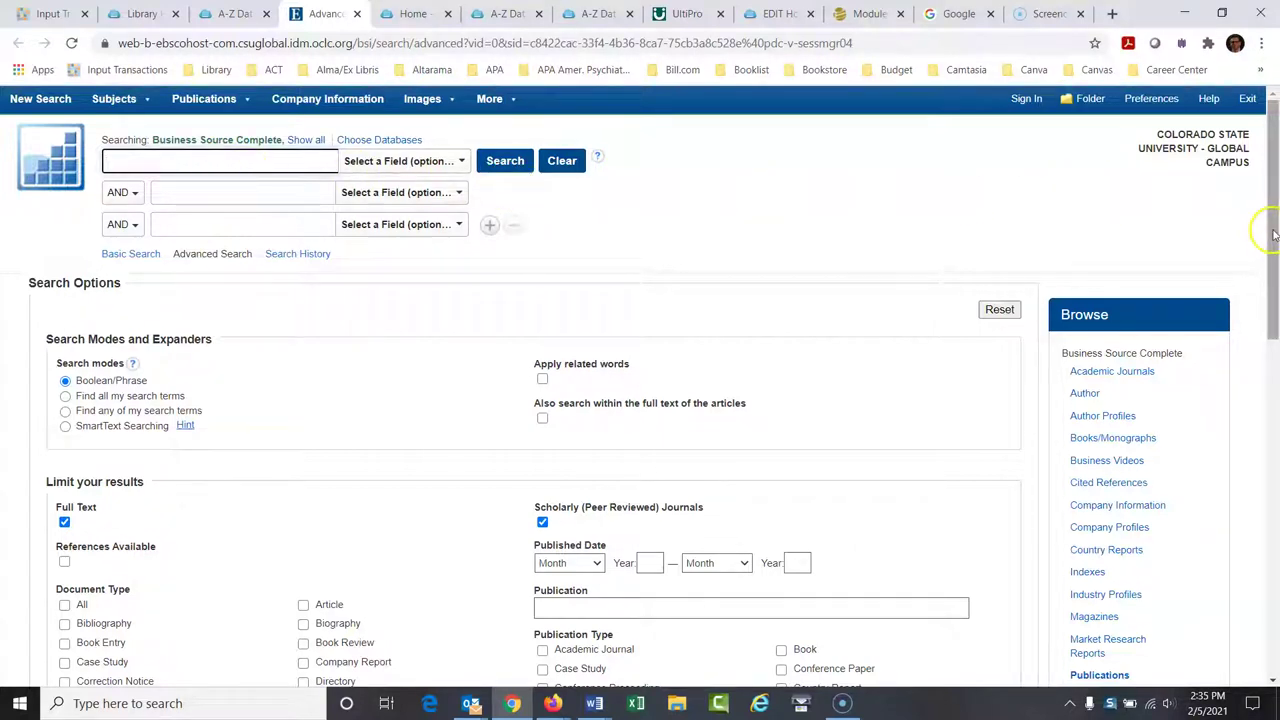
mouse_move(1273, 233)
left_mouse_down()
mouse_move(1273, 273)
mouse_move(1273, 228)
left_mouse_up()
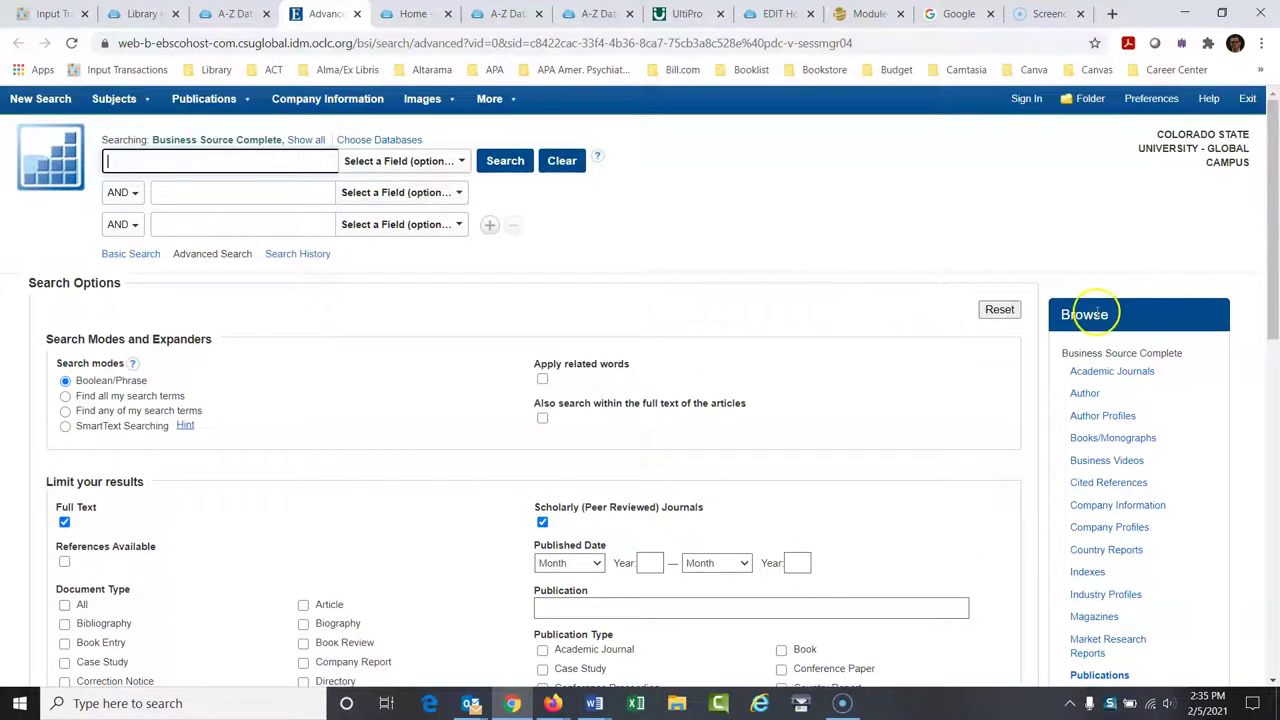
left_click_drag(1273, 226, 1275, 289)
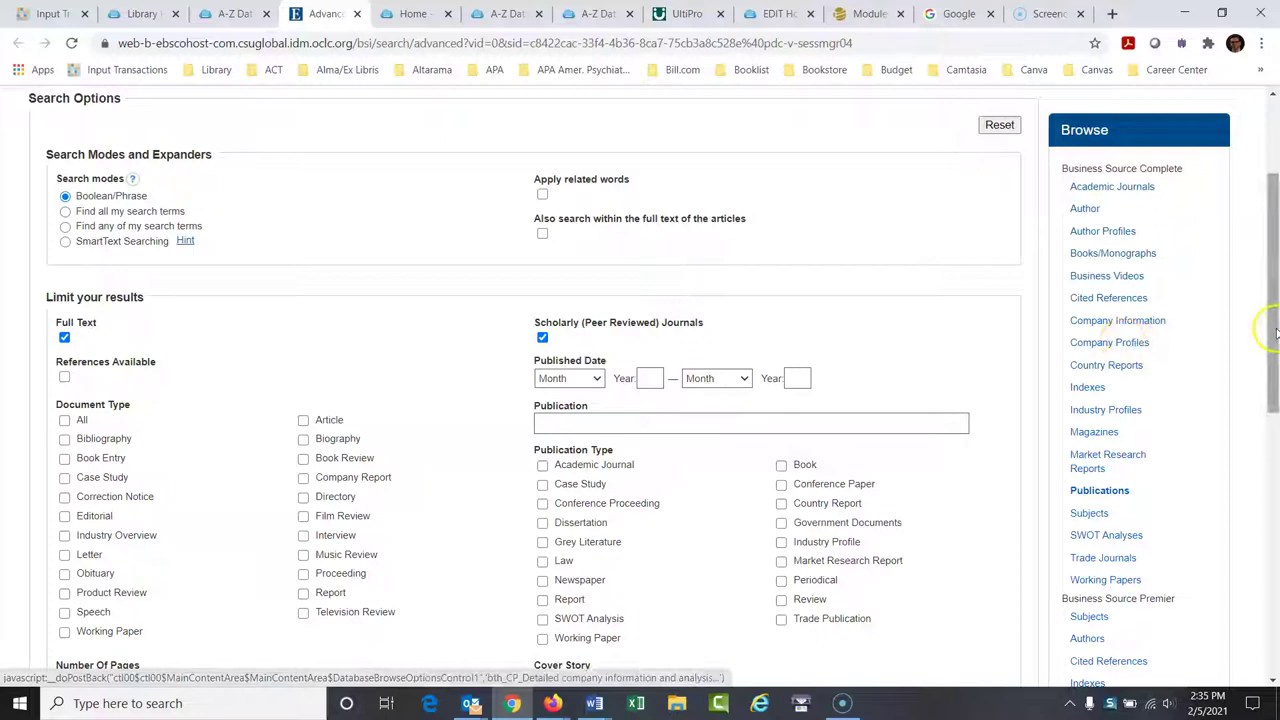
left_click_drag(1268, 326, 1270, 252)
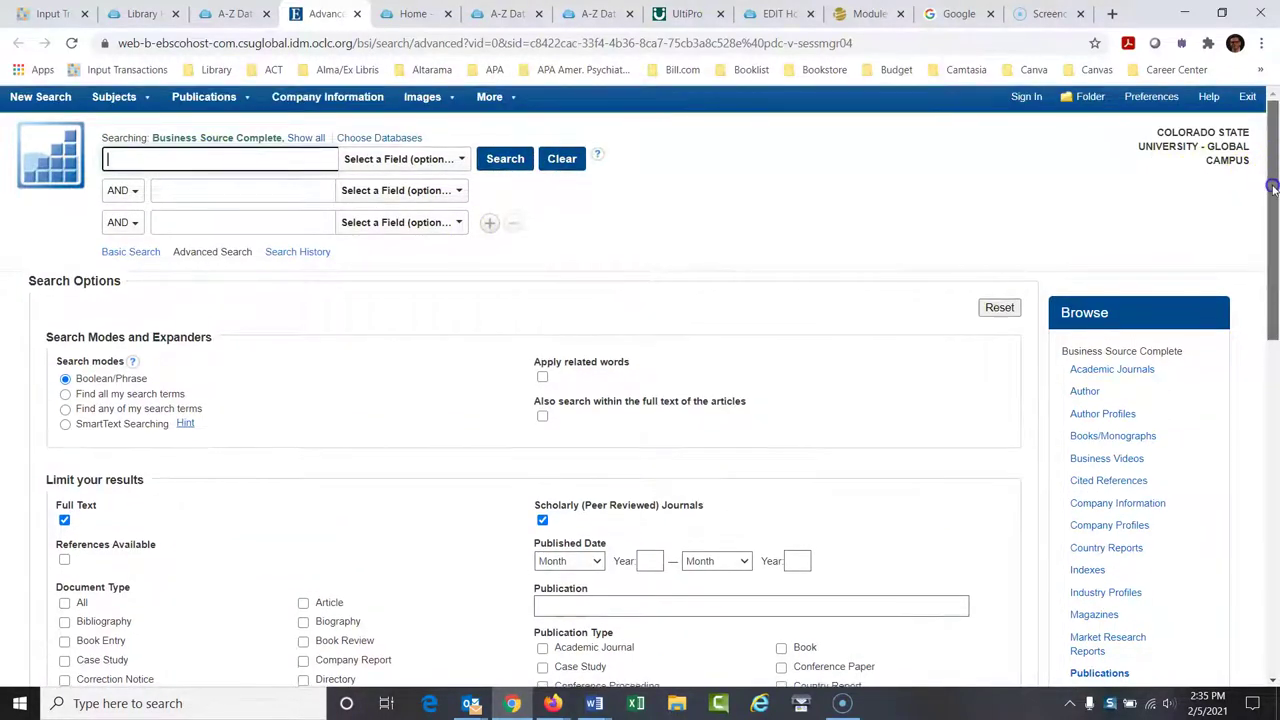
scroll(1160, 347, "down", 3)
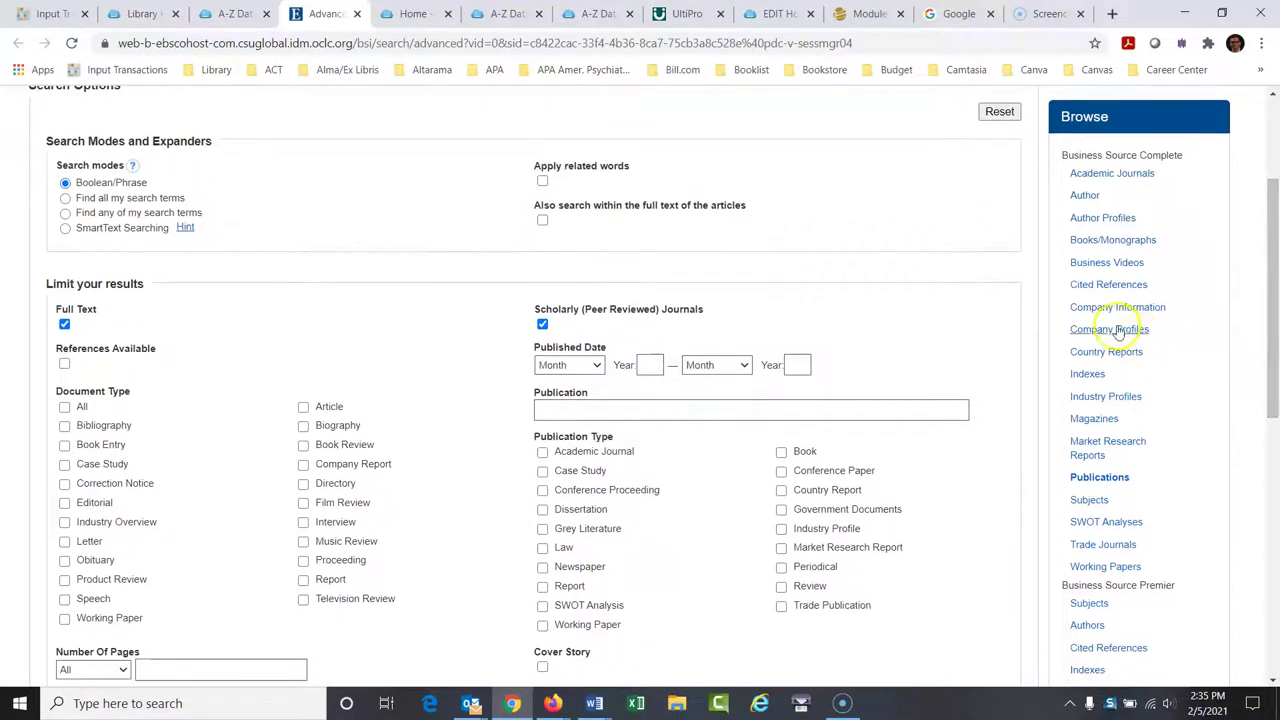
Step: Browse Company Profiles for 'sony' so Sony Corporation appears first
left_click(1097, 332)
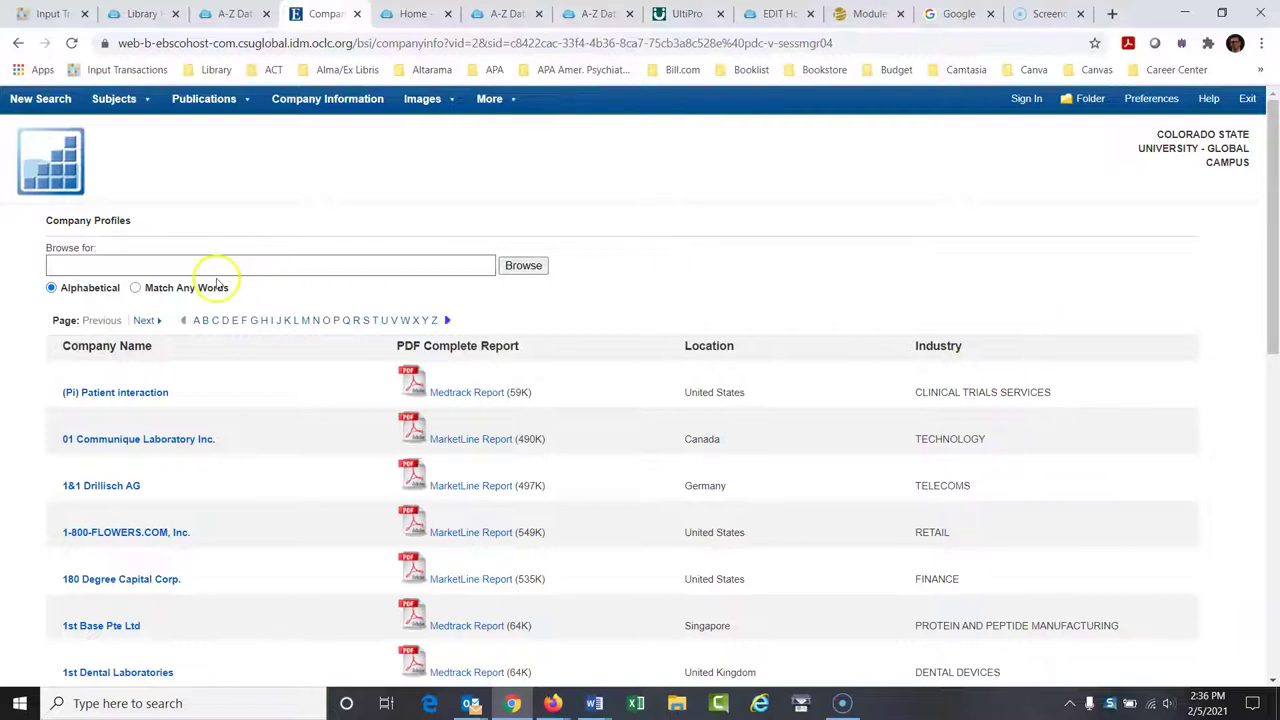
left_click(197, 266)
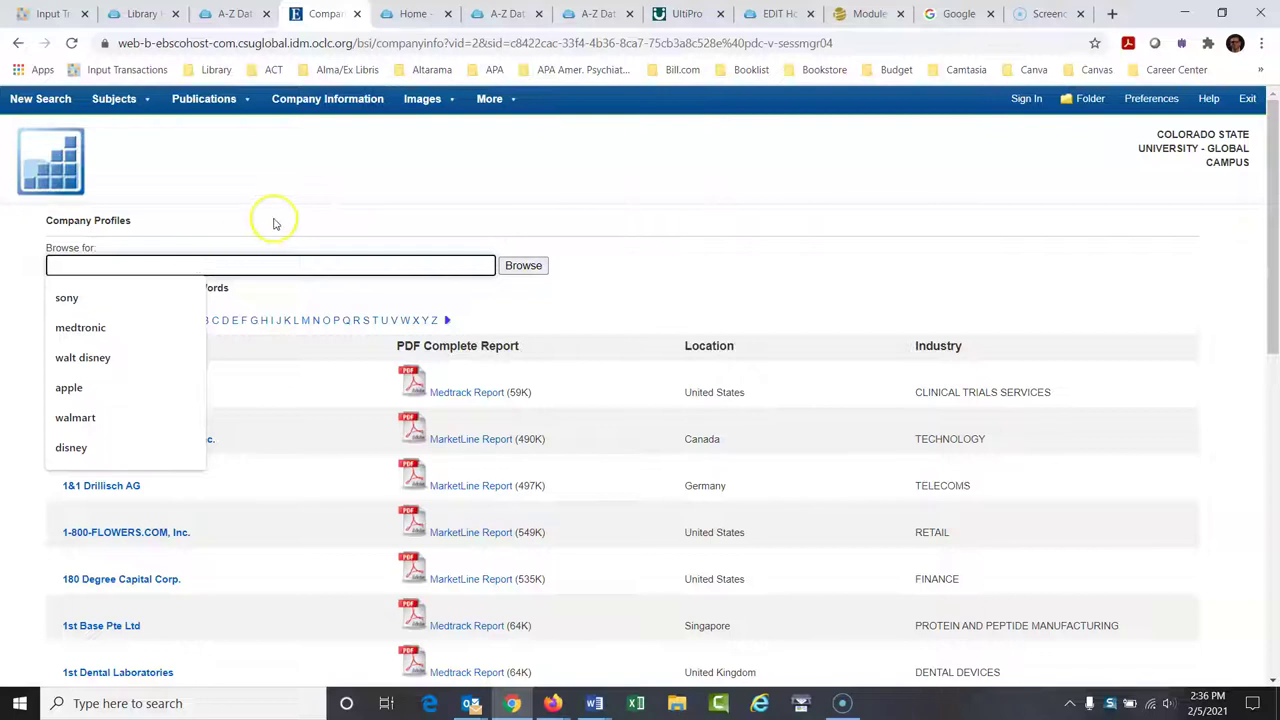
left_click(653, 245)
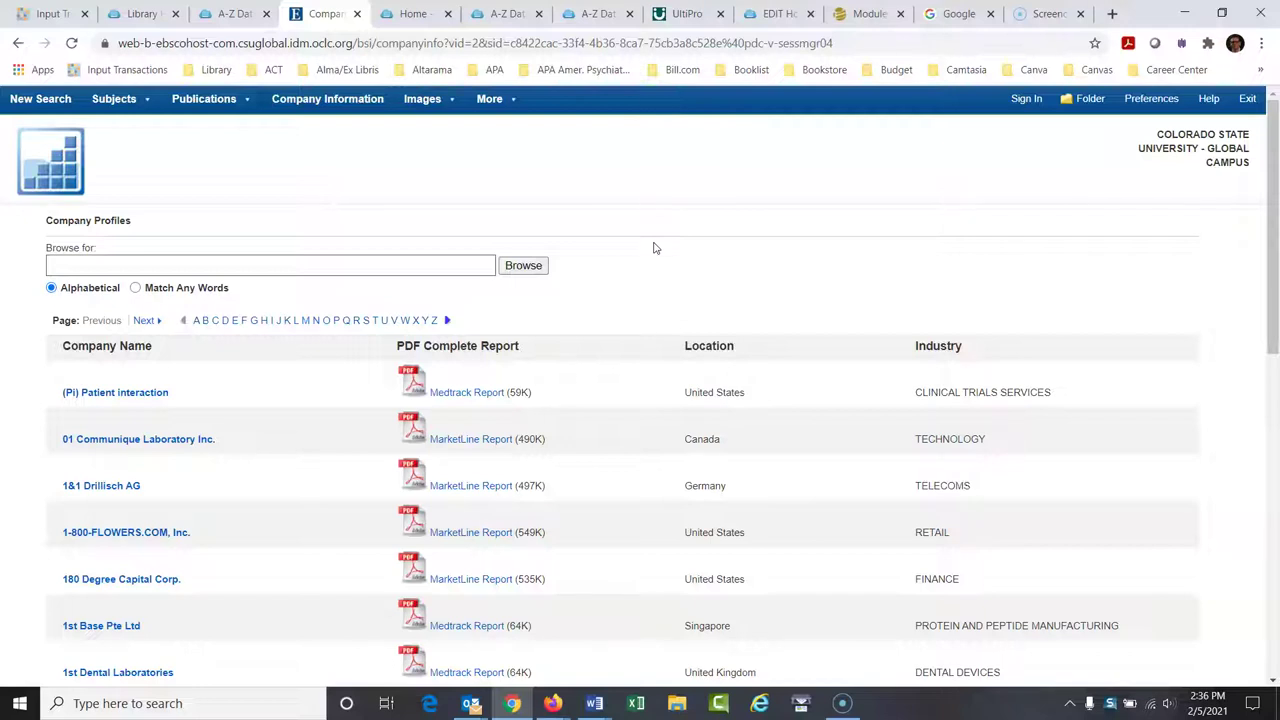
left_click(288, 264)
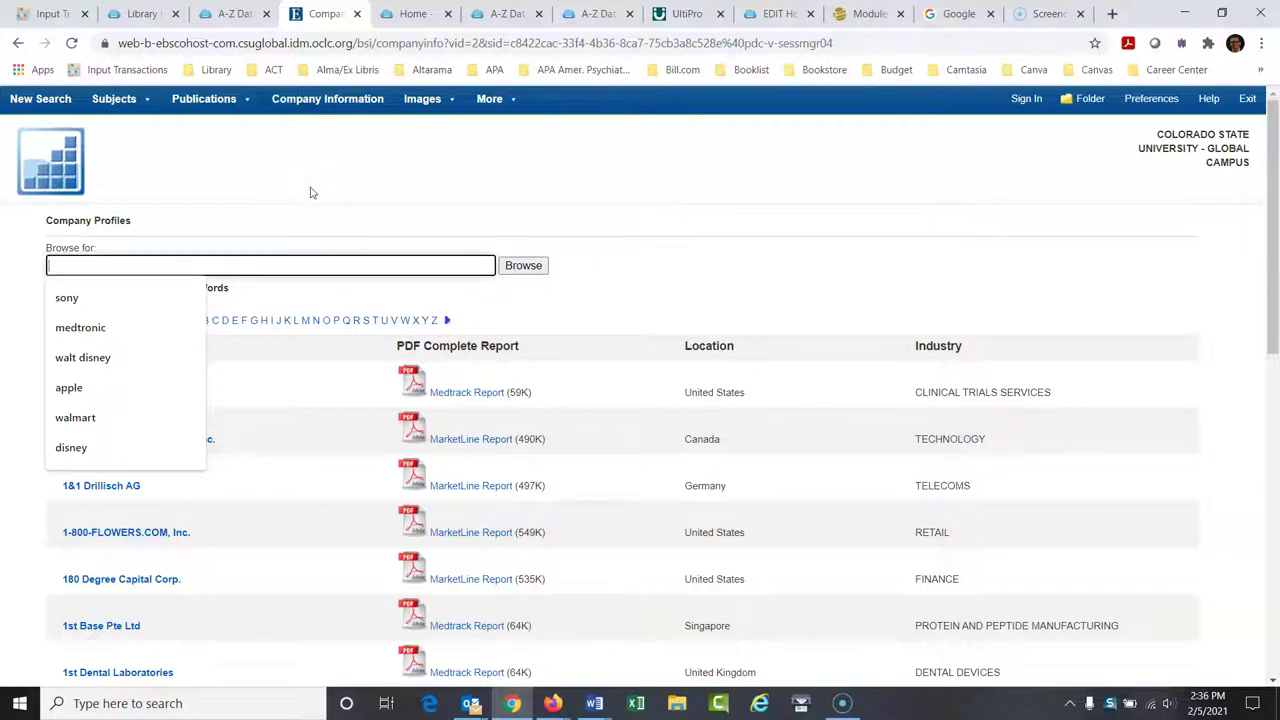
type("sony")
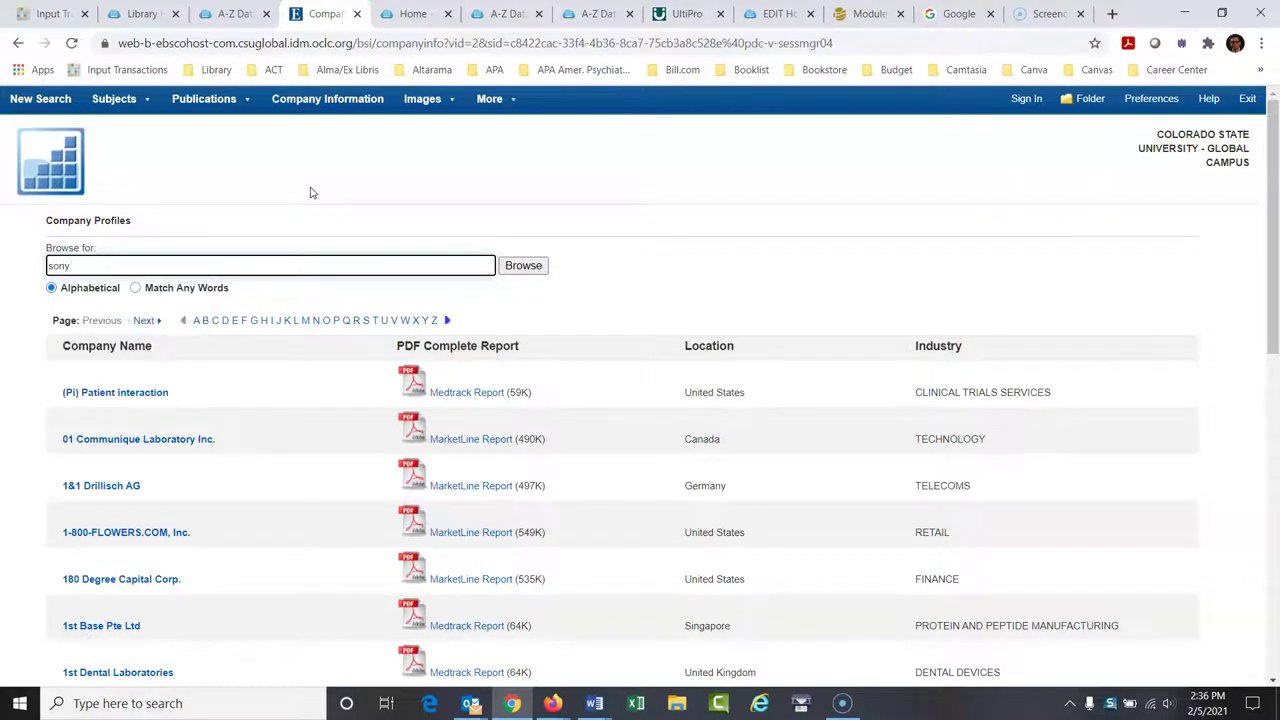
key("Return")
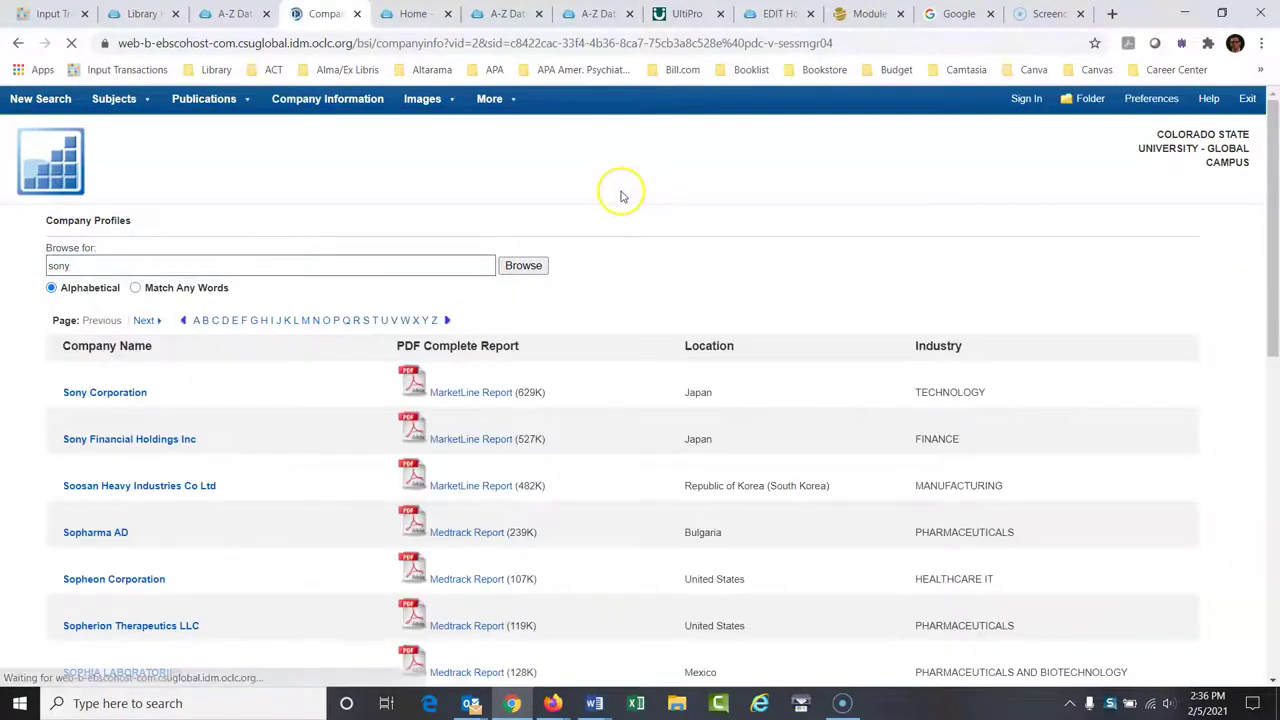
Step: Open Sony Corporation's record and its 63-page MarketLine Report PDF
left_click(104, 392)
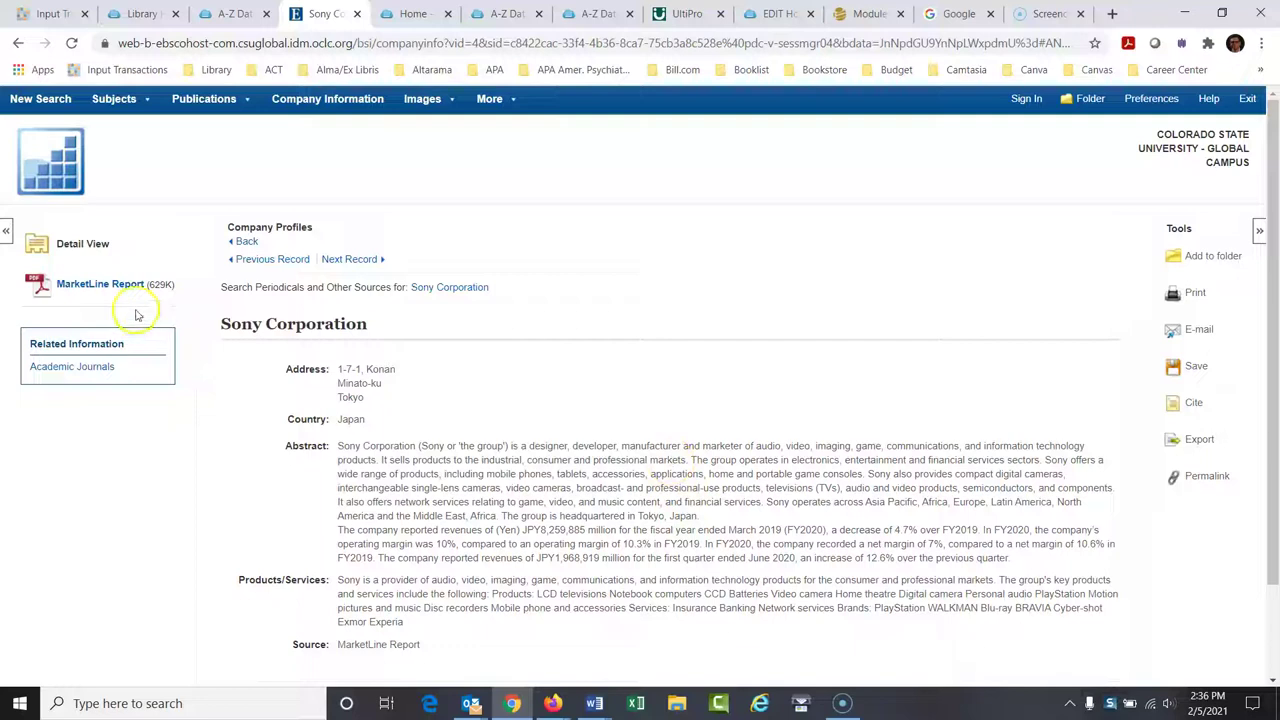
left_click(79, 285)
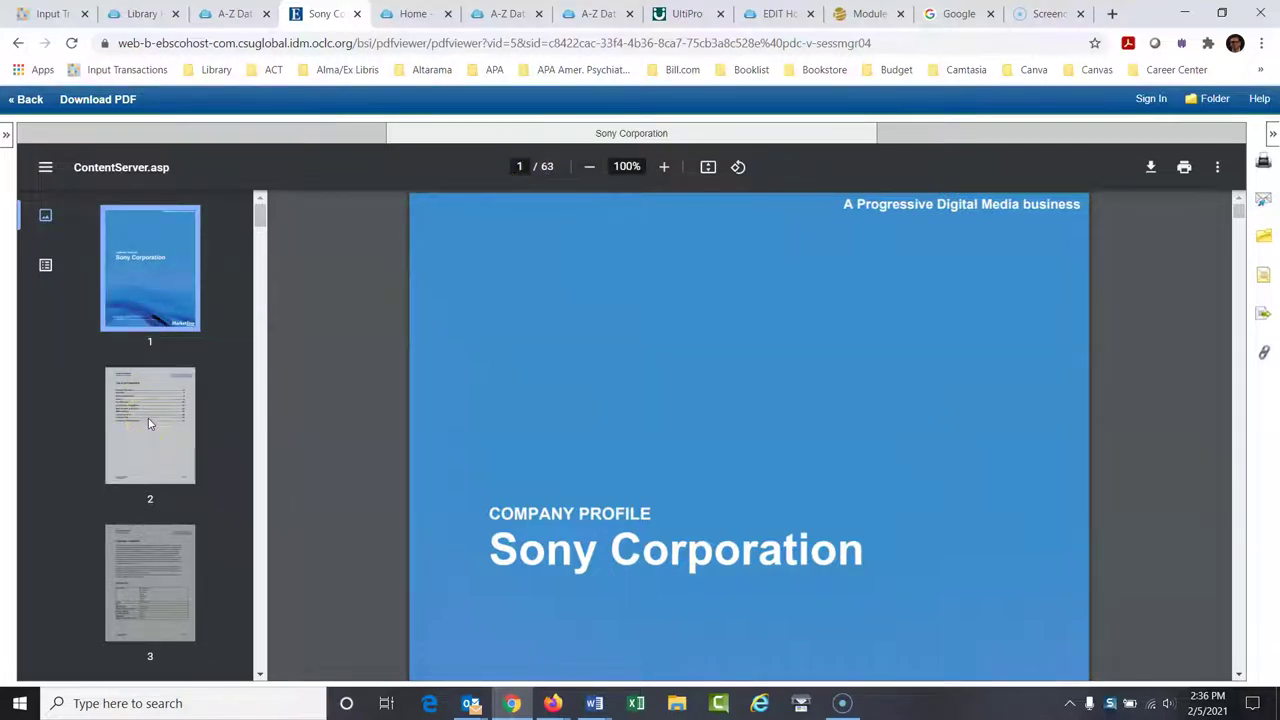
Step: Jump to the page-2 table of contents listing SWOT Analysis and Top Competitors
left_click(148, 418)
left_click(720, 357)
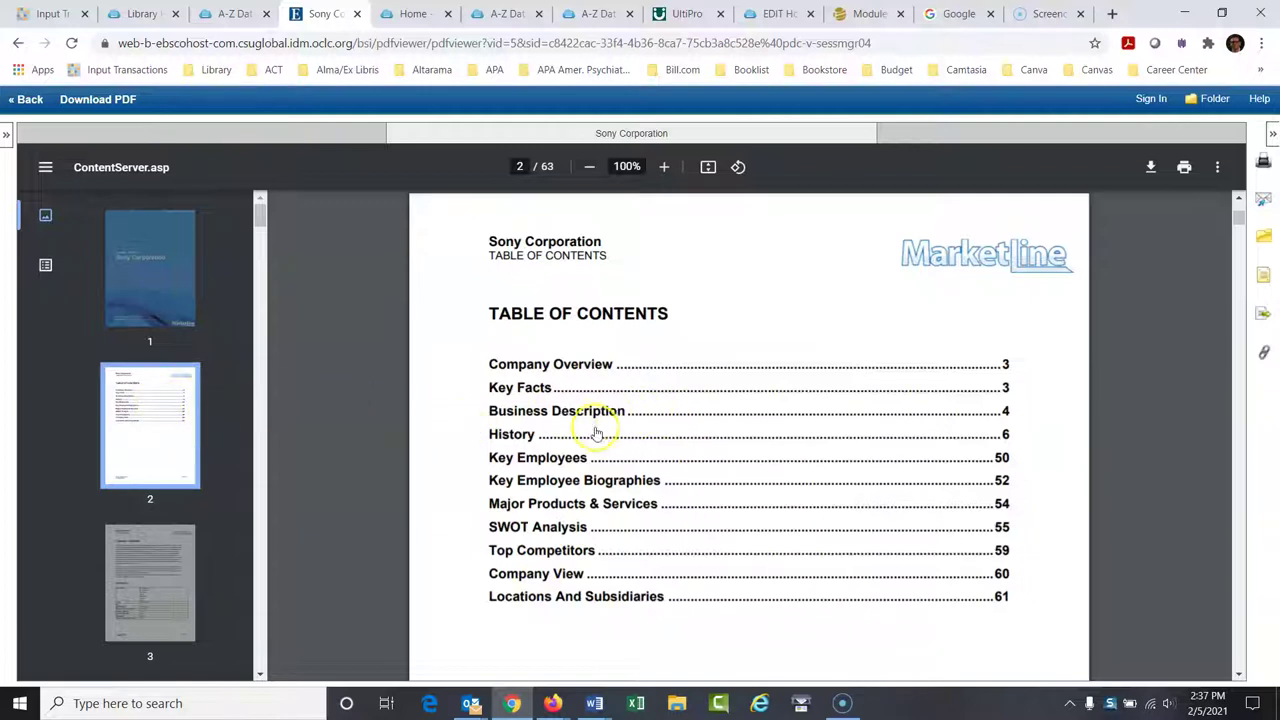
Step: Read the Business Description section on pages 4–5 of the Sony report
left_click(577, 419)
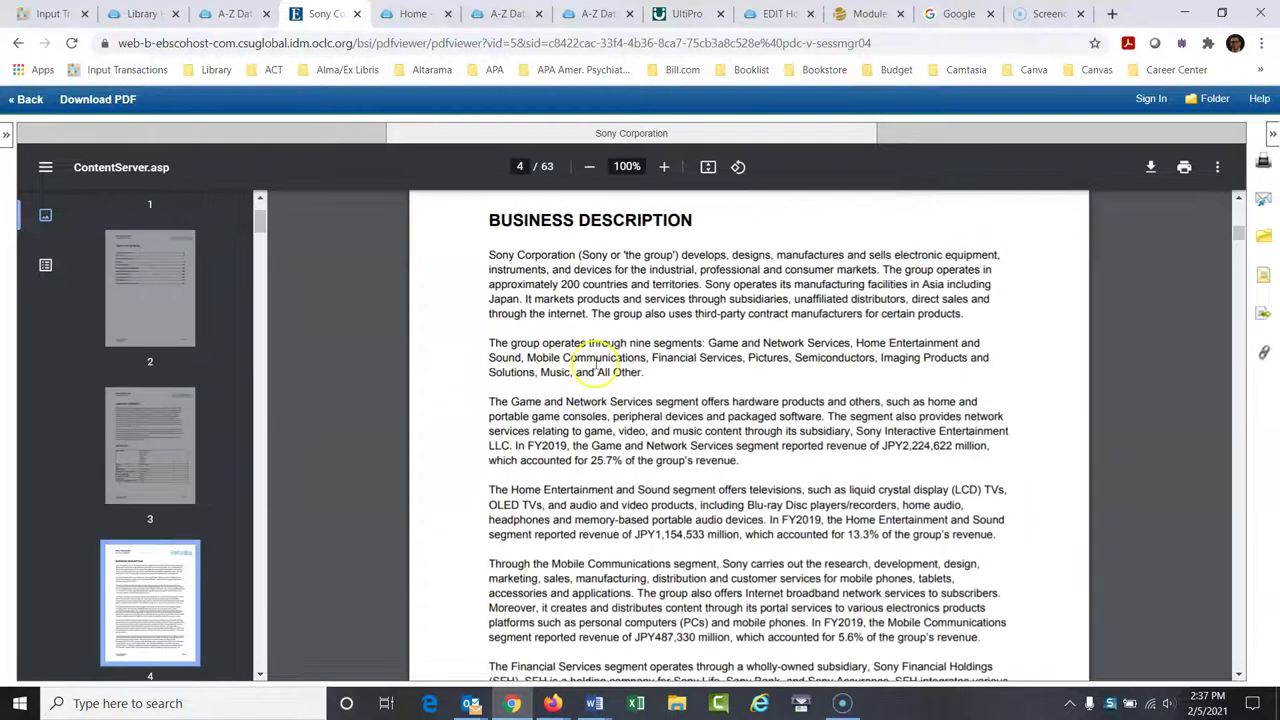
left_click(1237, 676)
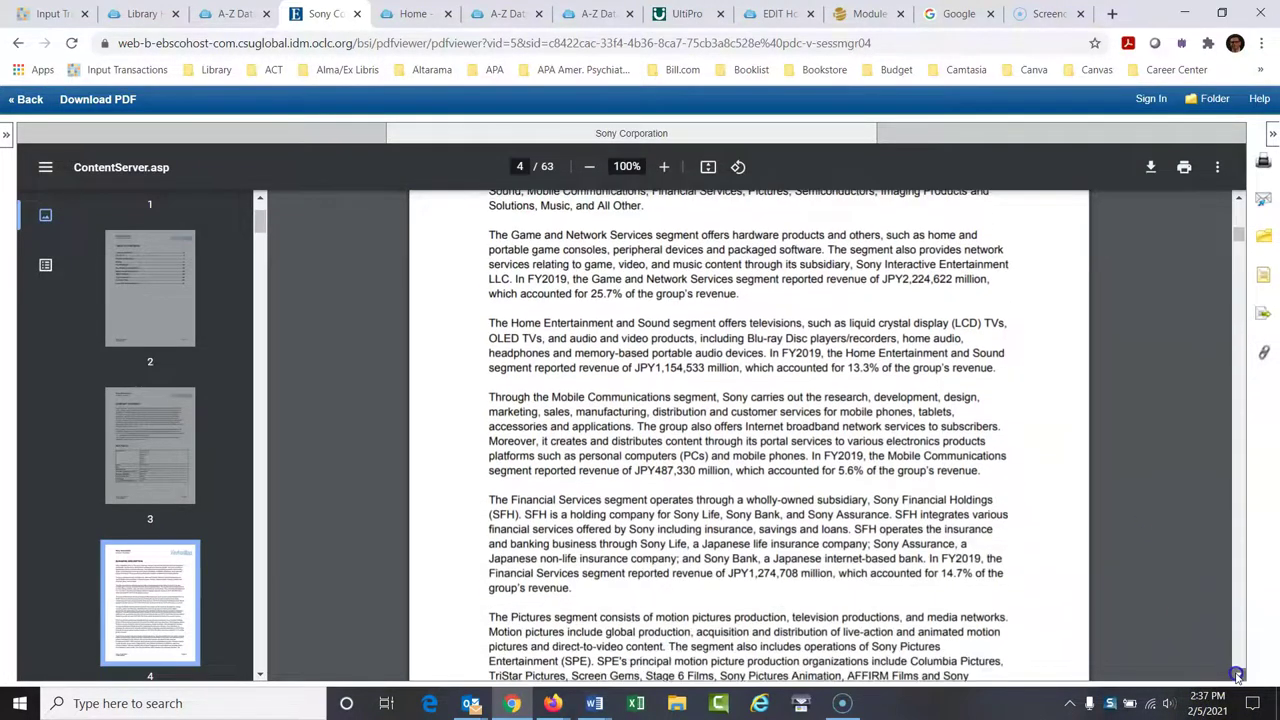
left_click(1237, 676)
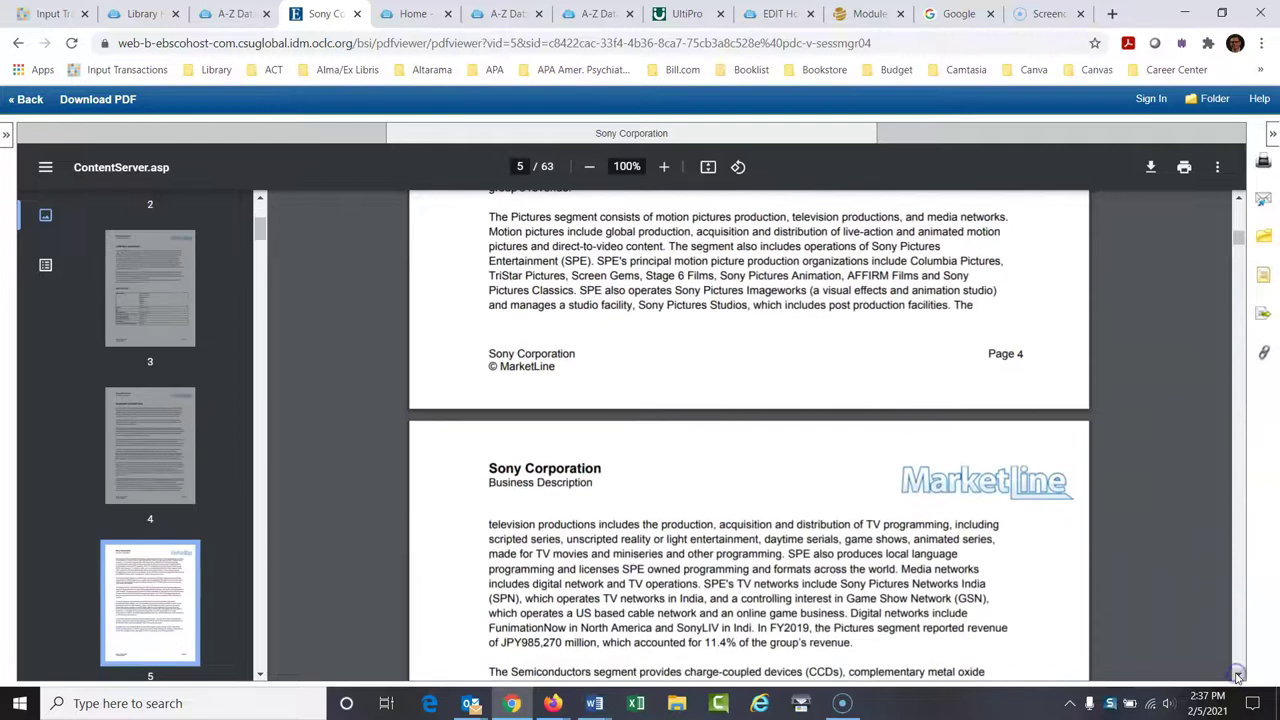
left_click_drag(258, 229, 258, 219)
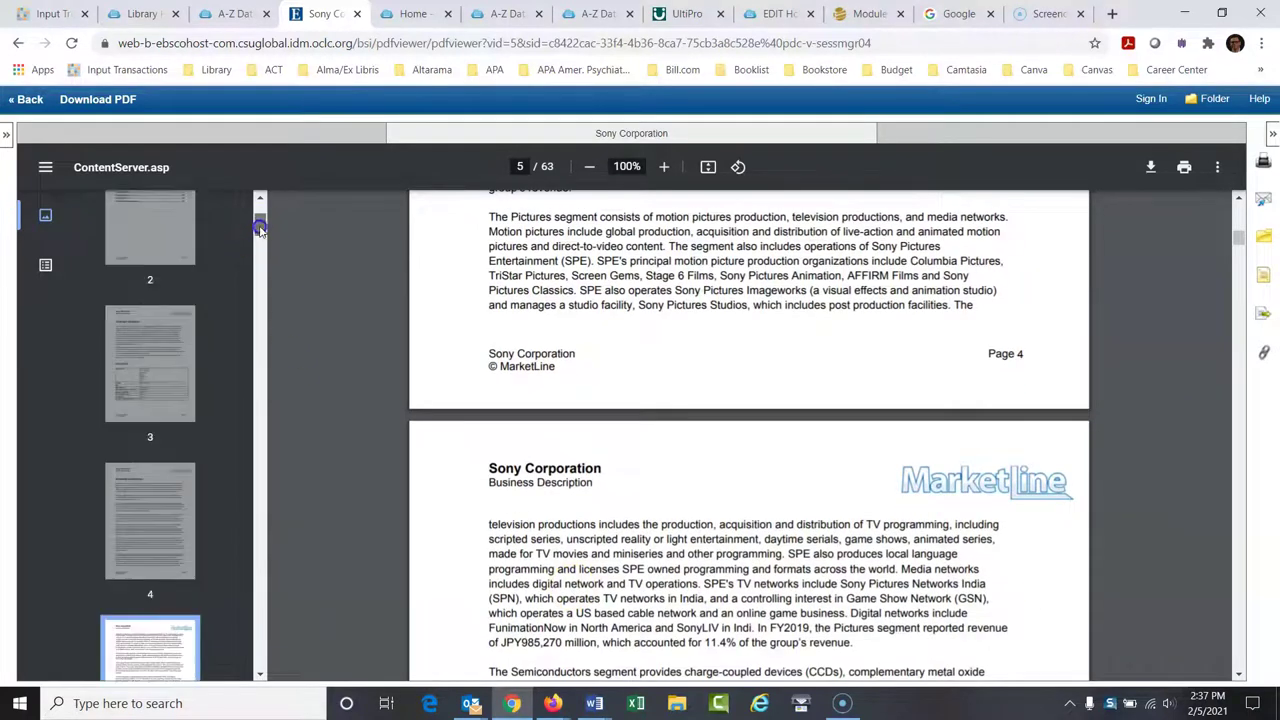
Step: Look over the Key Employees list on page 50
left_click(150, 400)
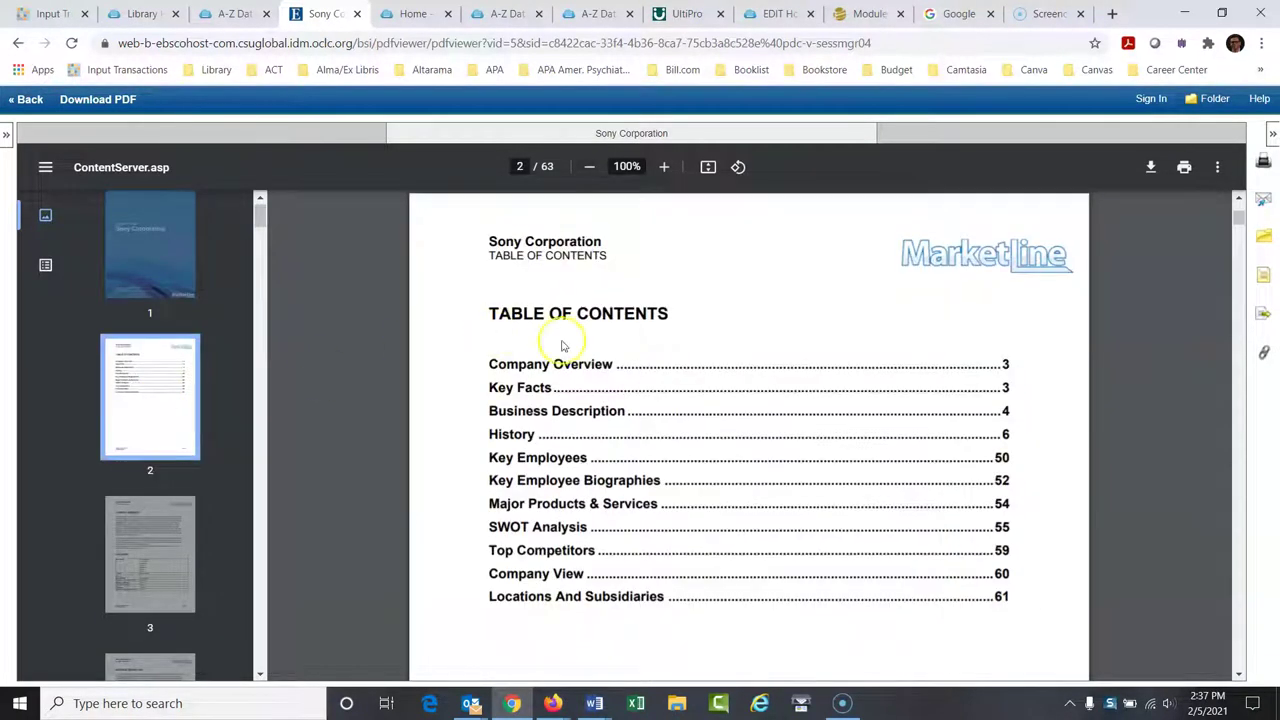
left_click(545, 460)
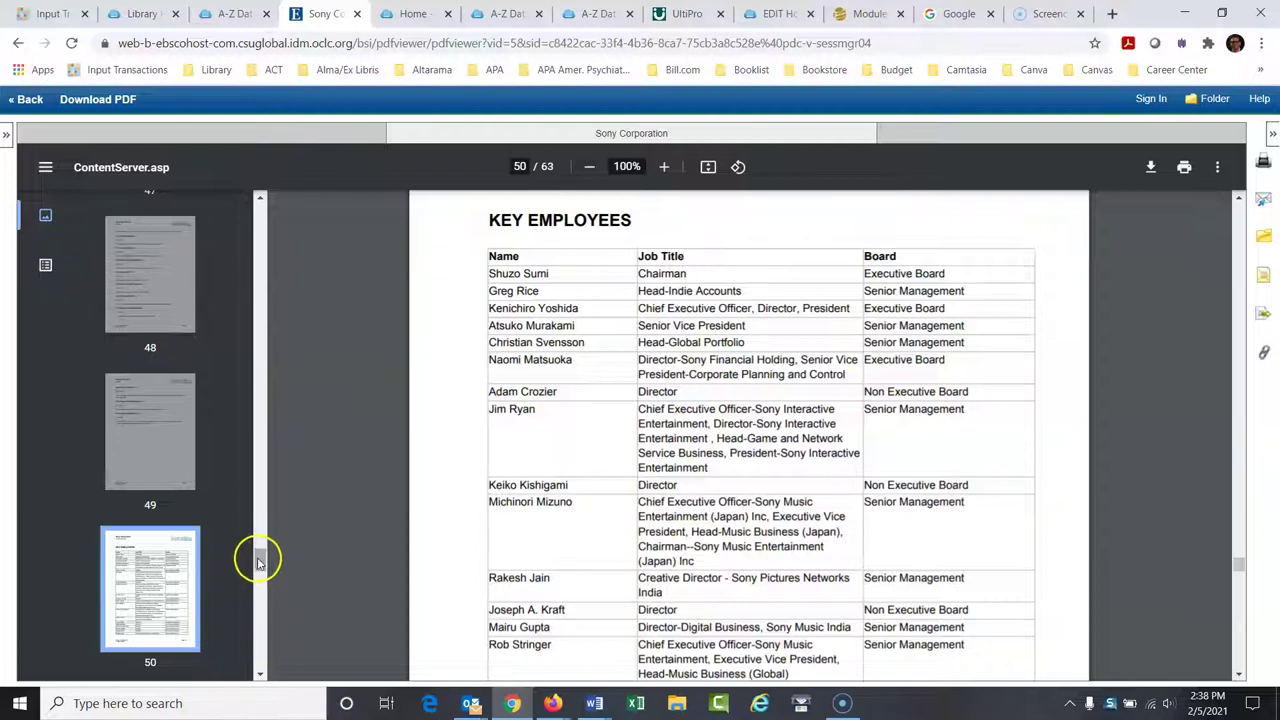
left_click_drag(258, 557, 248, 193)
Step: Read the Key Employee Biographies on pages 52–53, then return to the table of contents
left_click(150, 425)
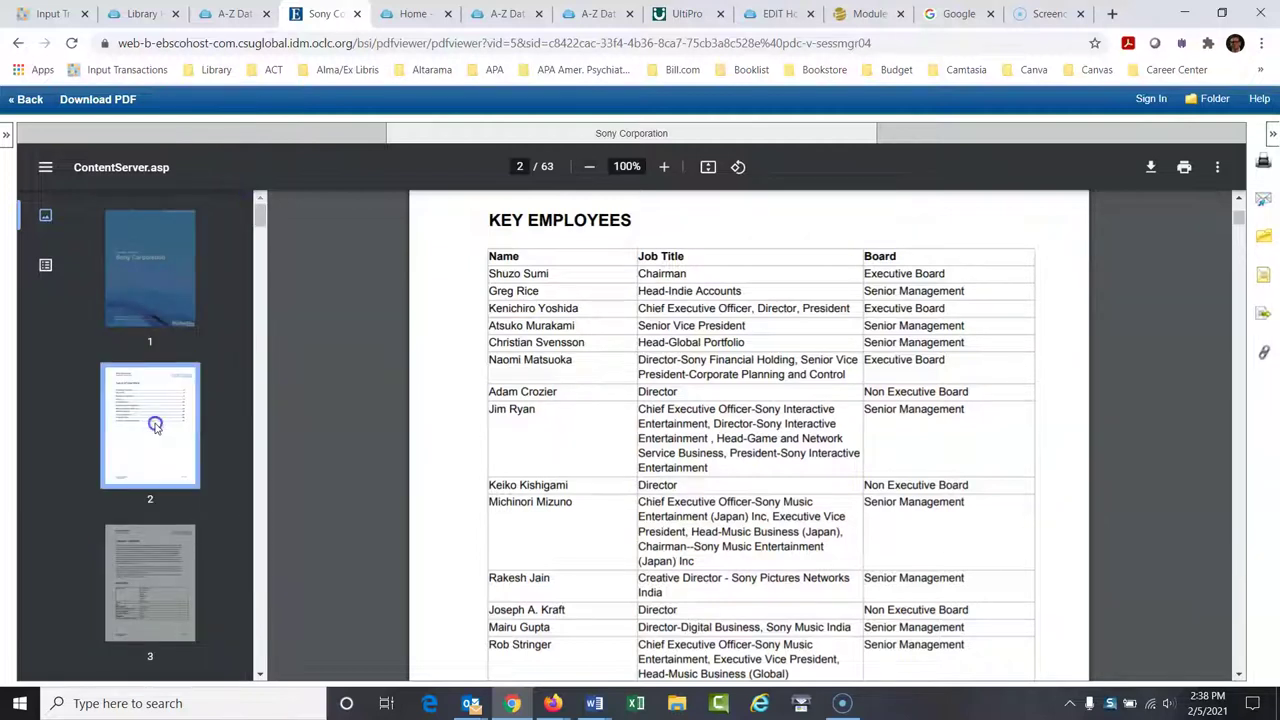
left_click(568, 481)
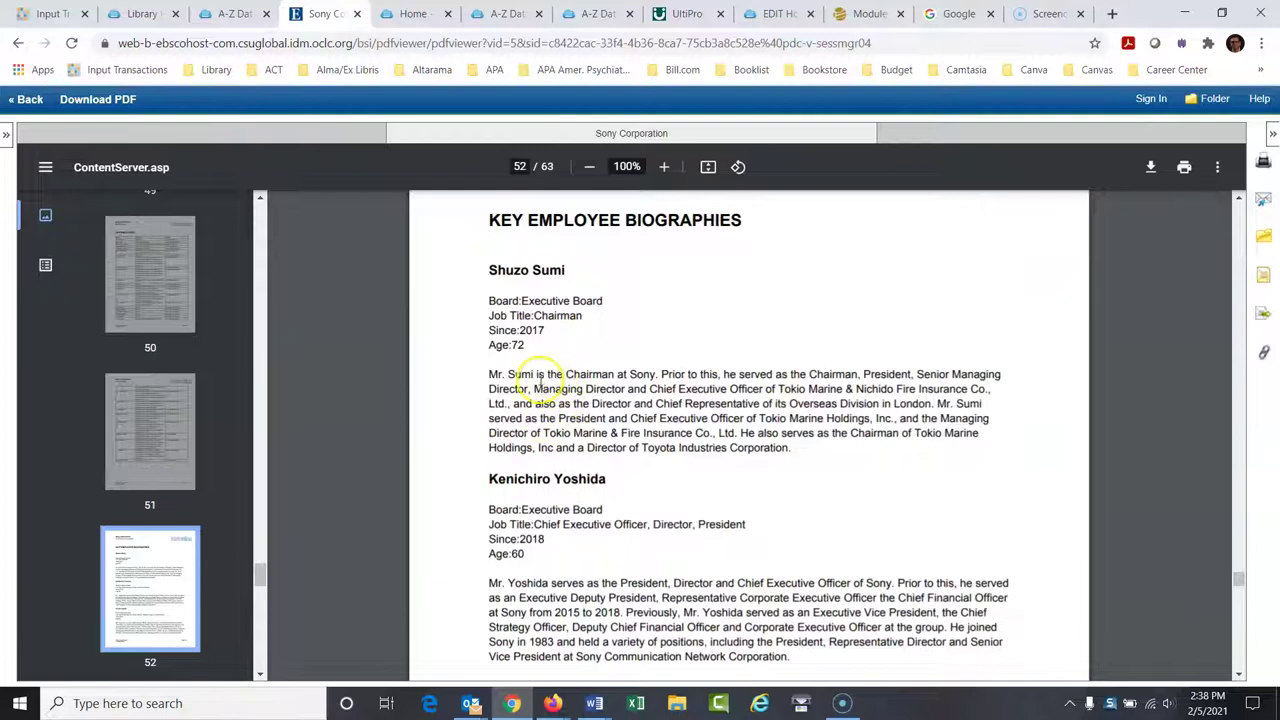
left_click(1238, 674)
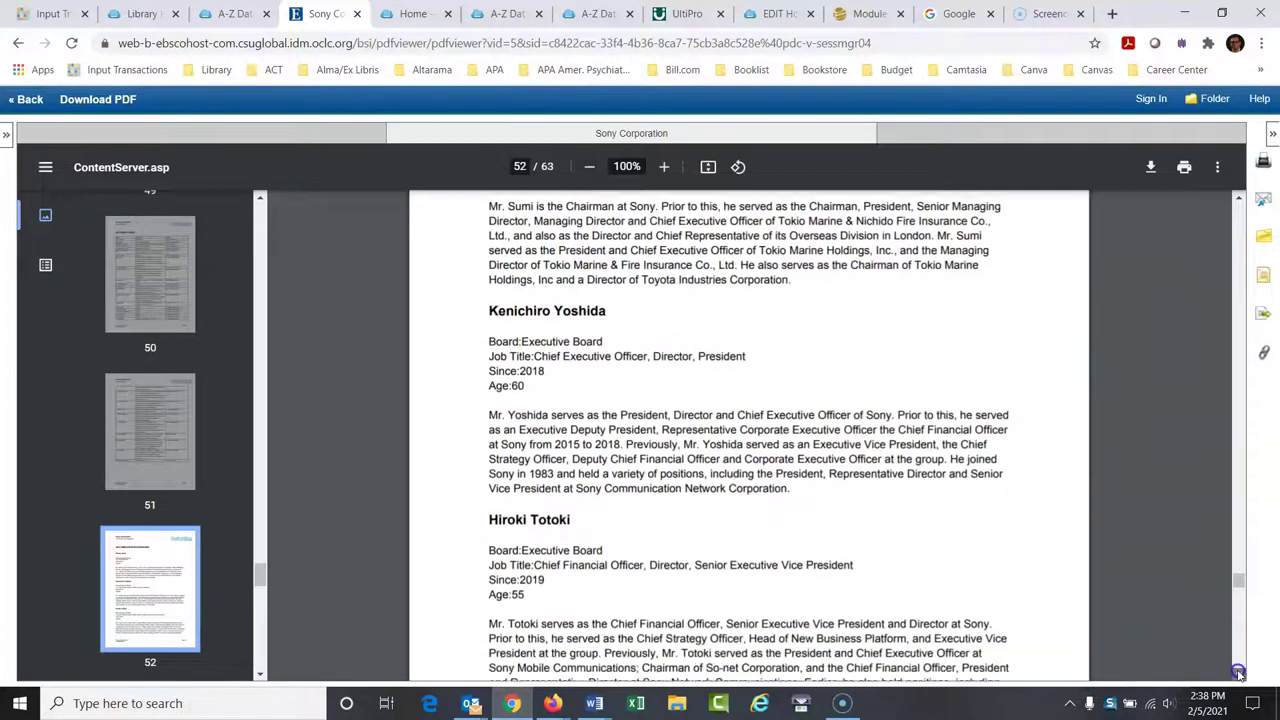
left_click(1238, 674)
left_click(1238, 674)
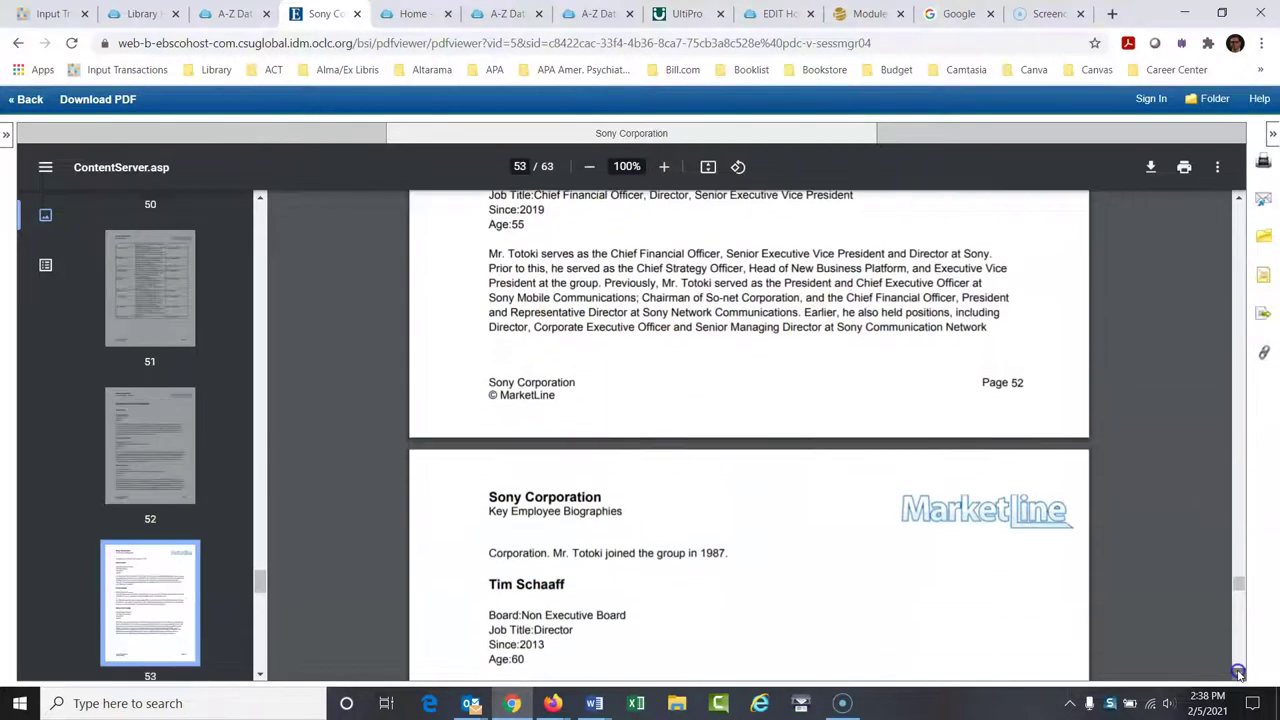
left_click(1238, 674)
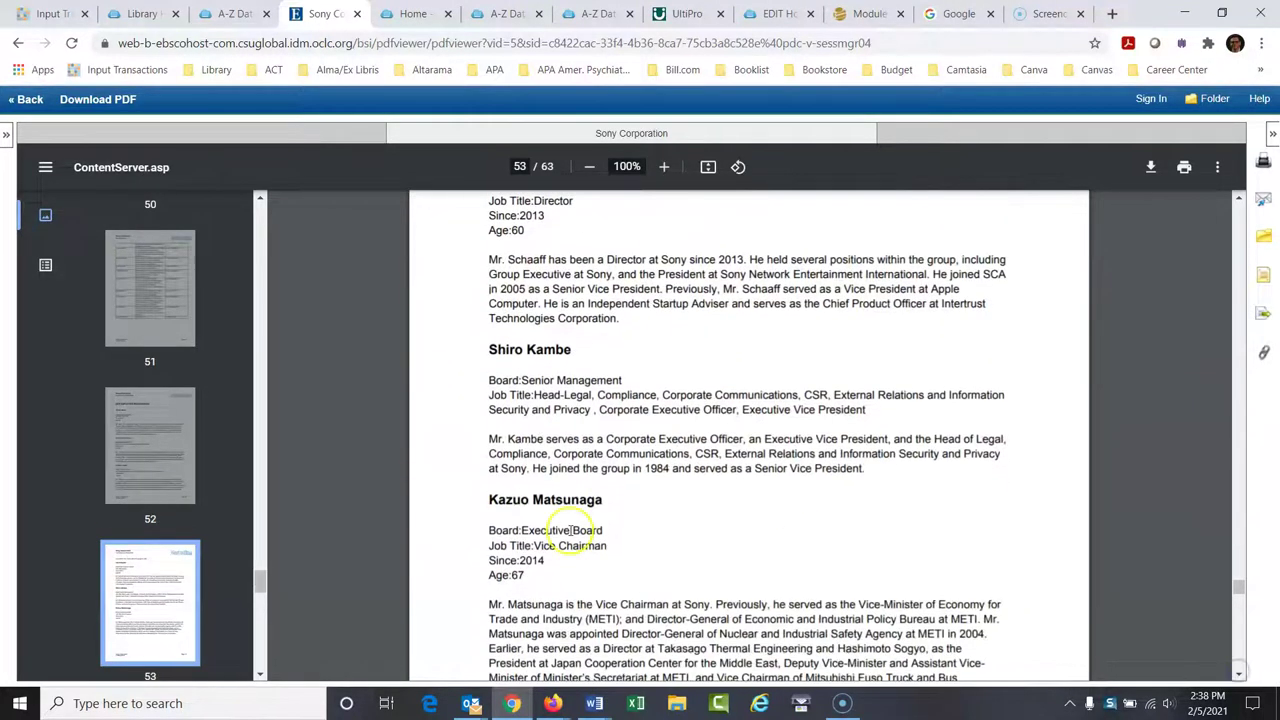
left_click_drag(257, 592, 274, 200)
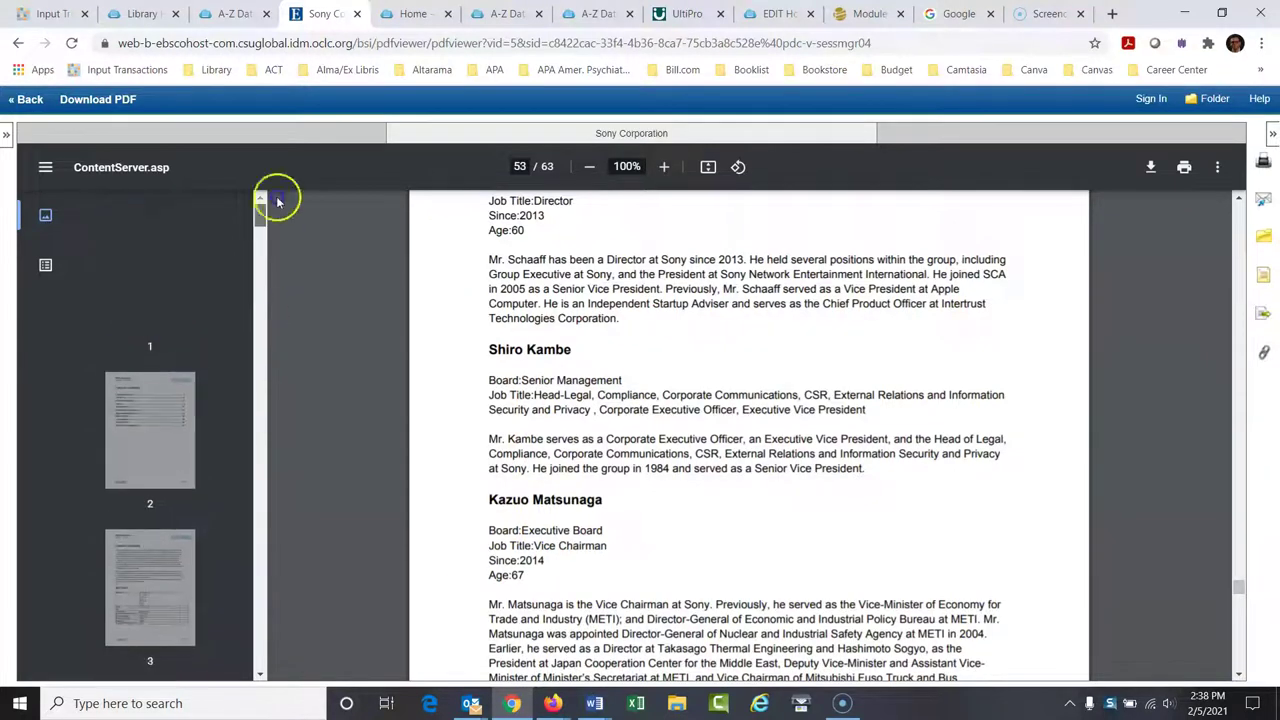
left_click(146, 432)
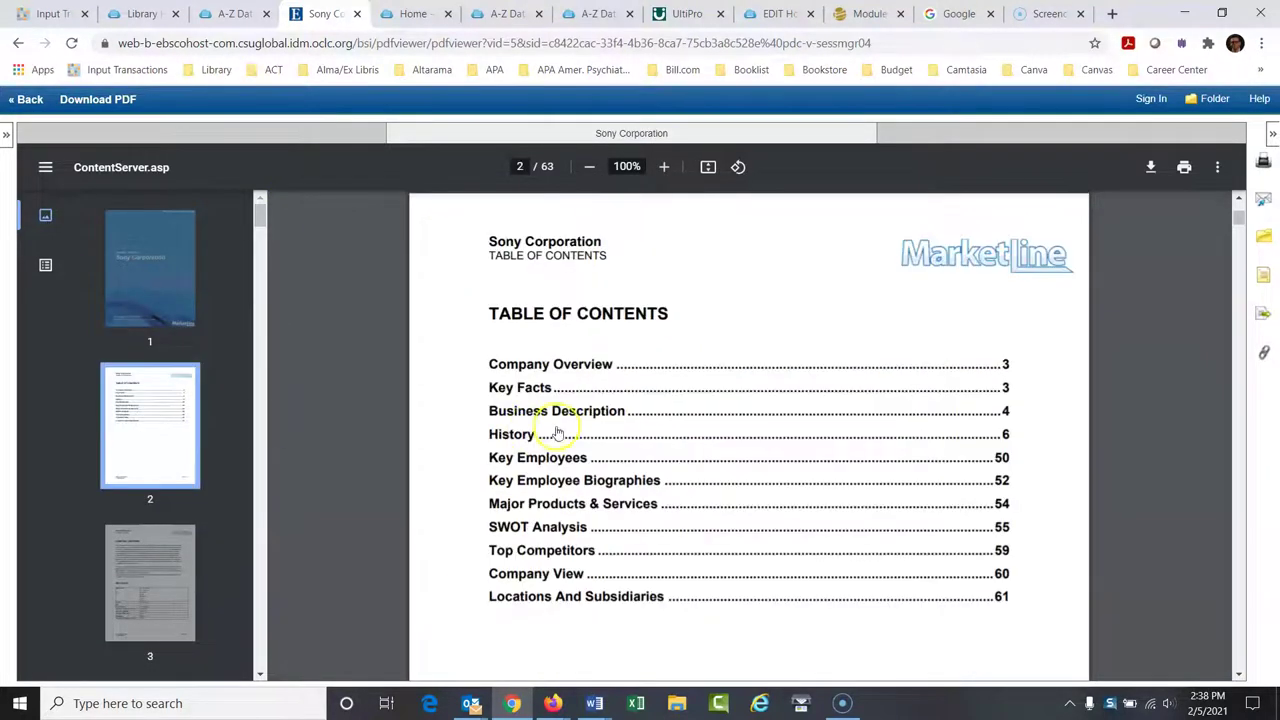
left_click(539, 532)
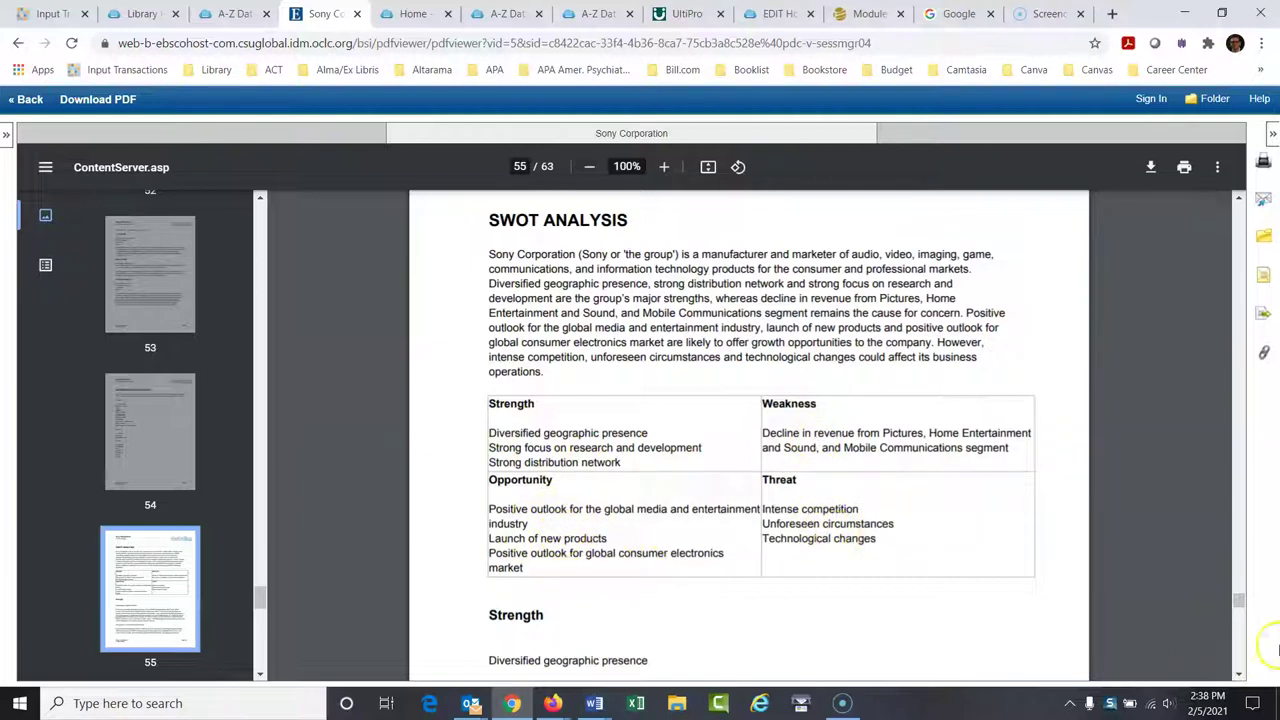
left_click(1238, 675)
left_click(1238, 675)
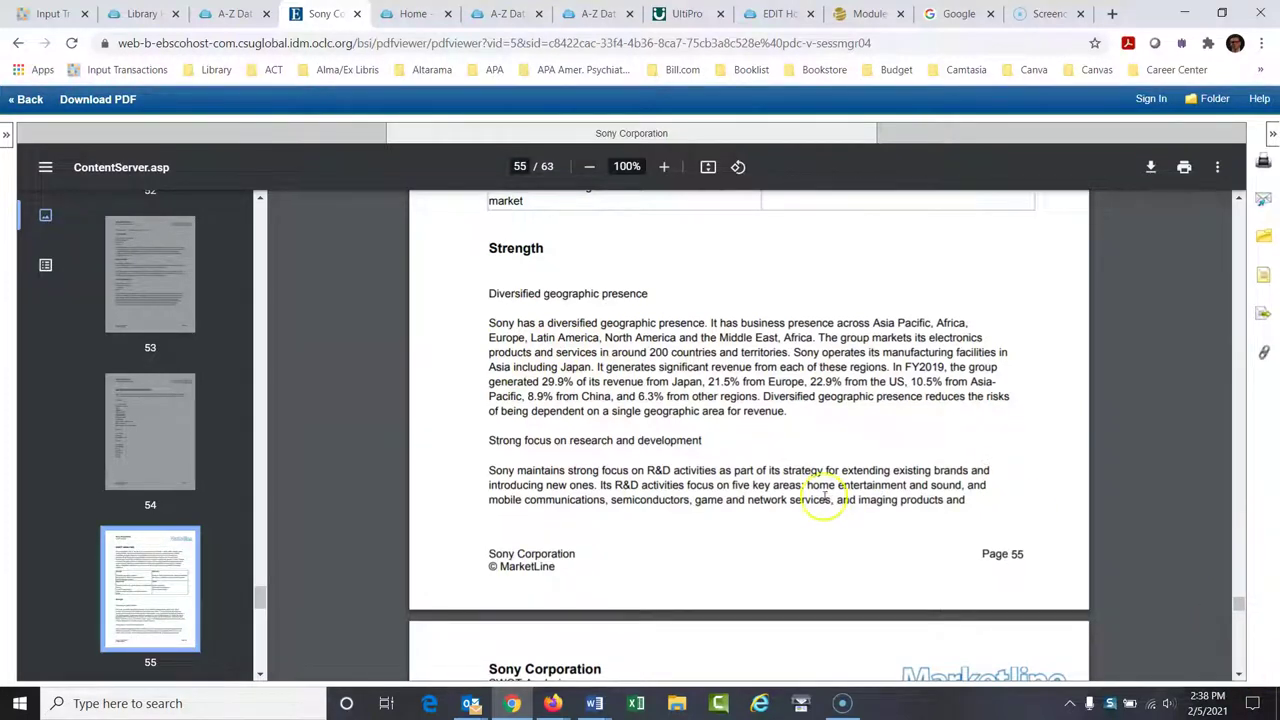
scroll(1238, 677, "down", 5)
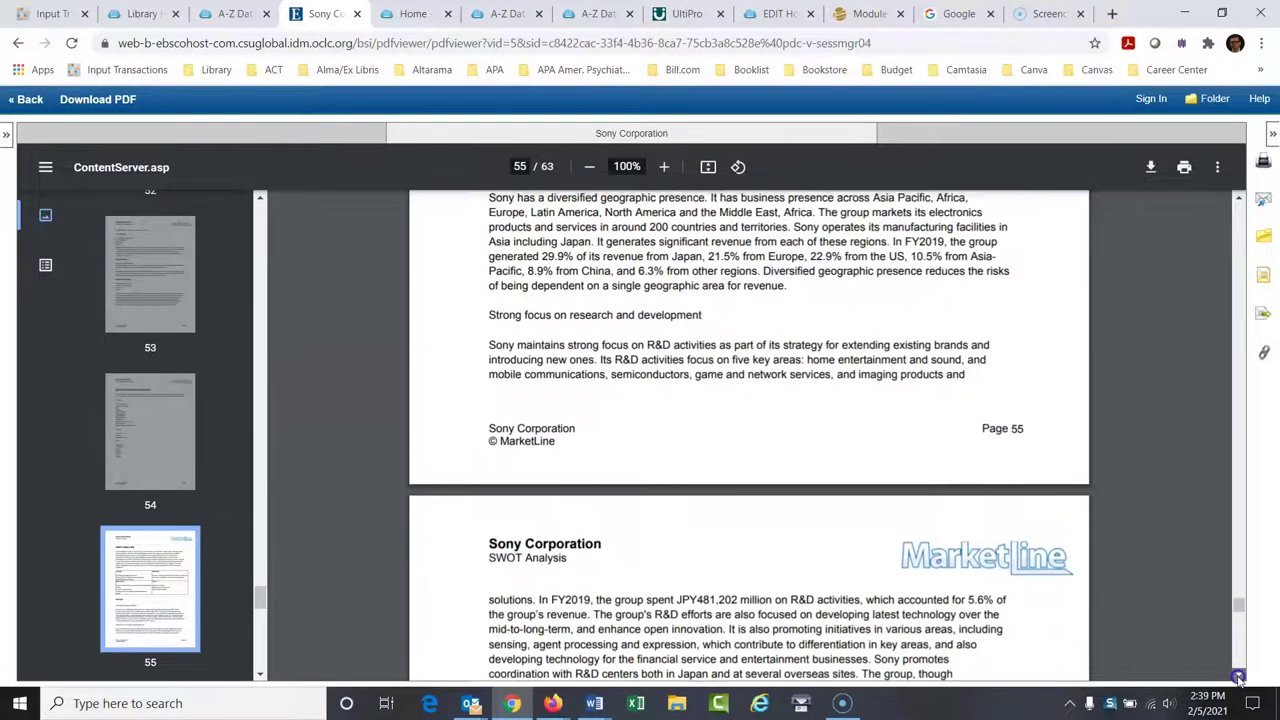
scroll(1238, 677, "down", 5)
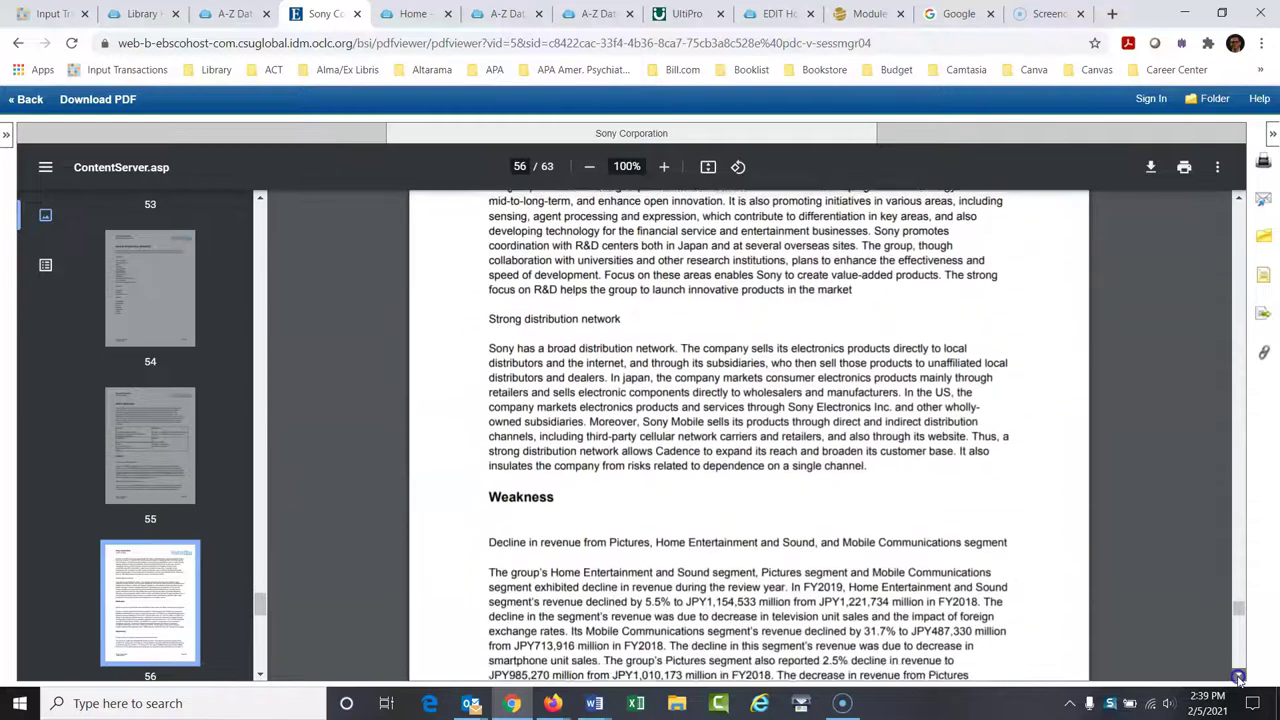
scroll(1238, 677, "down", 3)
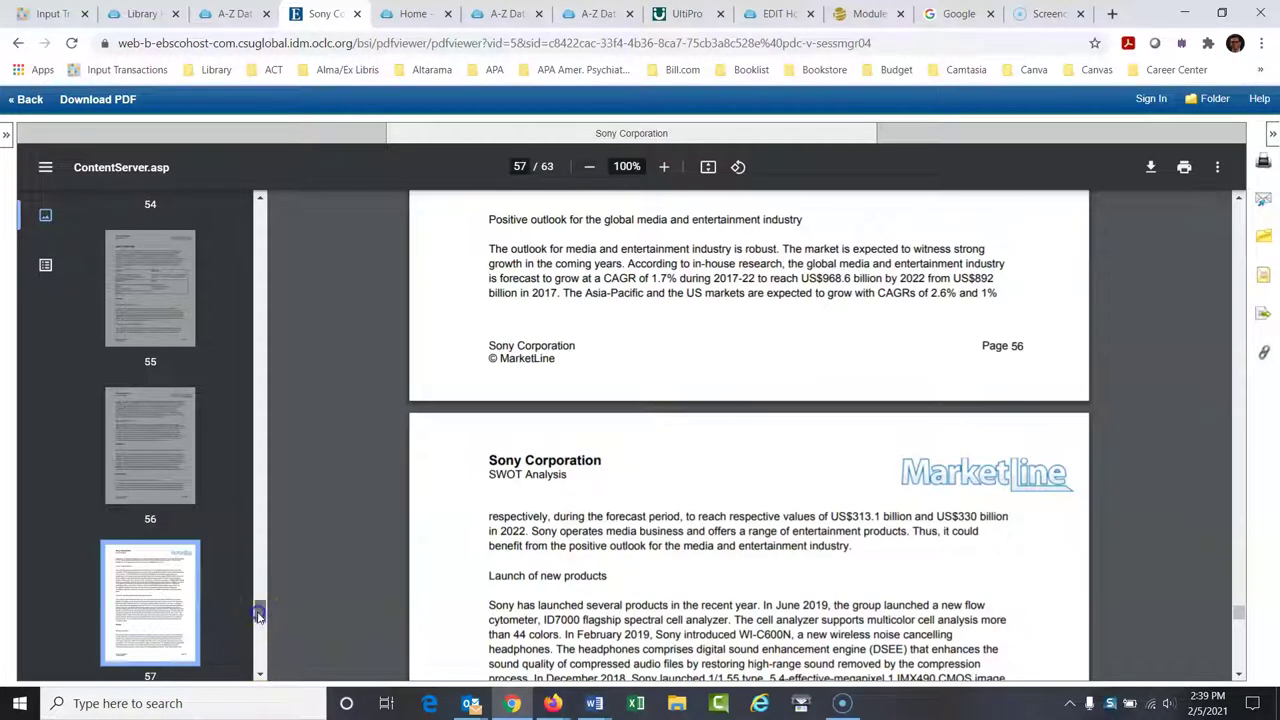
left_click_drag(258, 613, 259, 210)
left_click(186, 370)
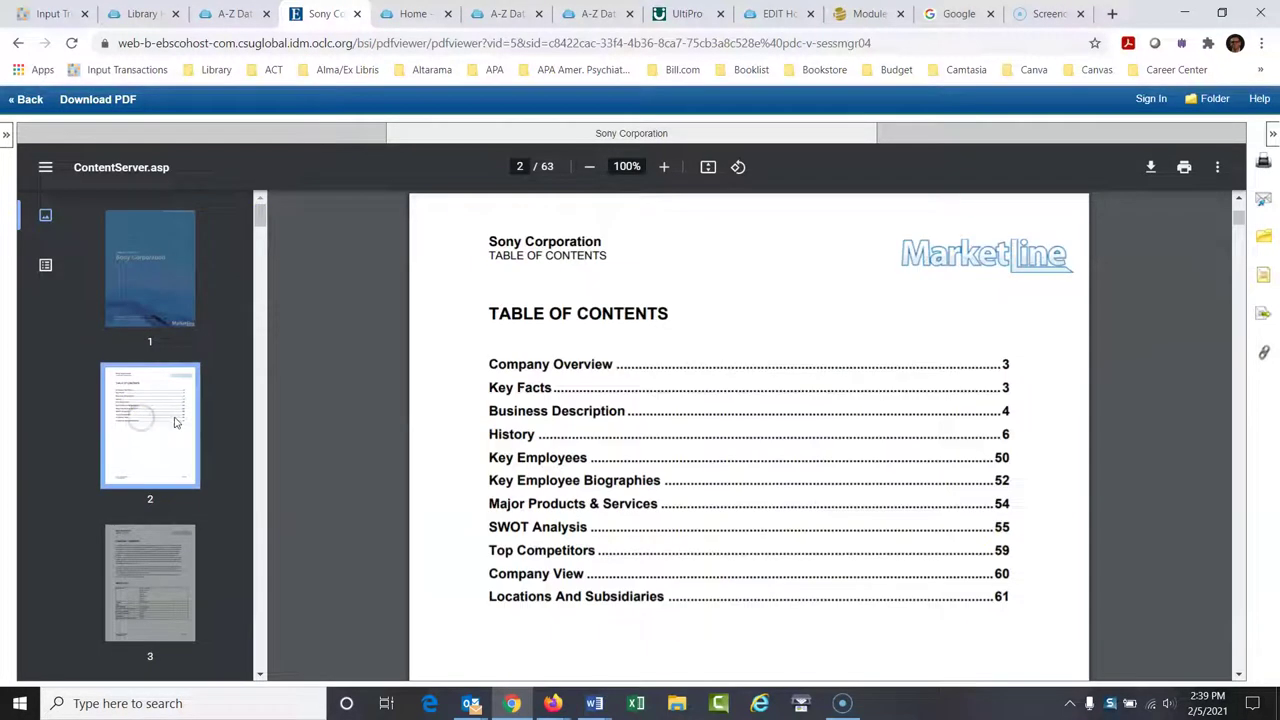
Step: Review the Top Competitors section, then return the report to its cover page
left_click(543, 553)
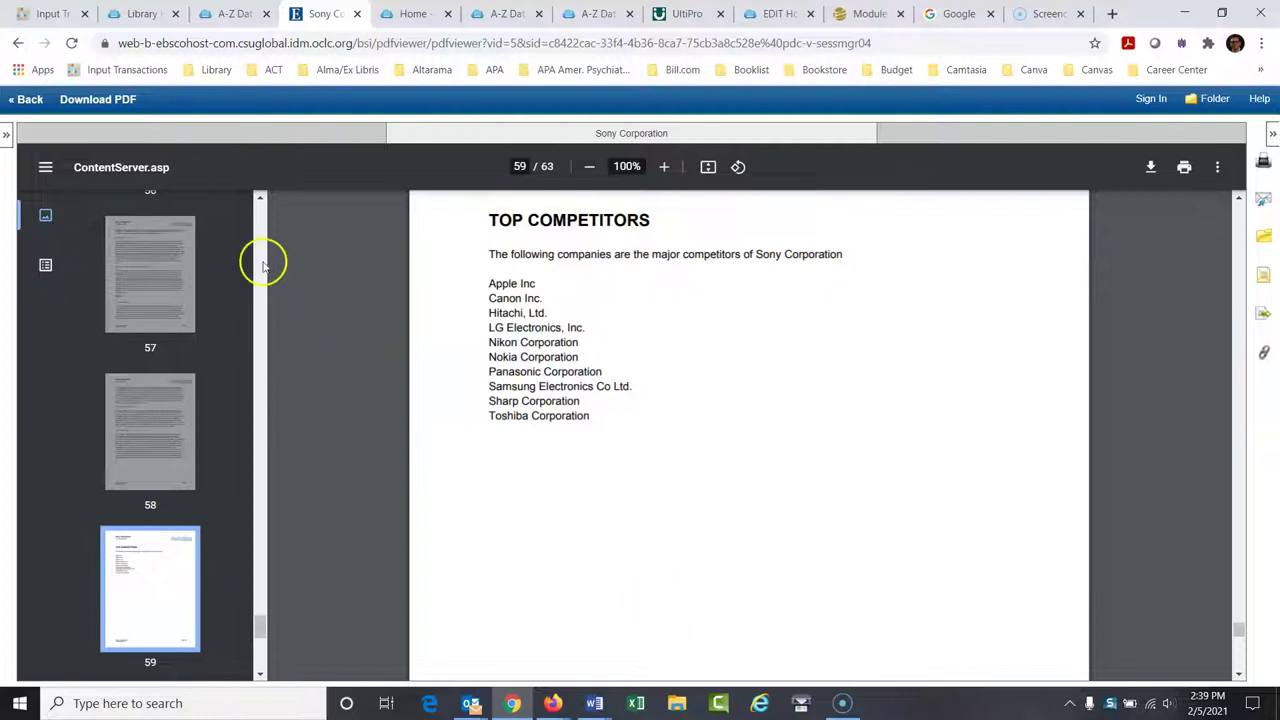
left_click(261, 218)
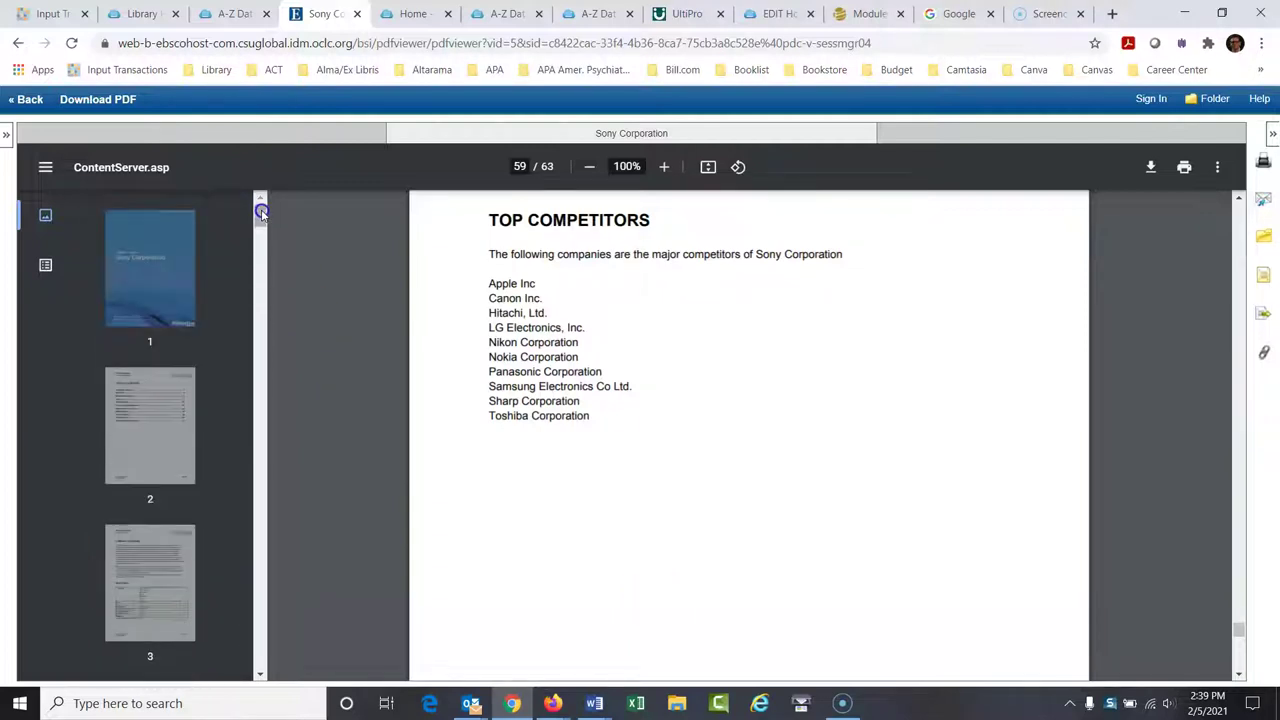
left_click(156, 280)
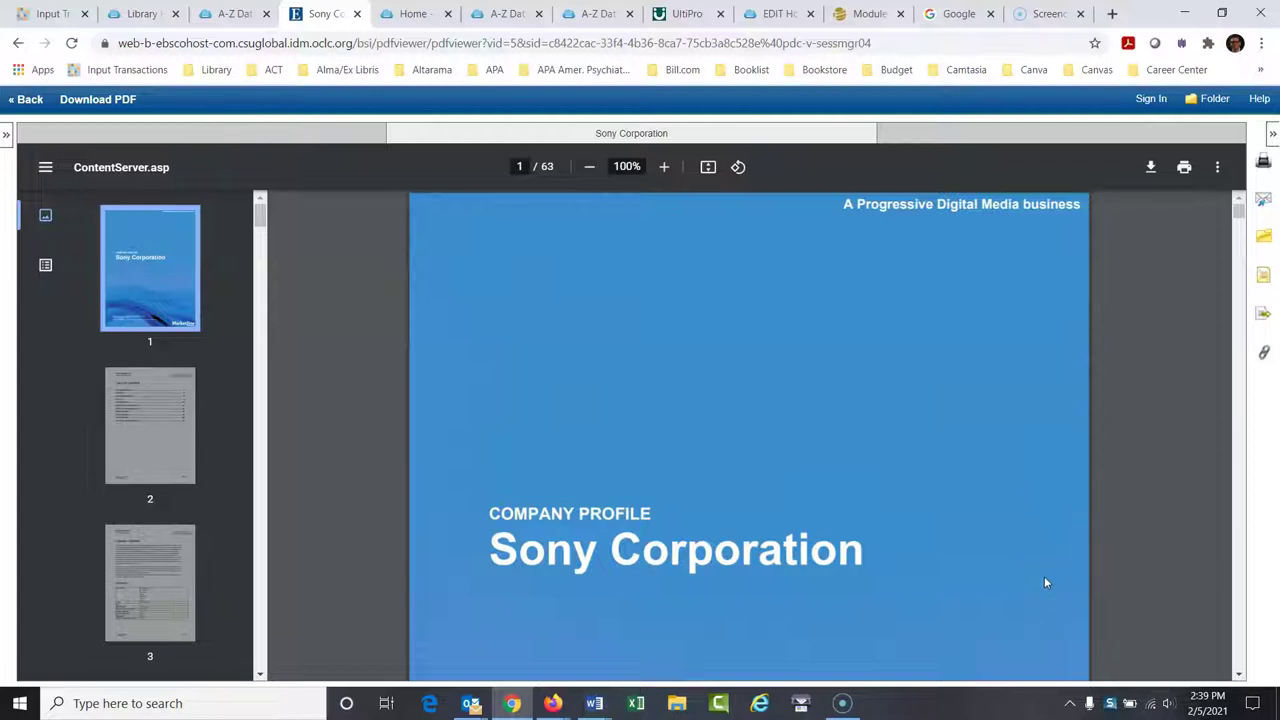
Step: Switch to Word's Document2 with the MarketLine and Mergent Intellect citations
mouse_move(595, 708)
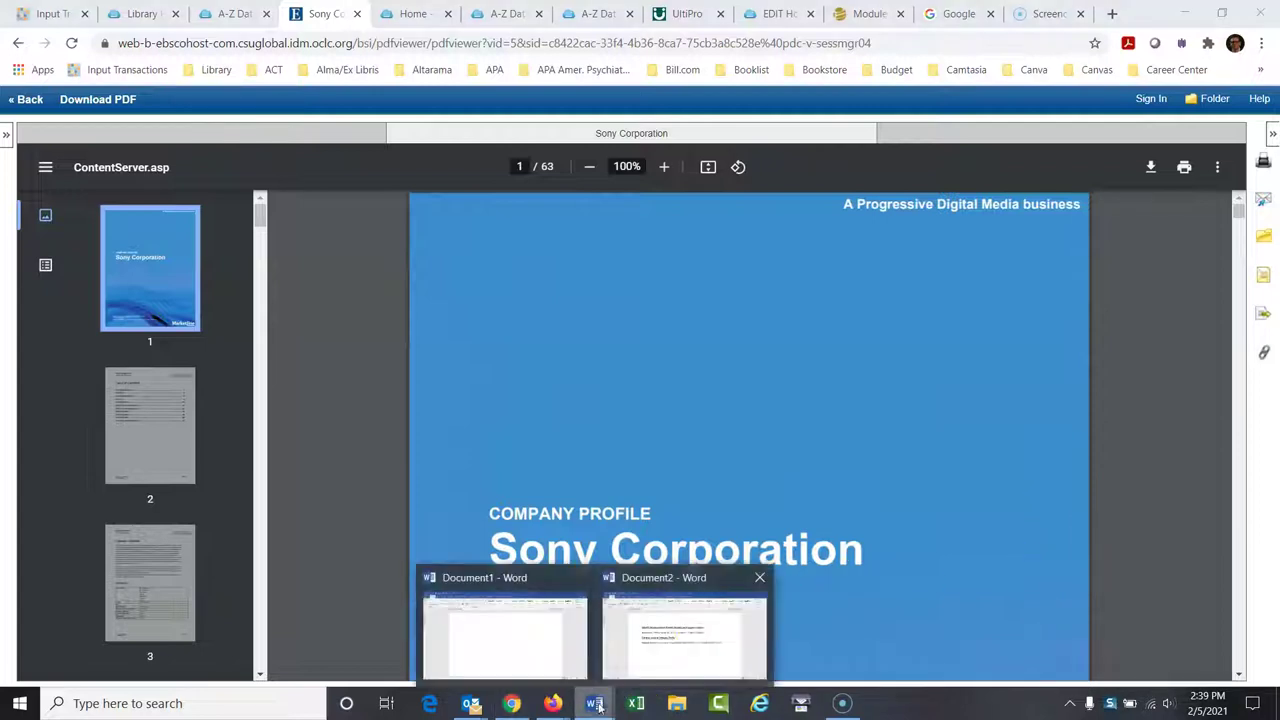
left_click(677, 587)
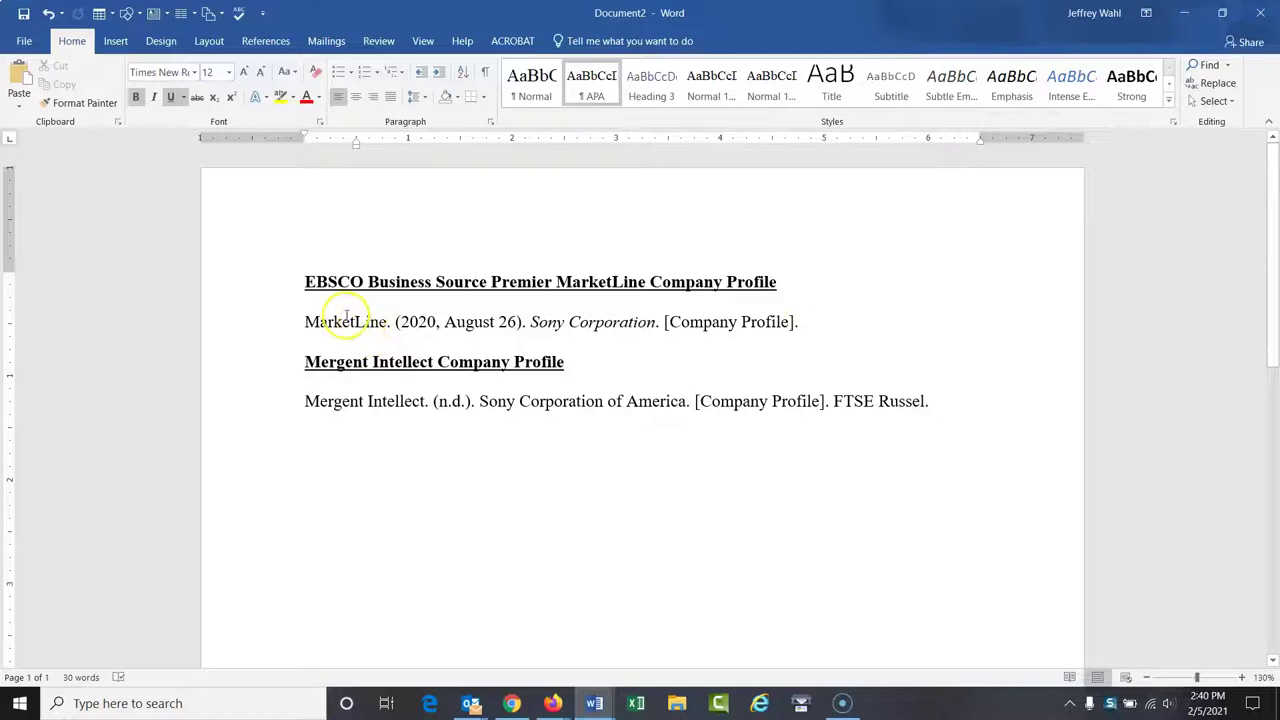
Step: Check the Sony PDF cover's 26 Aug 2020 publication date against the Word citation
left_click(512, 706)
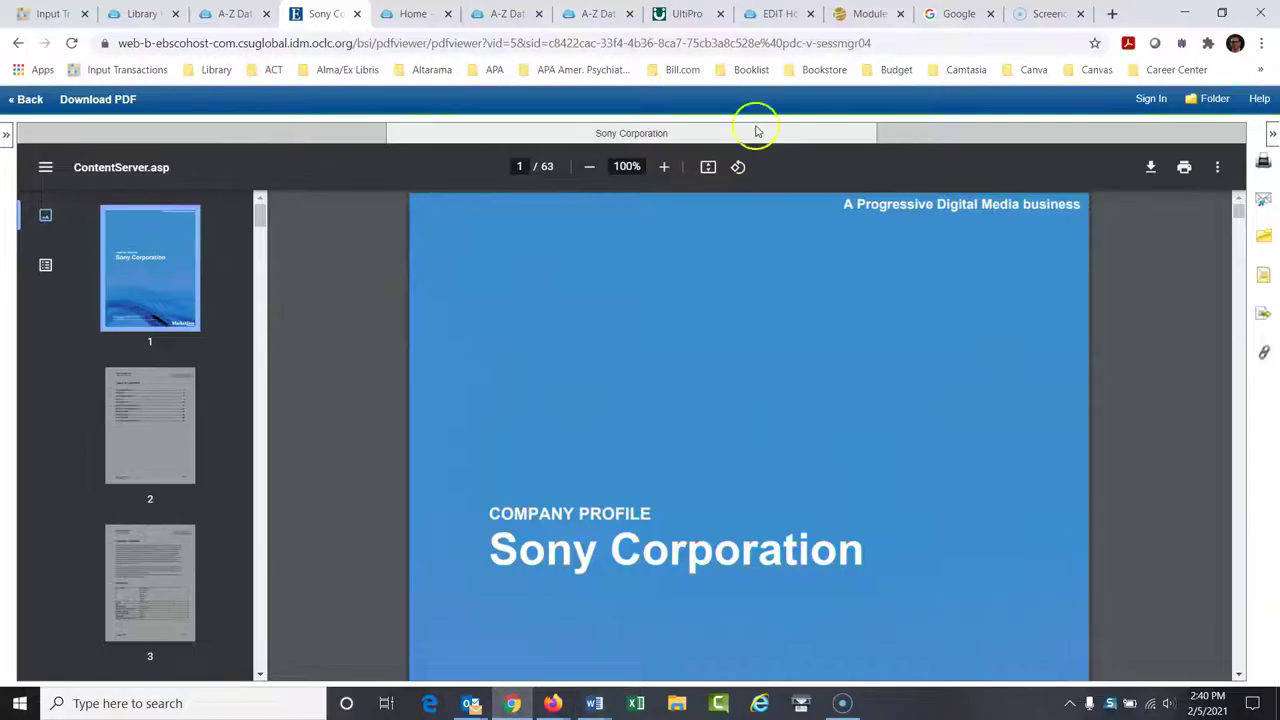
left_click(1240, 677)
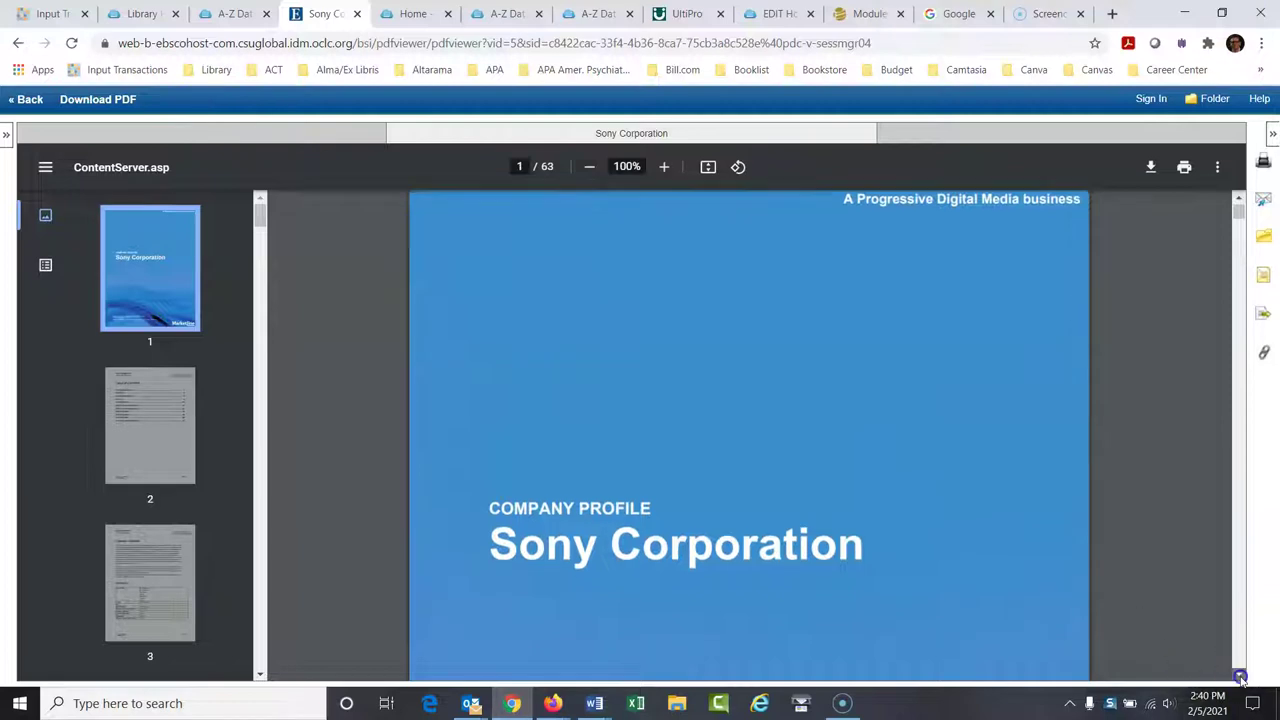
left_click_drag(1240, 677, 1240, 677)
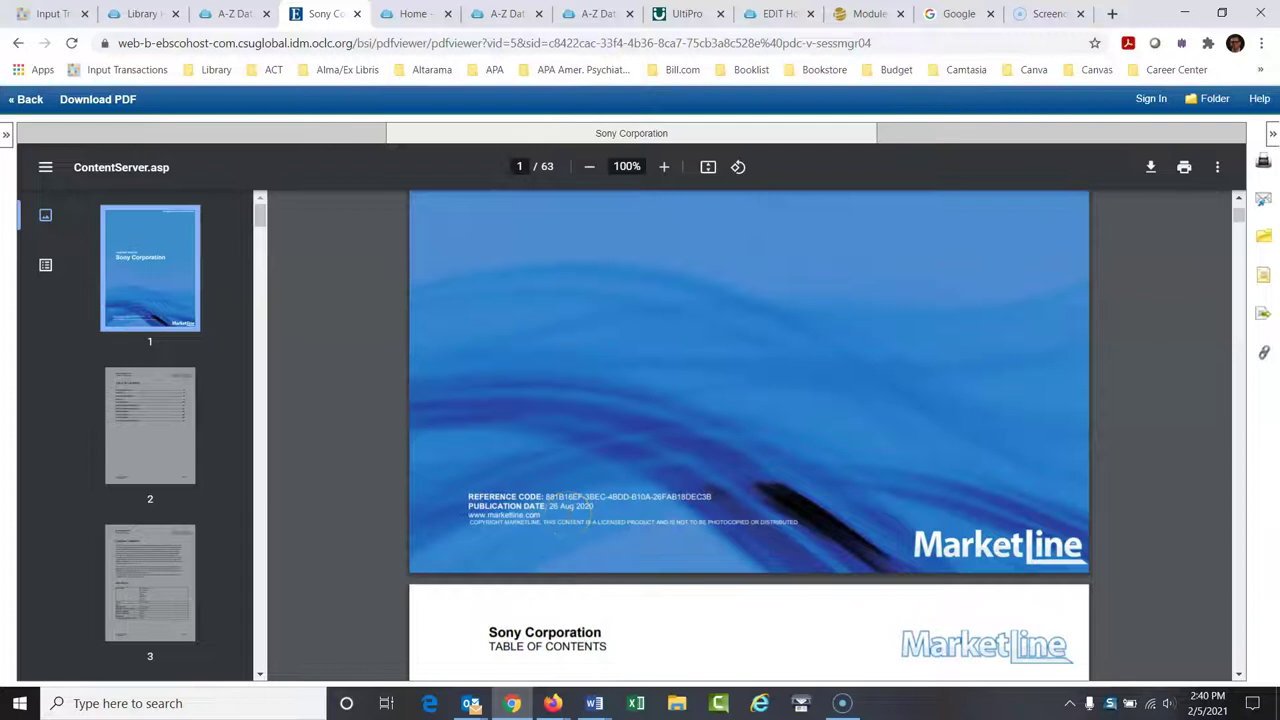
mouse_move(594, 703)
left_click(675, 578)
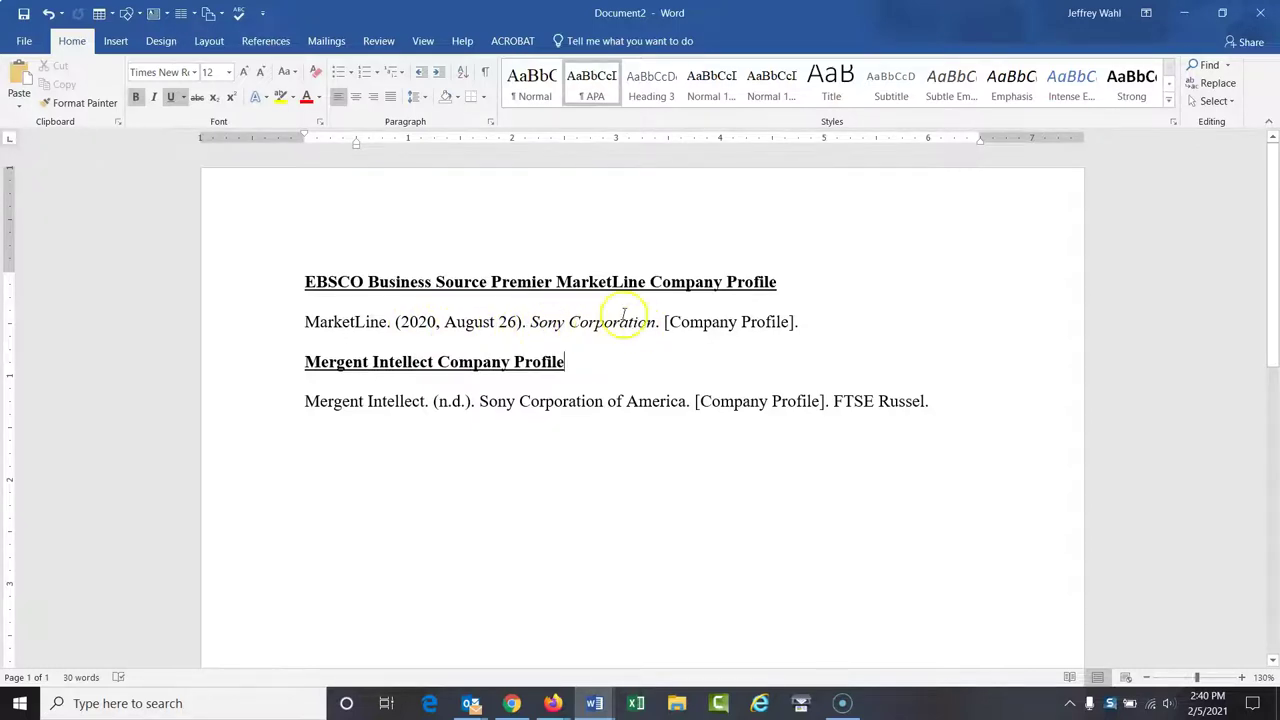
left_click(511, 703)
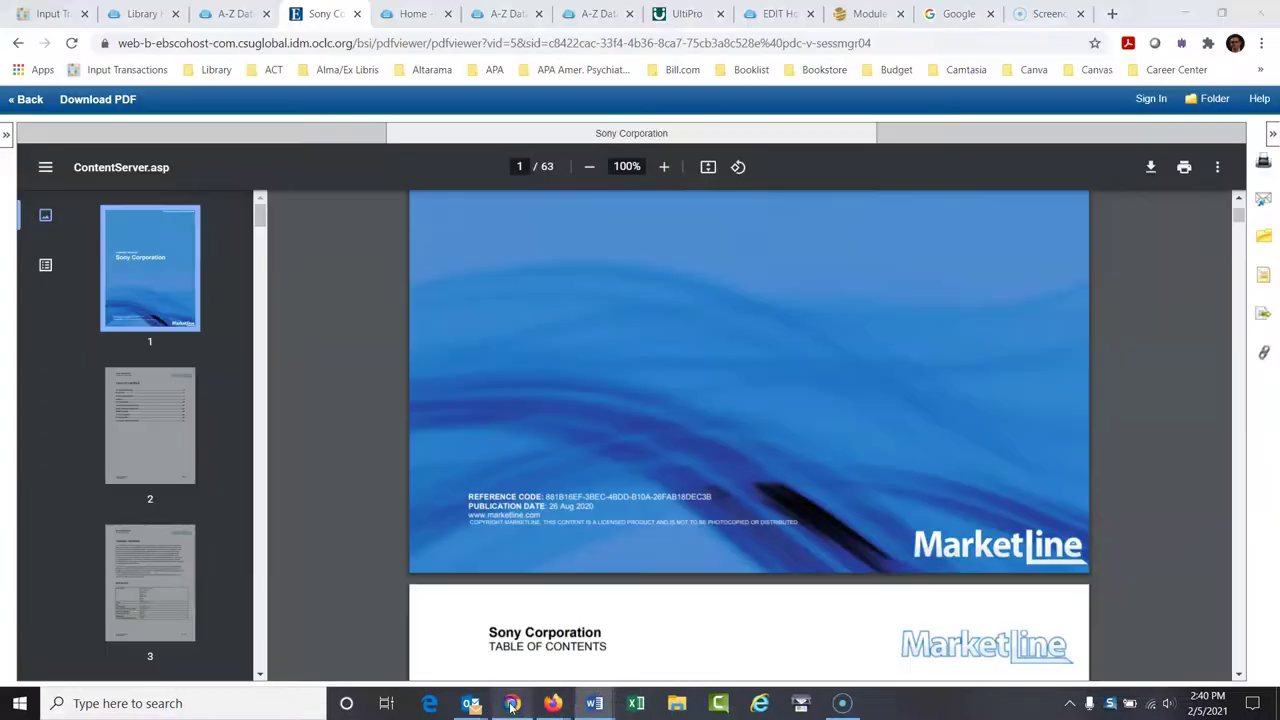
left_click(1236, 213)
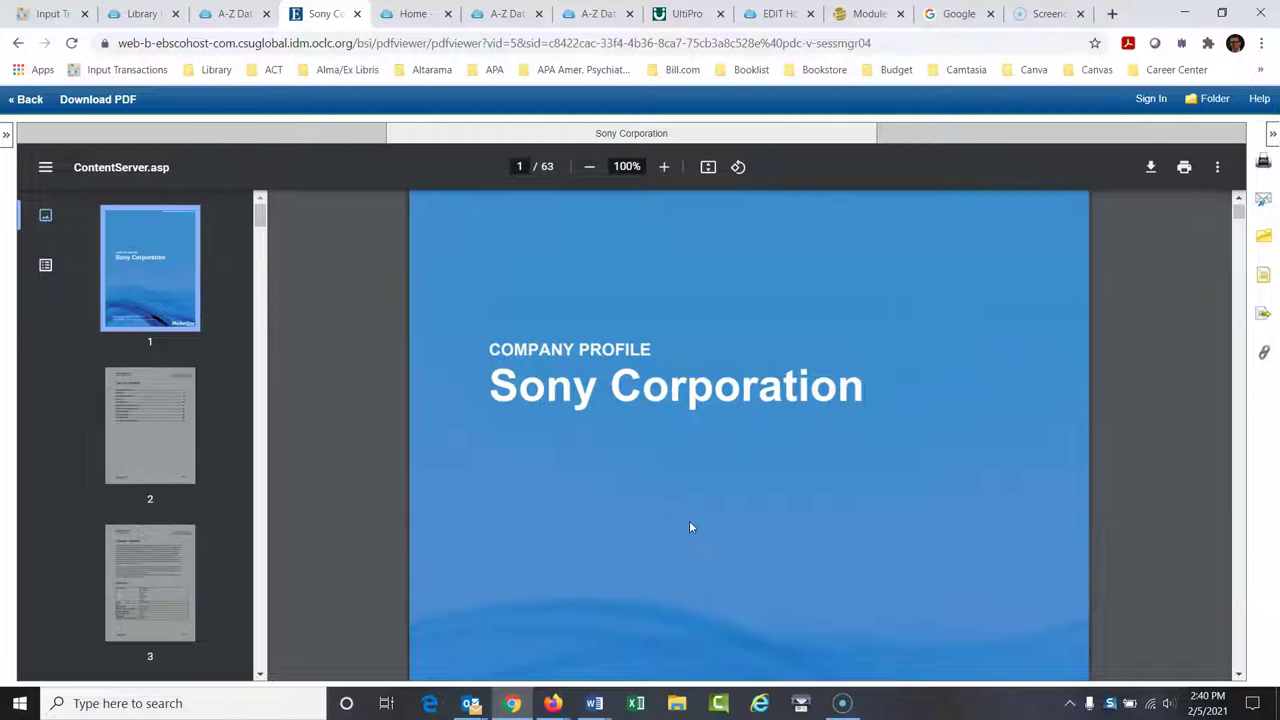
Step: Bring Word's Document2 forward to confirm its (2020, August 26) MarketLine citation
mouse_move(595, 704)
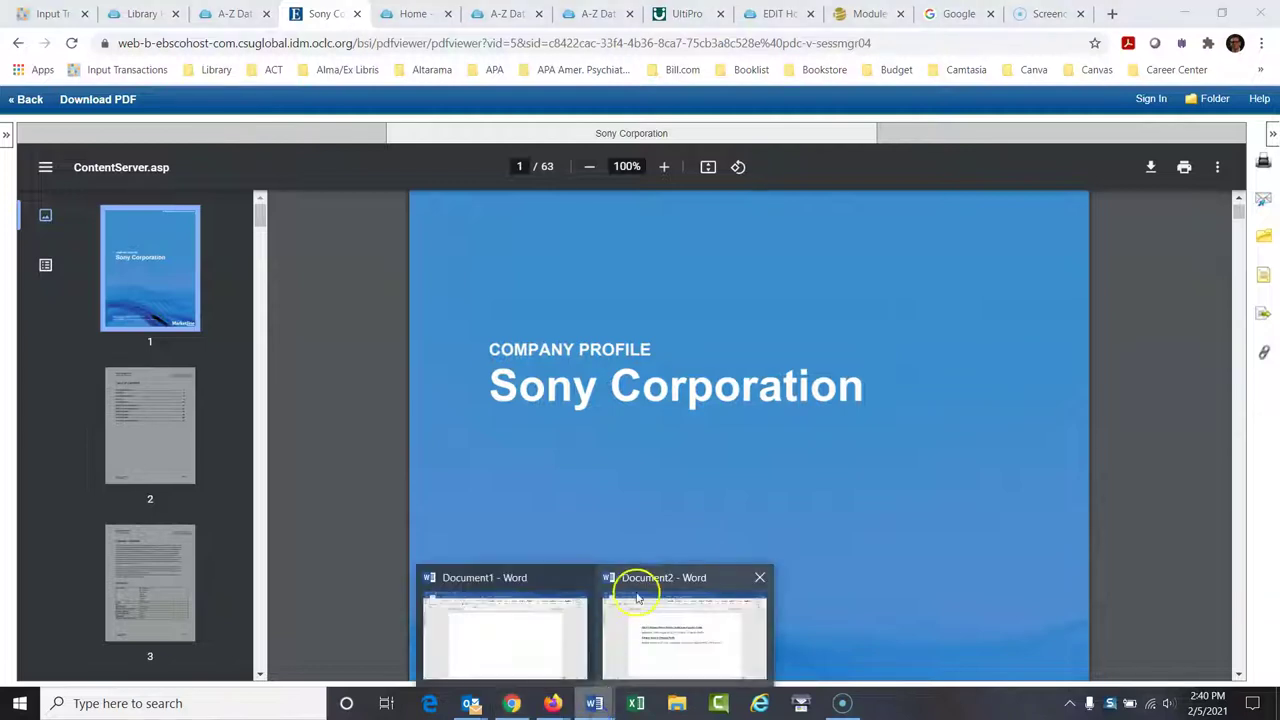
left_click(640, 580)
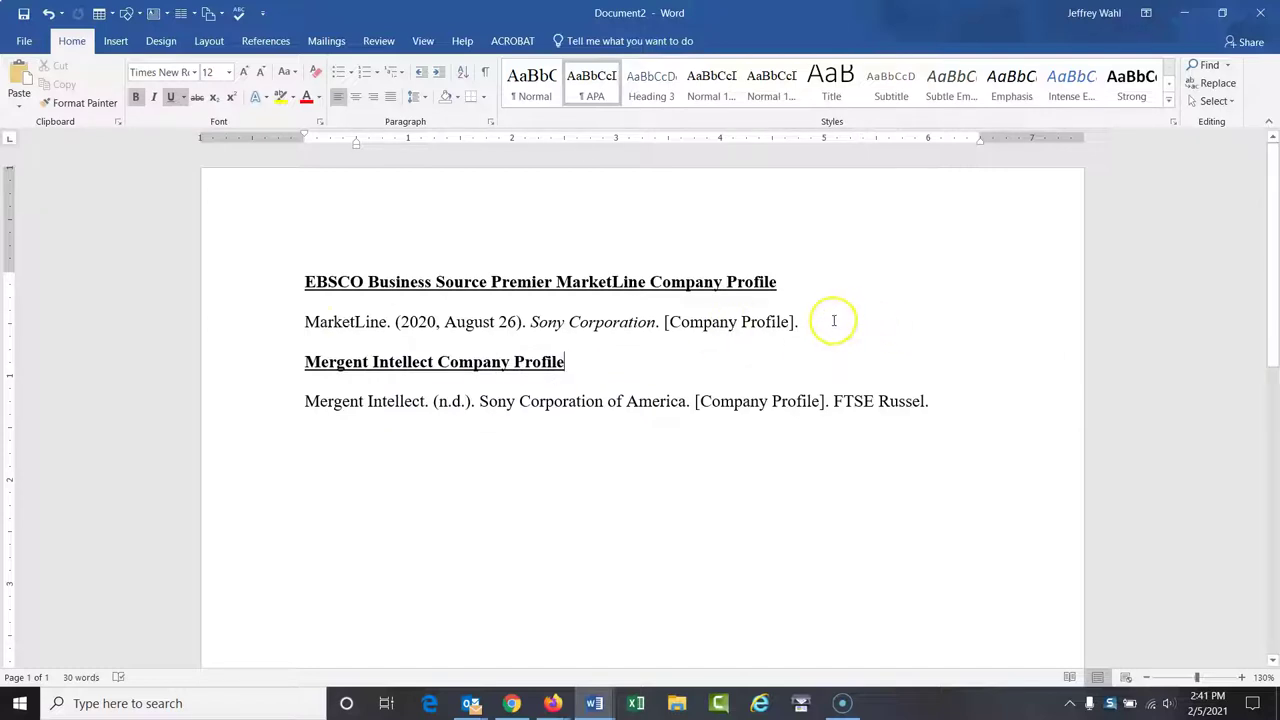
Step: In the CSU Global Library A-Z Databases list, show the M databases and scroll to Mergent Intellect
left_click(511, 703)
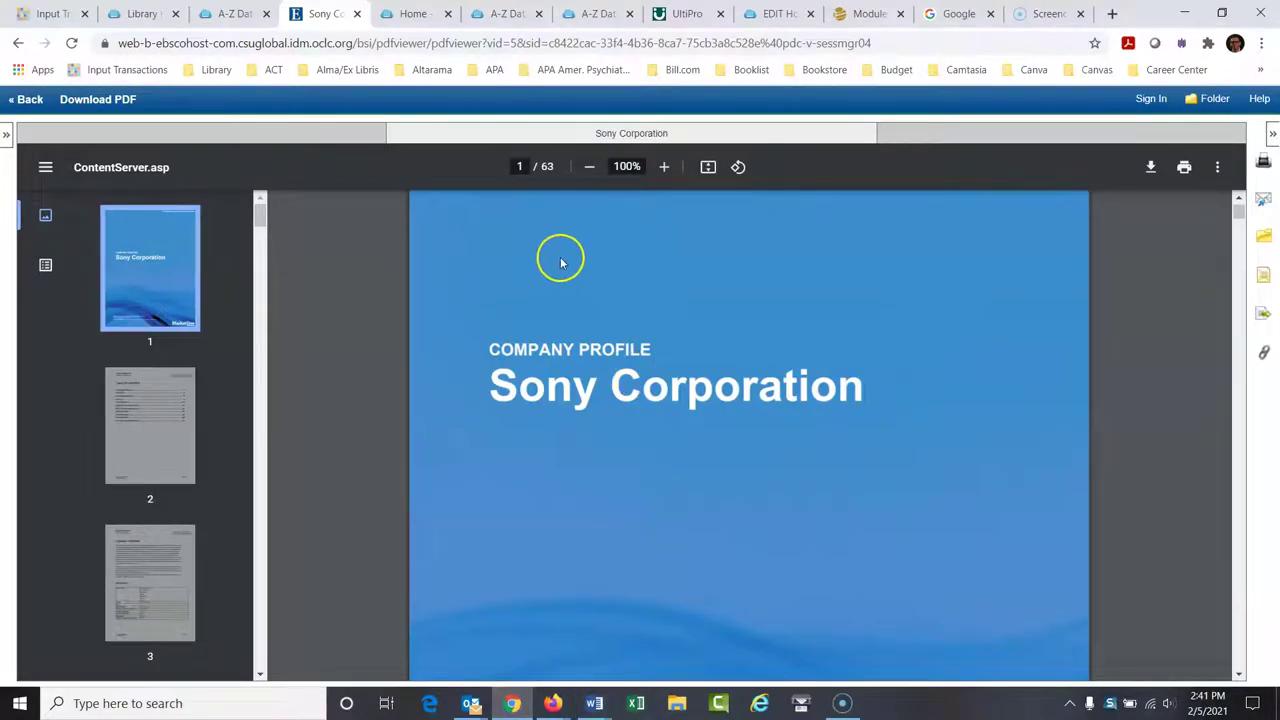
left_click(232, 15)
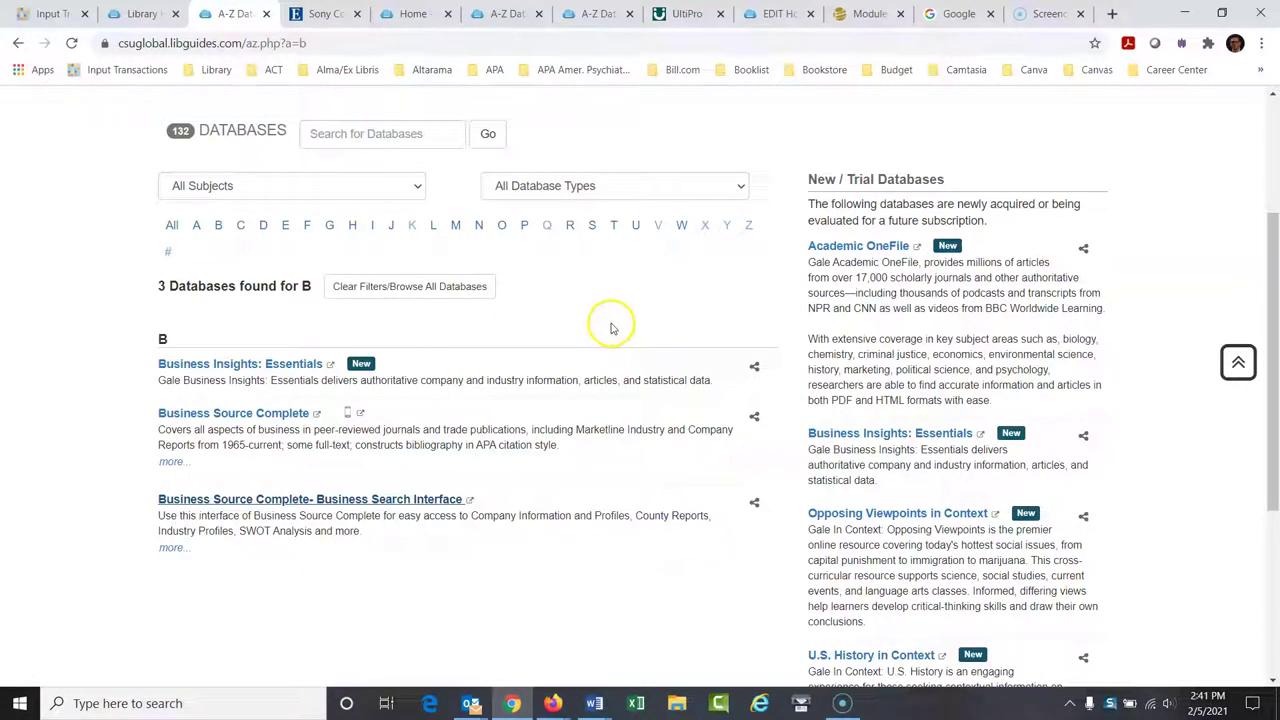
left_click_drag(1272, 300, 1272, 288)
left_click(141, 14)
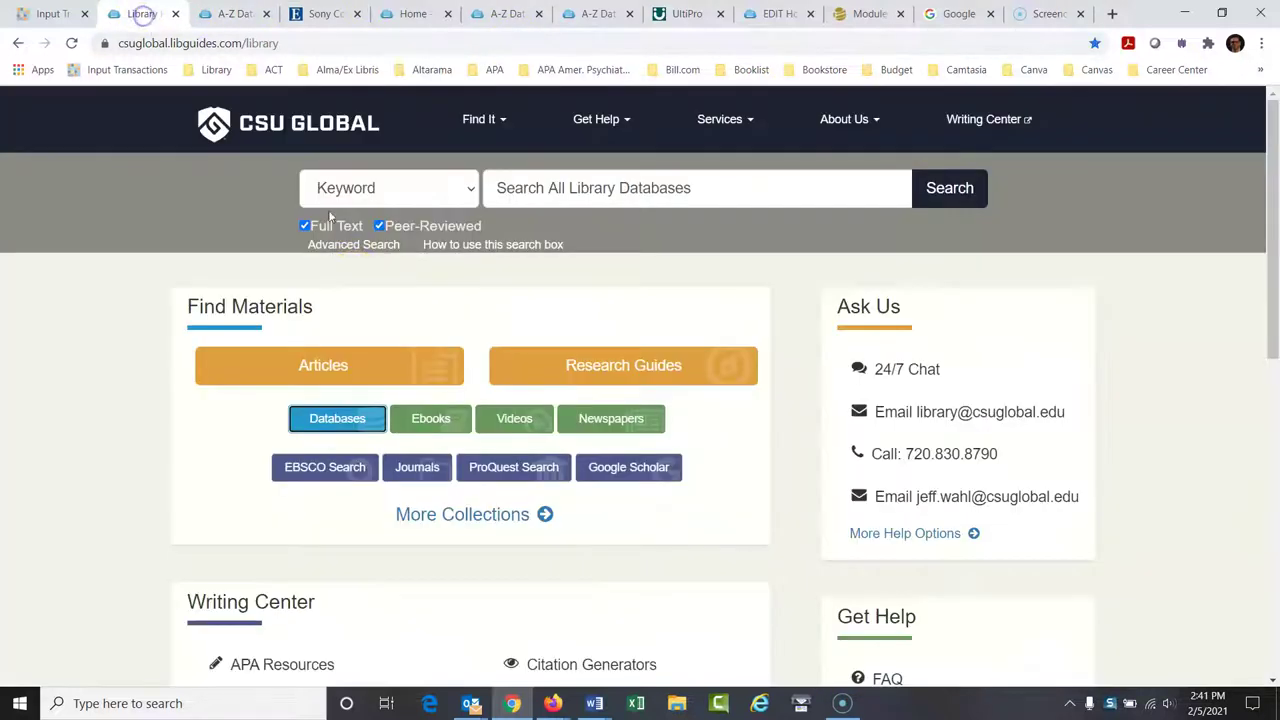
left_click(232, 14)
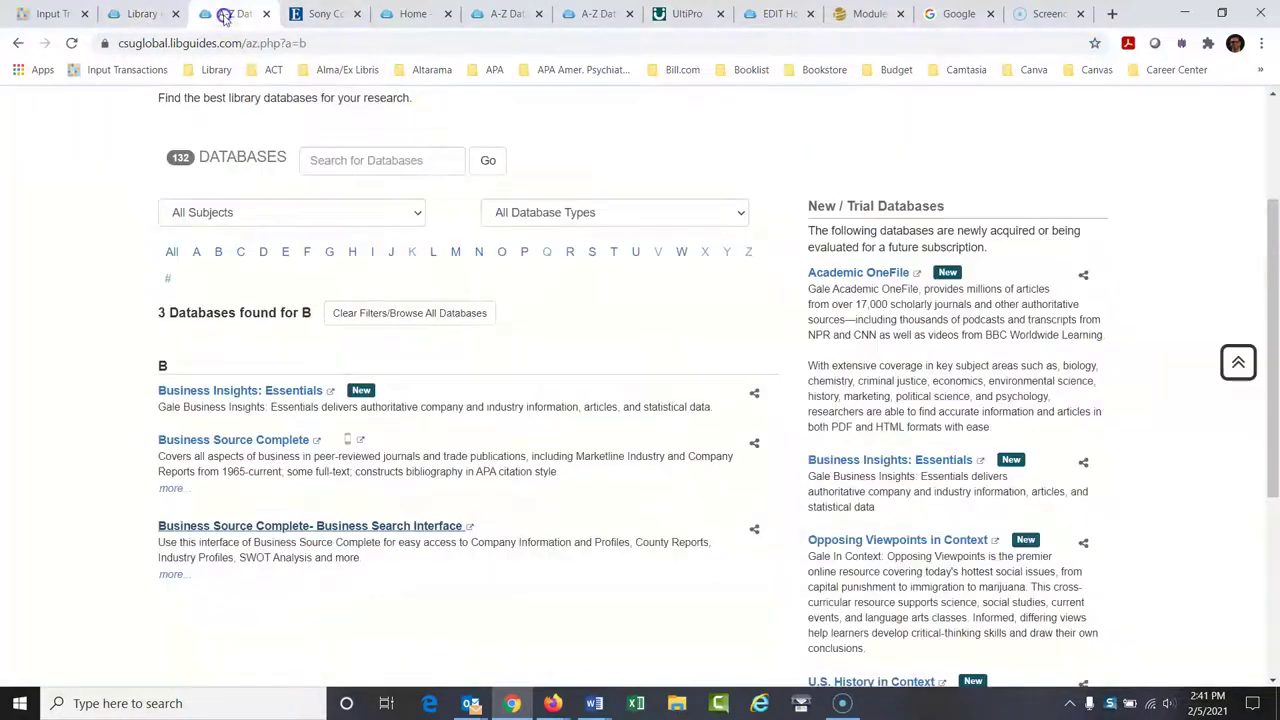
left_click(455, 253)
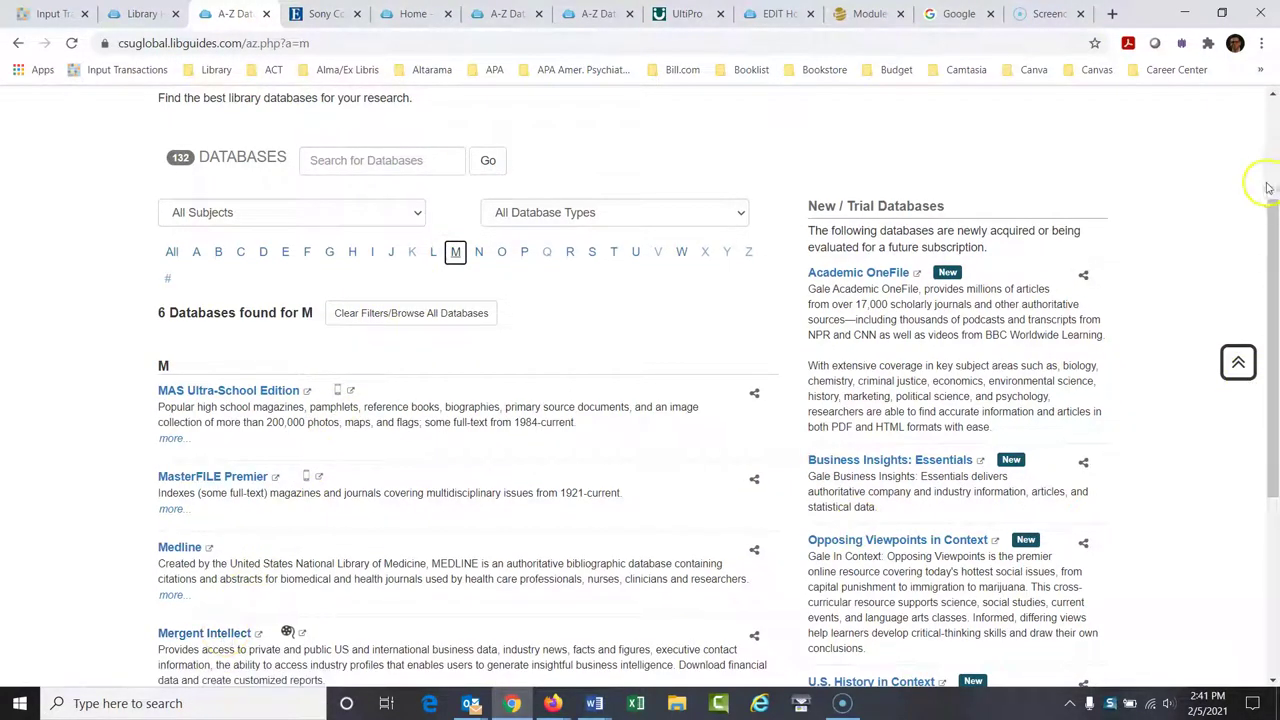
scroll(1274, 275, "down", 1)
scroll(1274, 275, "down", 1)
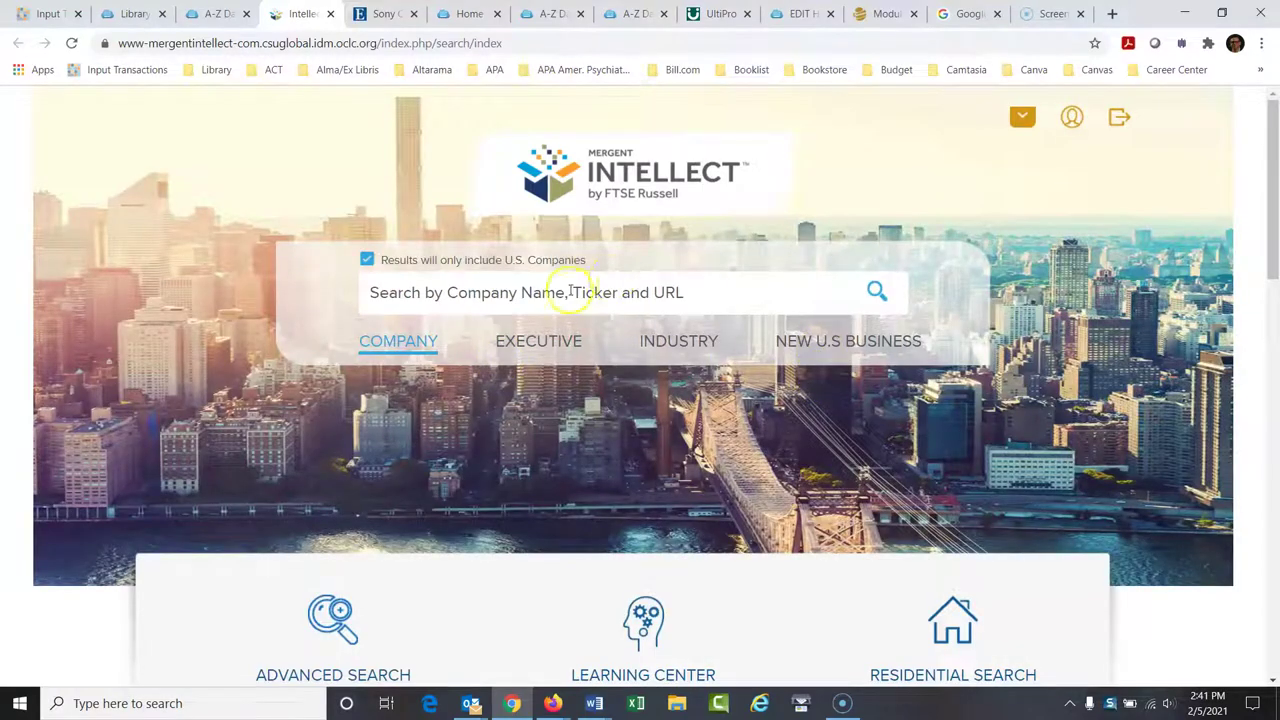
Step: Search Mergent Intellect for 'sony corpor' and pick Sony Corporation of America from the suggestions
left_click(565, 292)
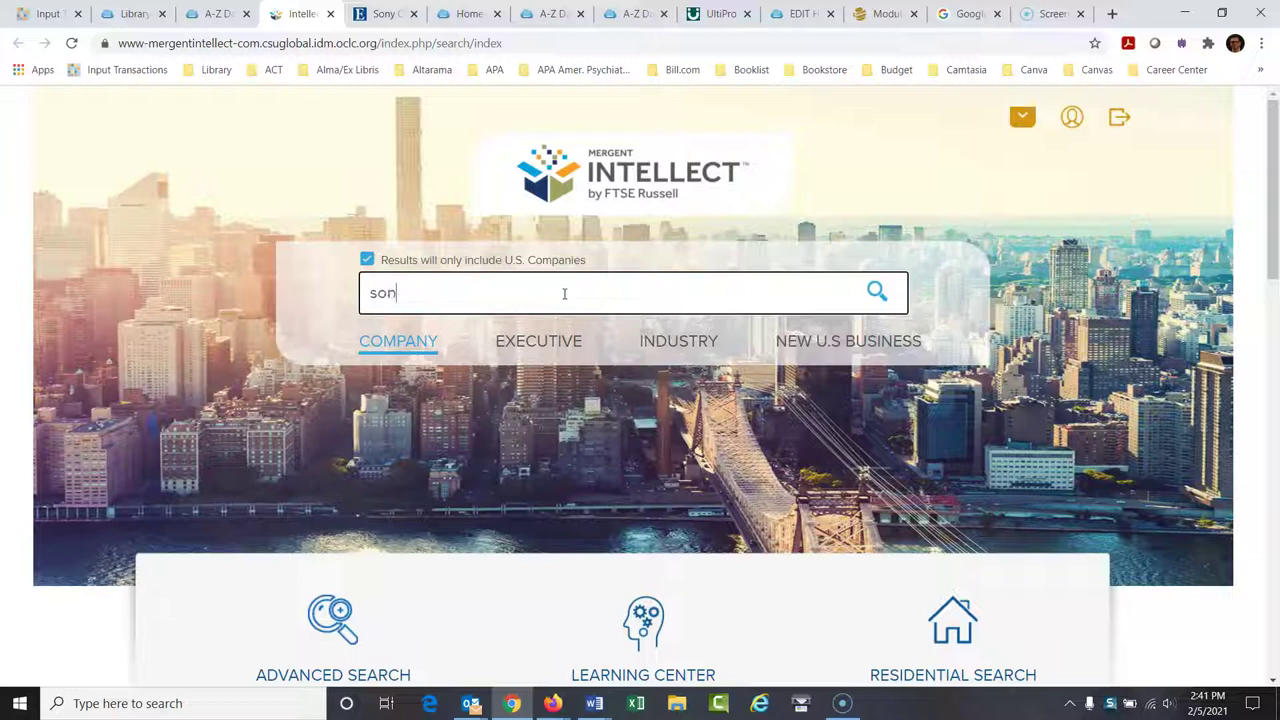
type("sony cor")
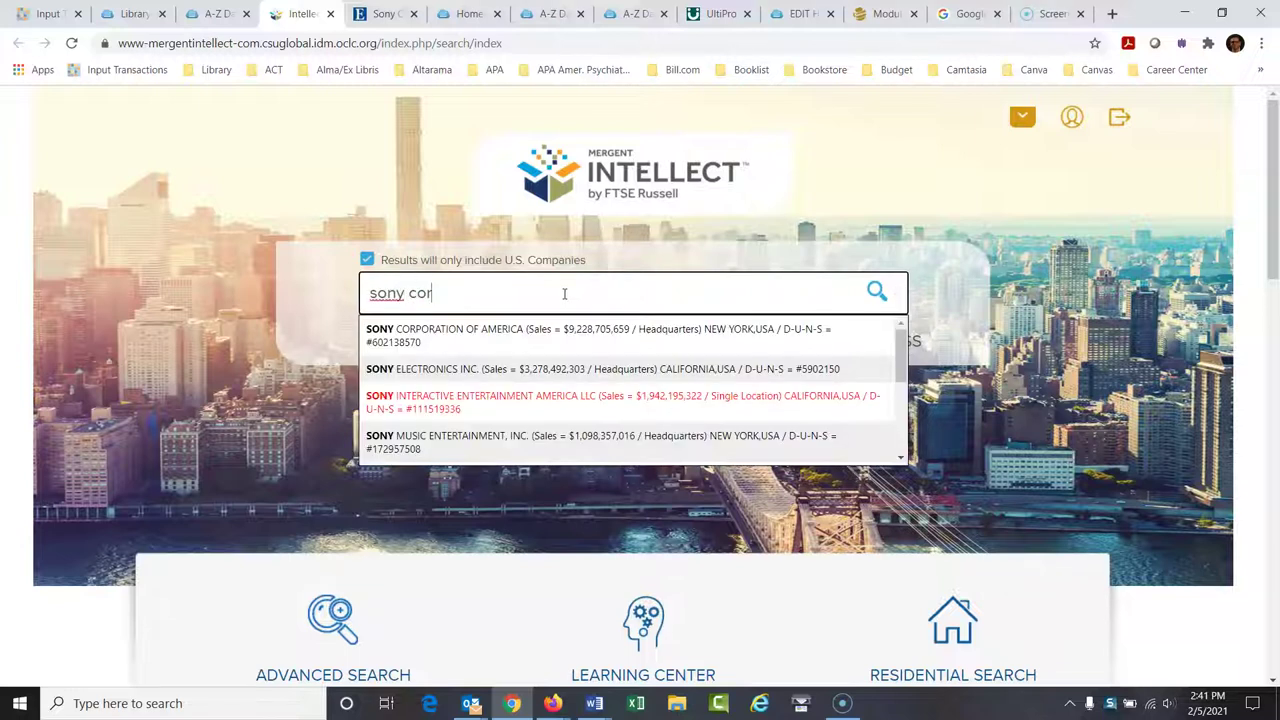
type("poration")
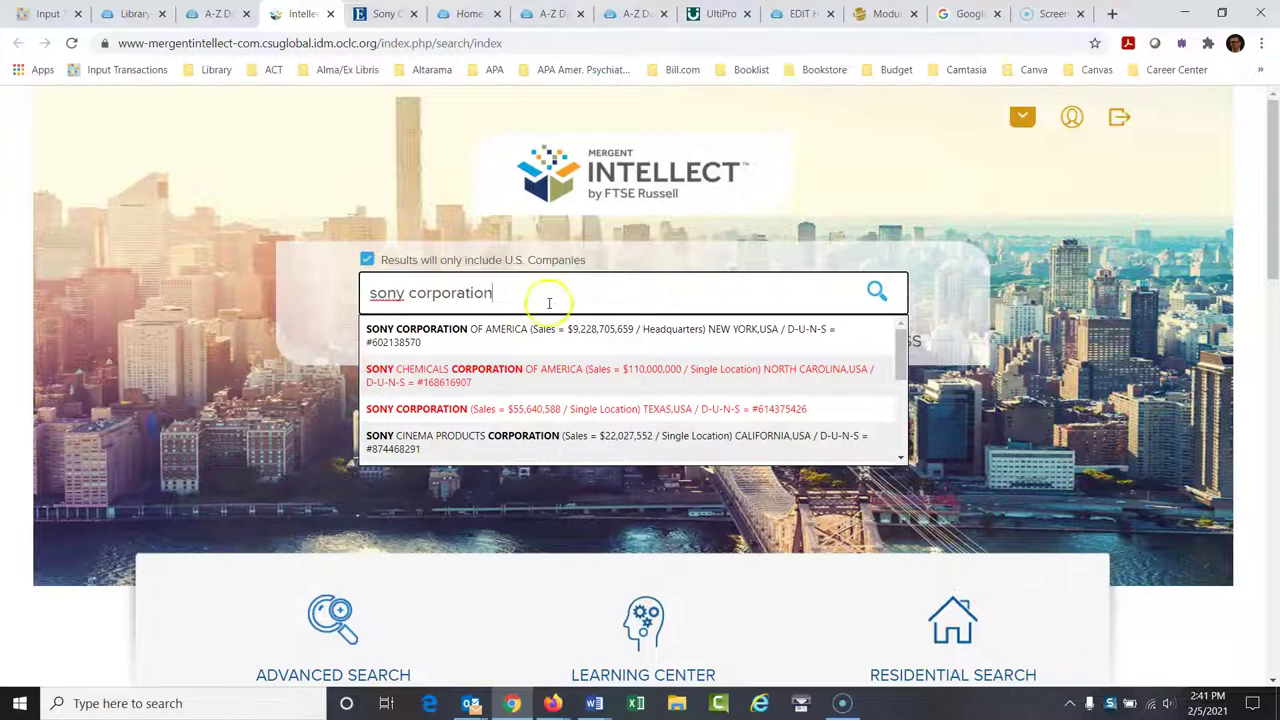
left_click(487, 335)
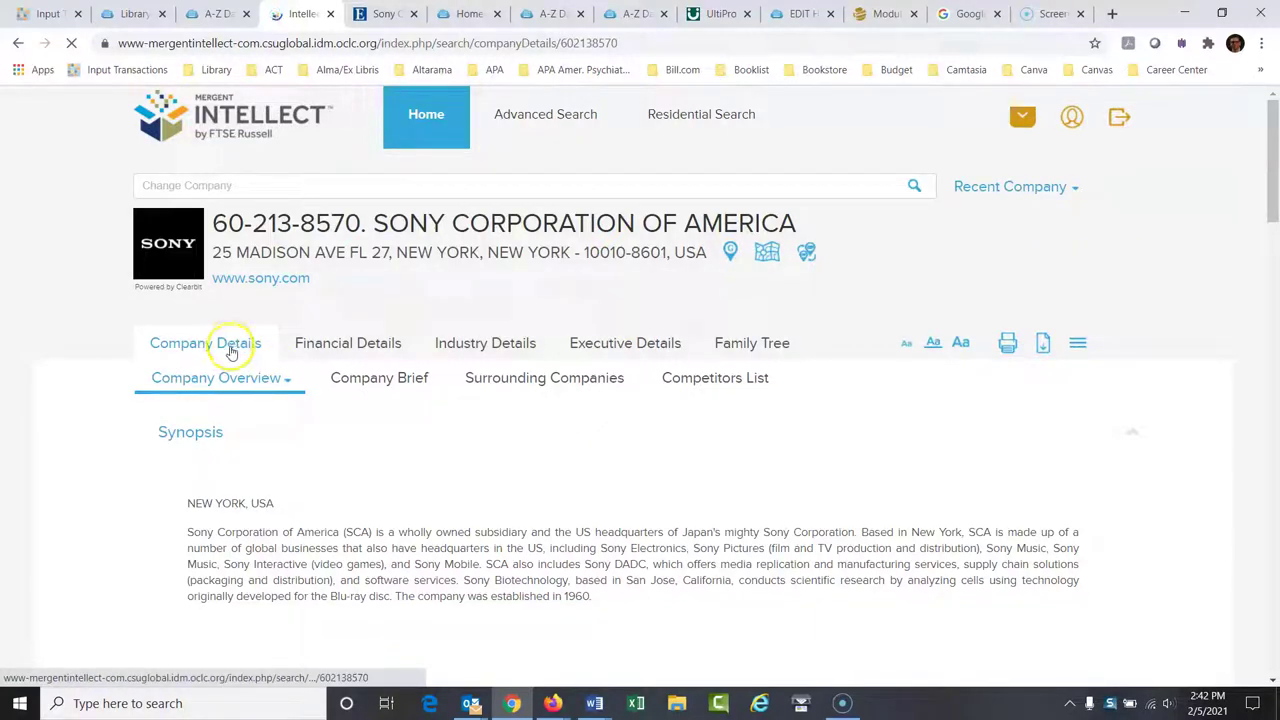
Step: Review Sony Corporation of America's financial details, industry codes and list of executives
mouse_move(1274, 206)
left_mouse_down()
mouse_move(1274, 242)
mouse_move(1274, 216)
left_mouse_up()
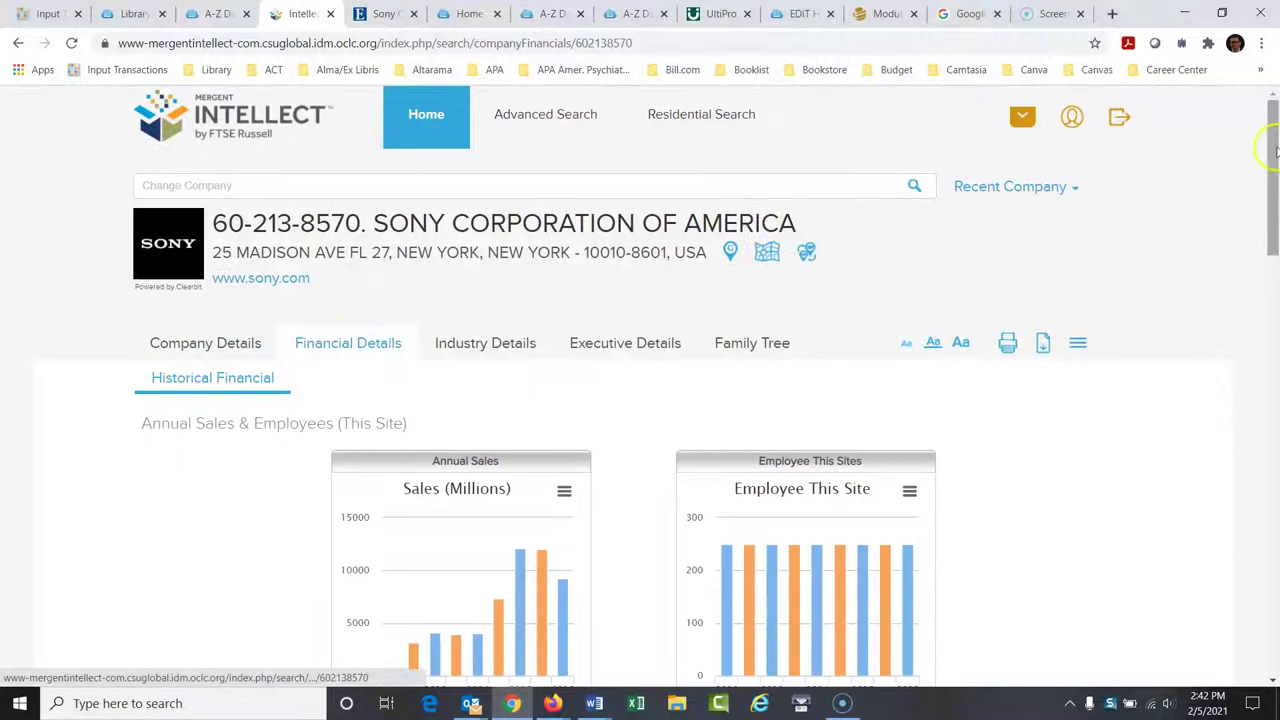
left_click_drag(1274, 150, 1274, 187)
left_click(508, 224)
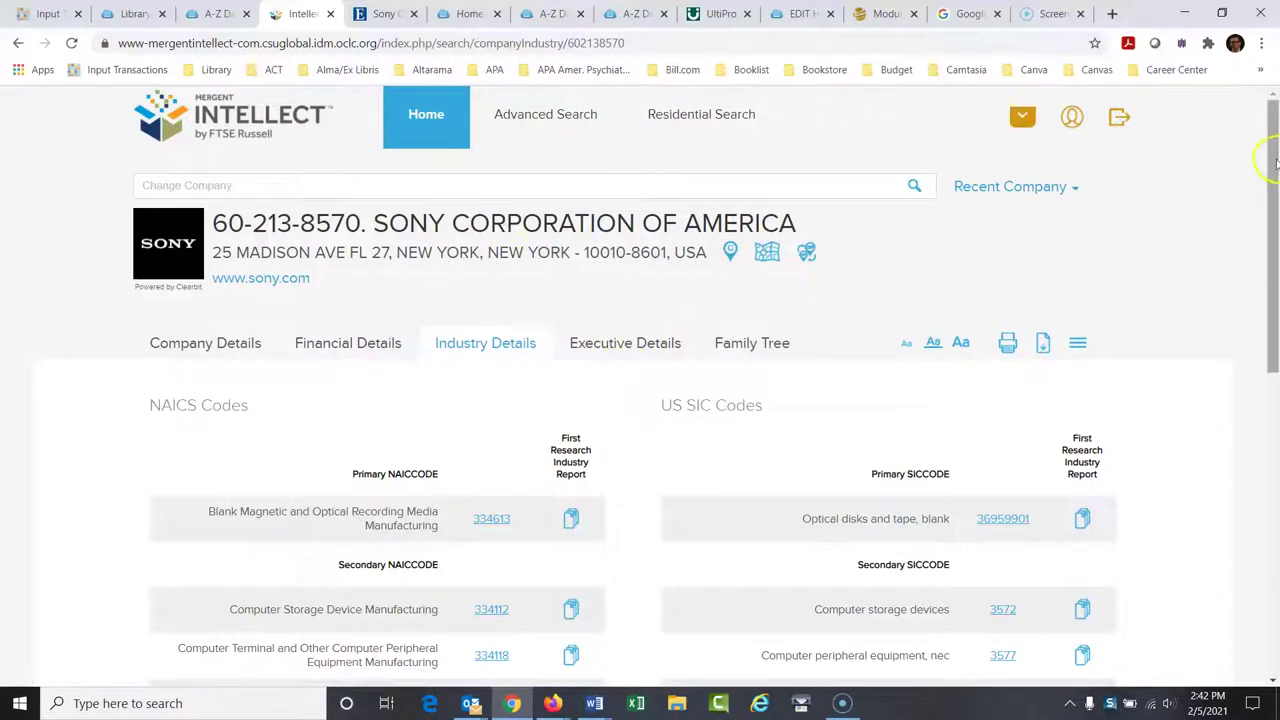
scroll(756, 291, "down", 2)
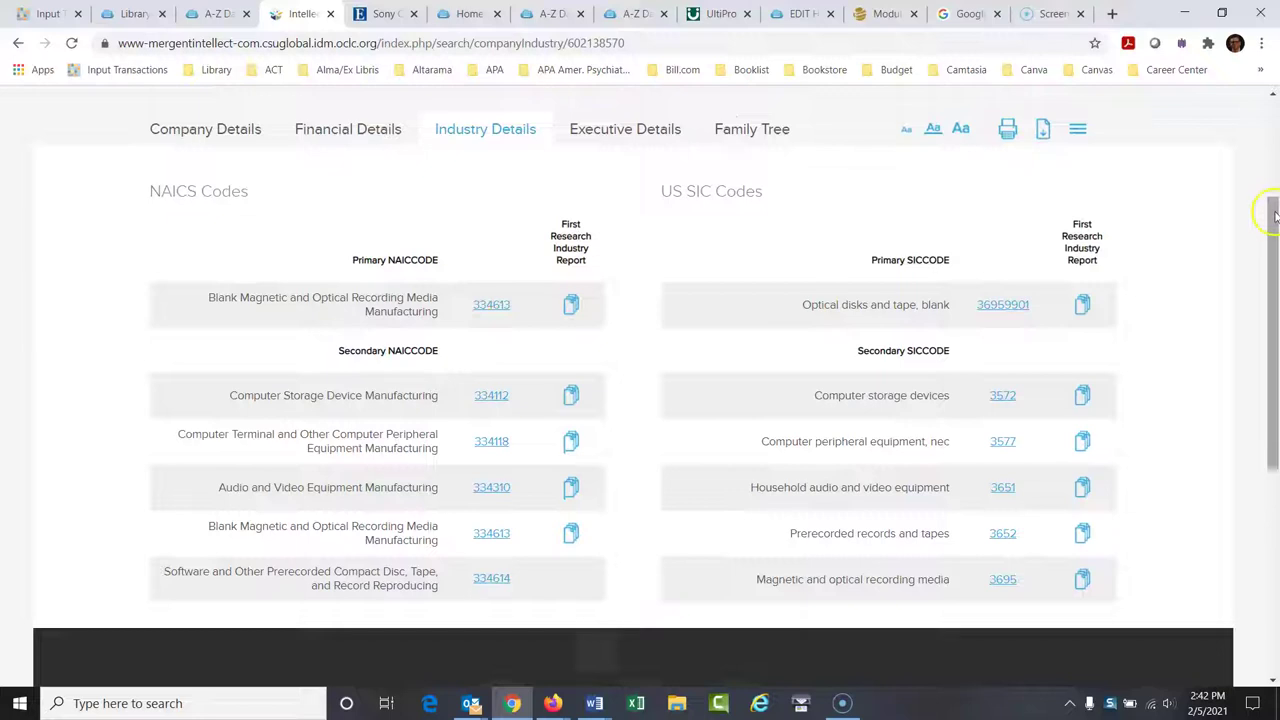
left_click_drag(1272, 215, 1266, 136)
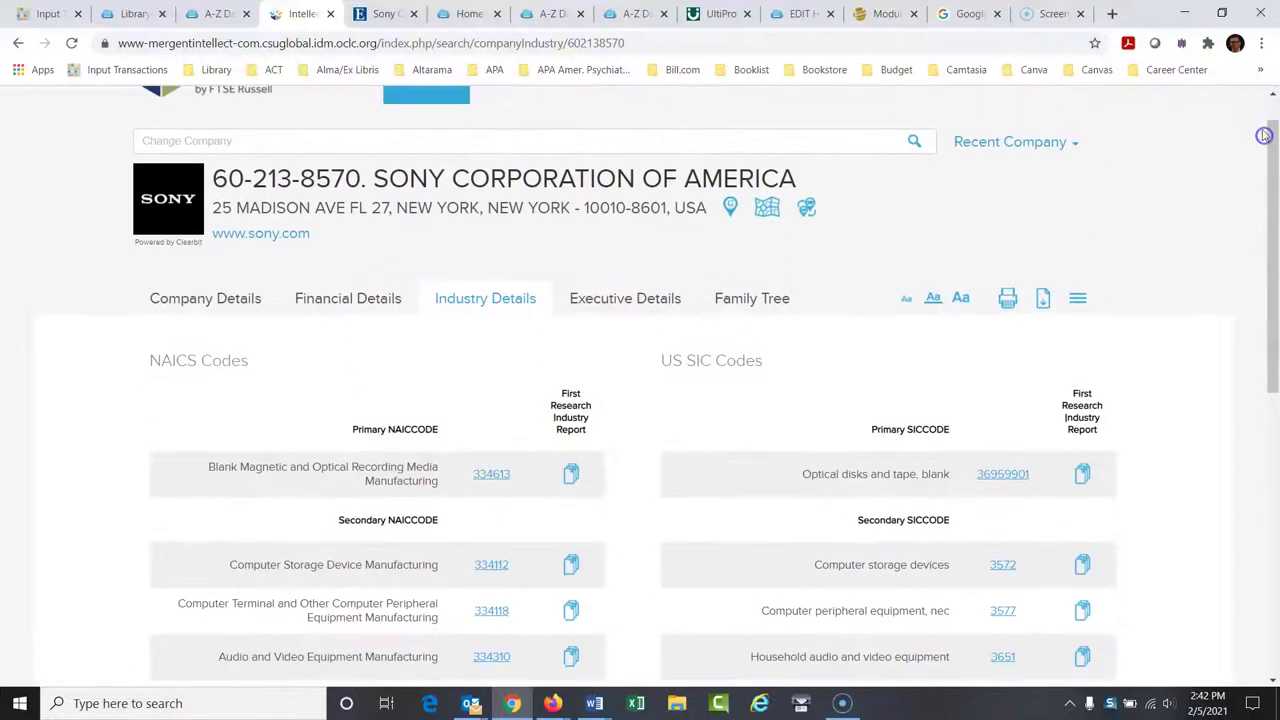
left_click(615, 305)
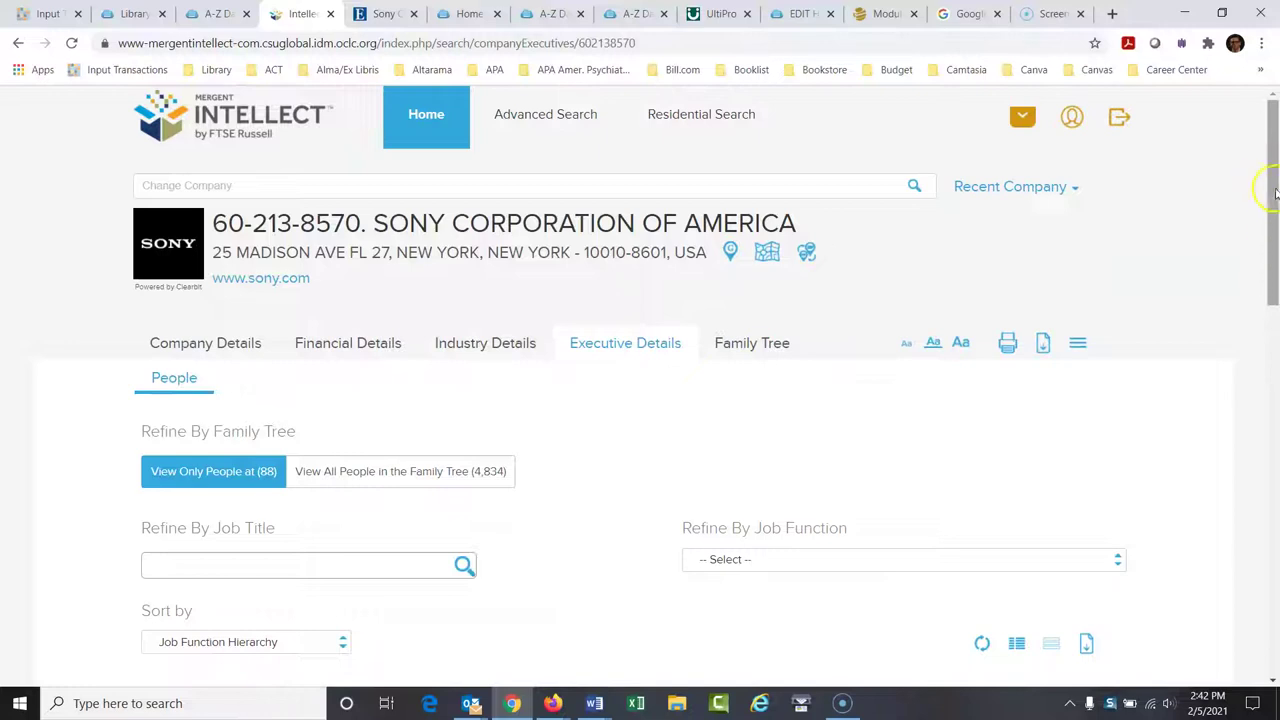
Step: Show the company's family tree and follow it to the parent Sony Corporation
left_click_drag(1275, 190, 1275, 235)
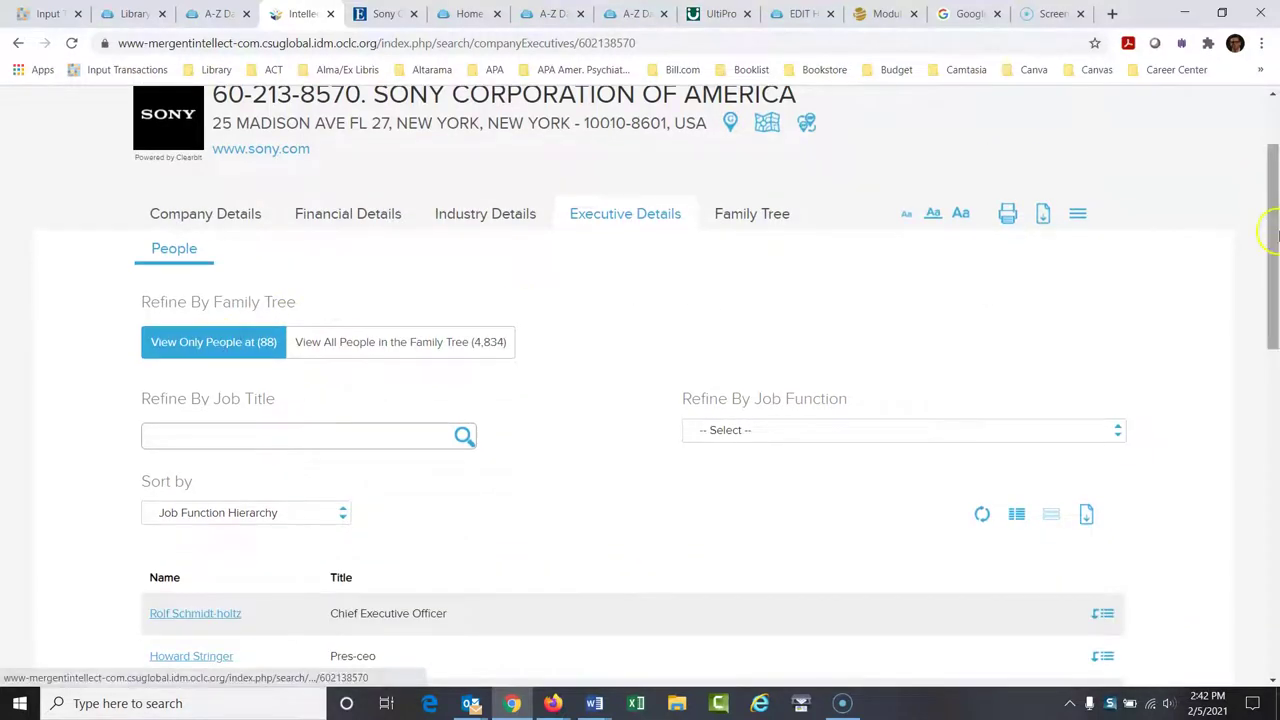
left_click_drag(1270, 200, 1276, 305)
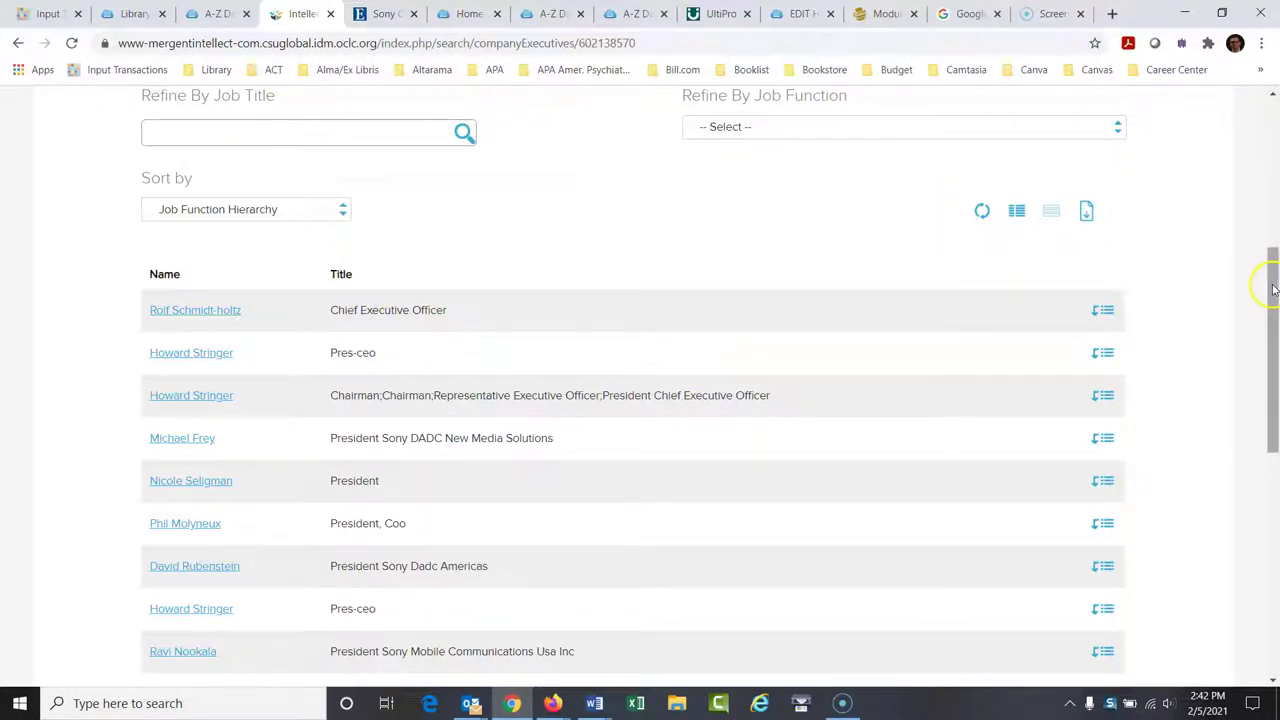
left_click_drag(1269, 277, 1275, 166)
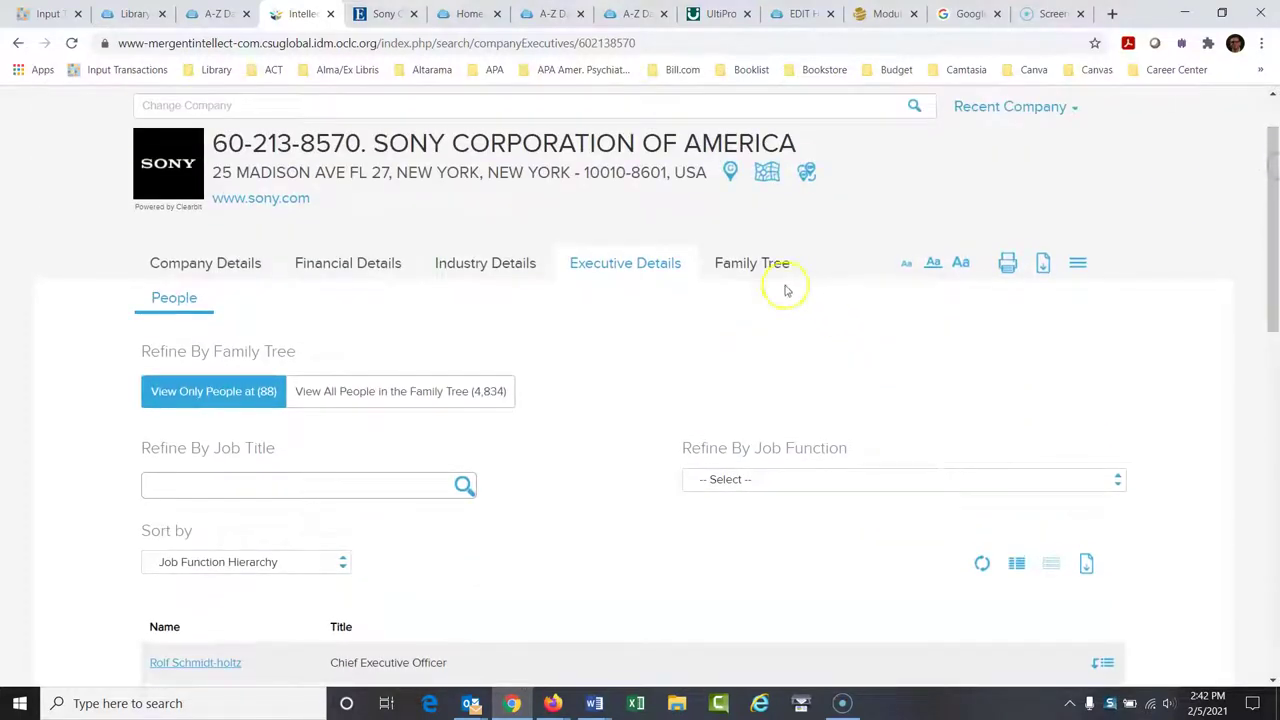
left_click(757, 270)
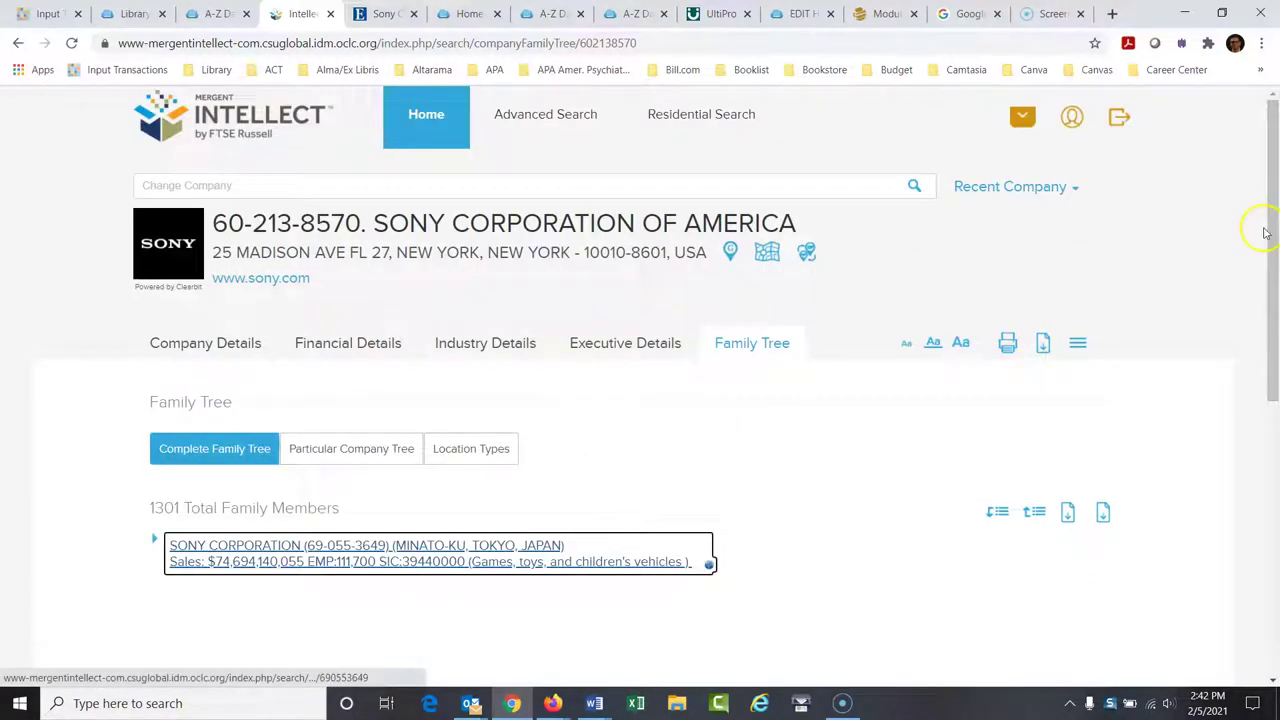
scroll(1272, 178, "down", 2)
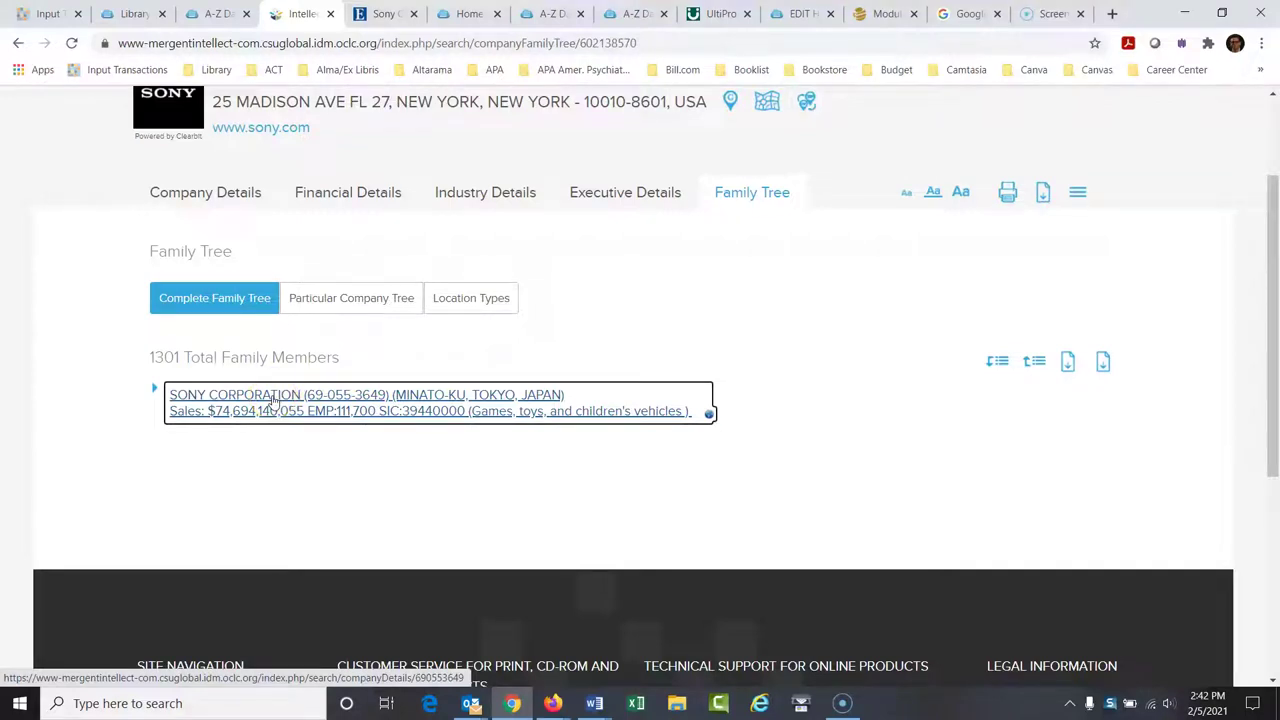
left_click(272, 401)
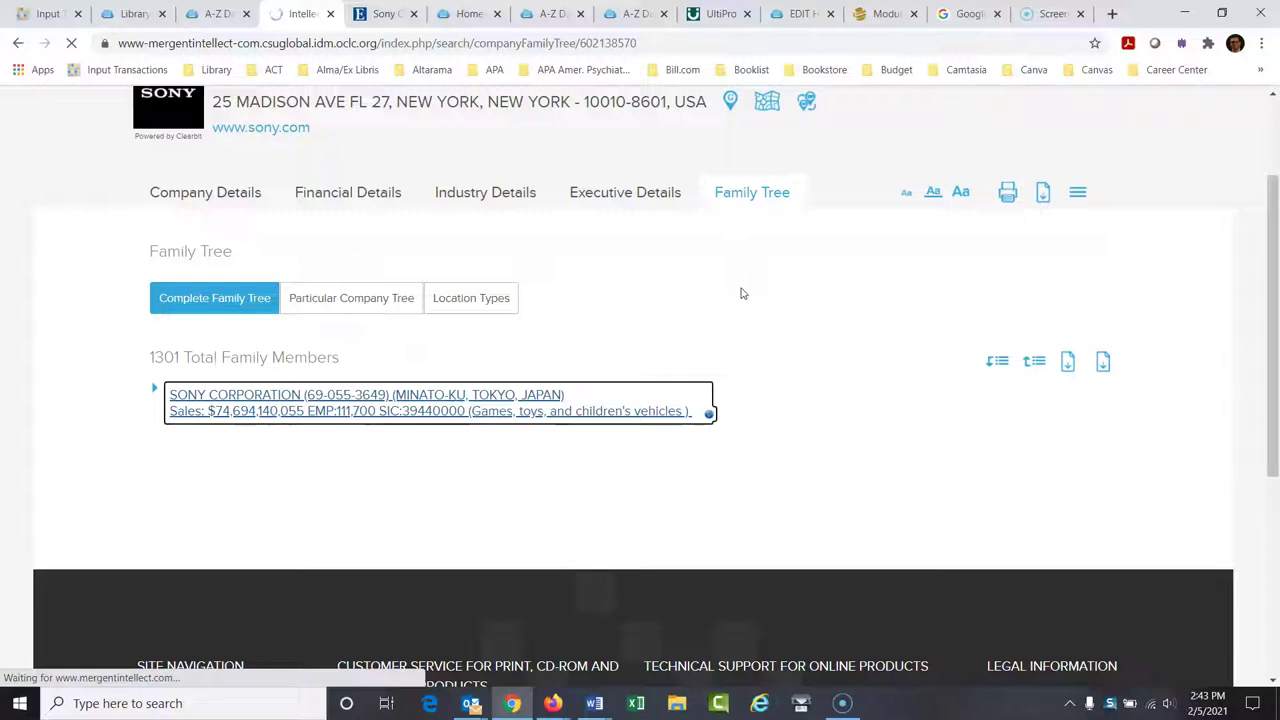
Step: Open the Tokyo parent Sony Corporation's details and scroll through its Competitors List of 15 rivals
left_click(565, 395)
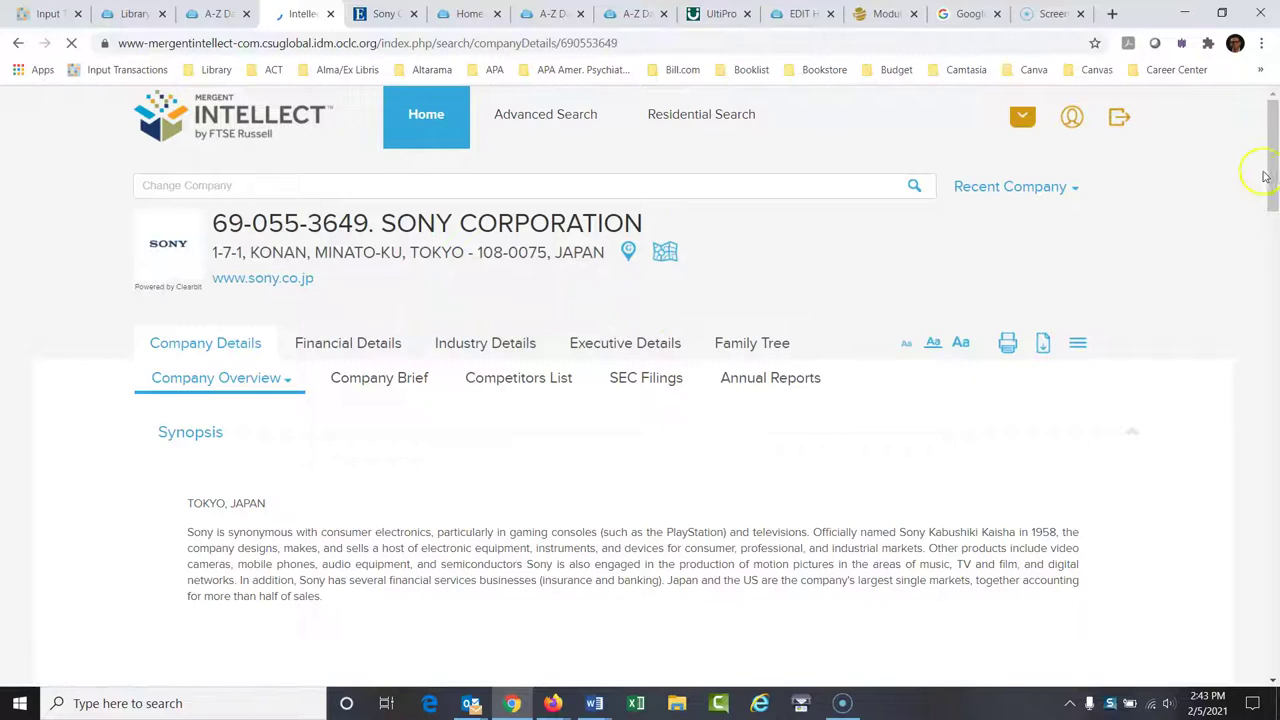
left_click_drag(1275, 171, 1272, 190)
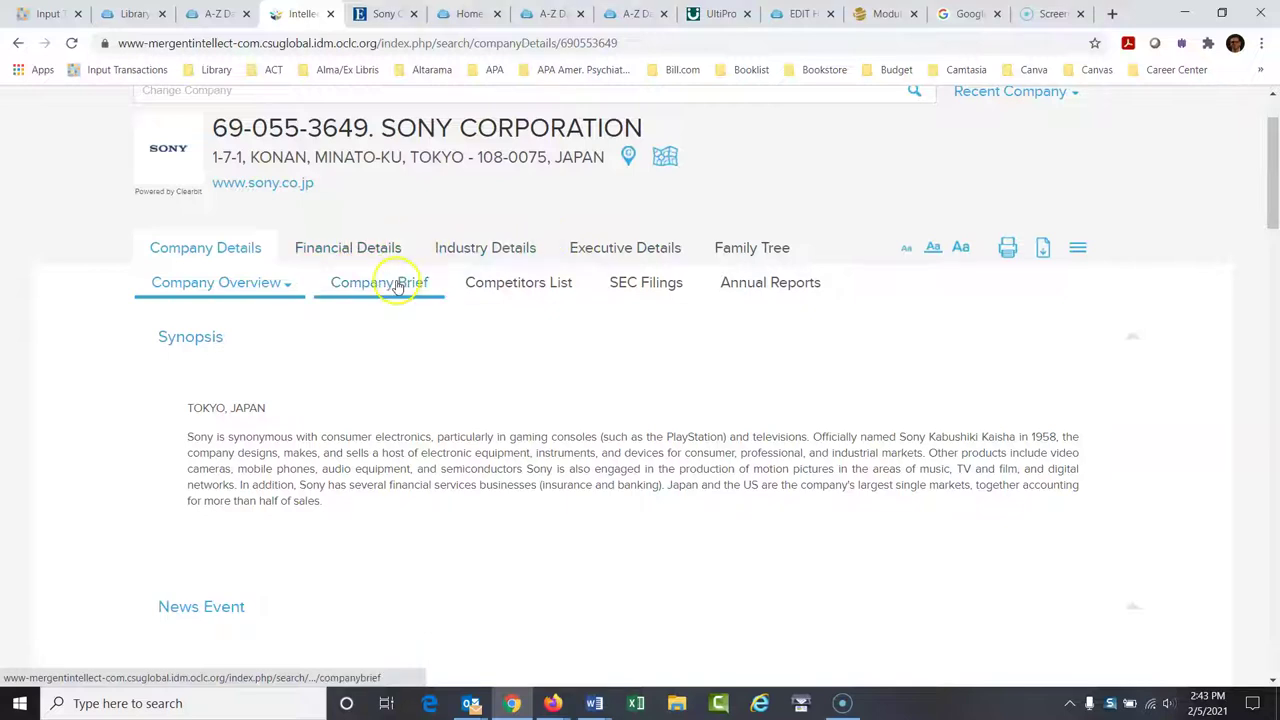
left_click(508, 286)
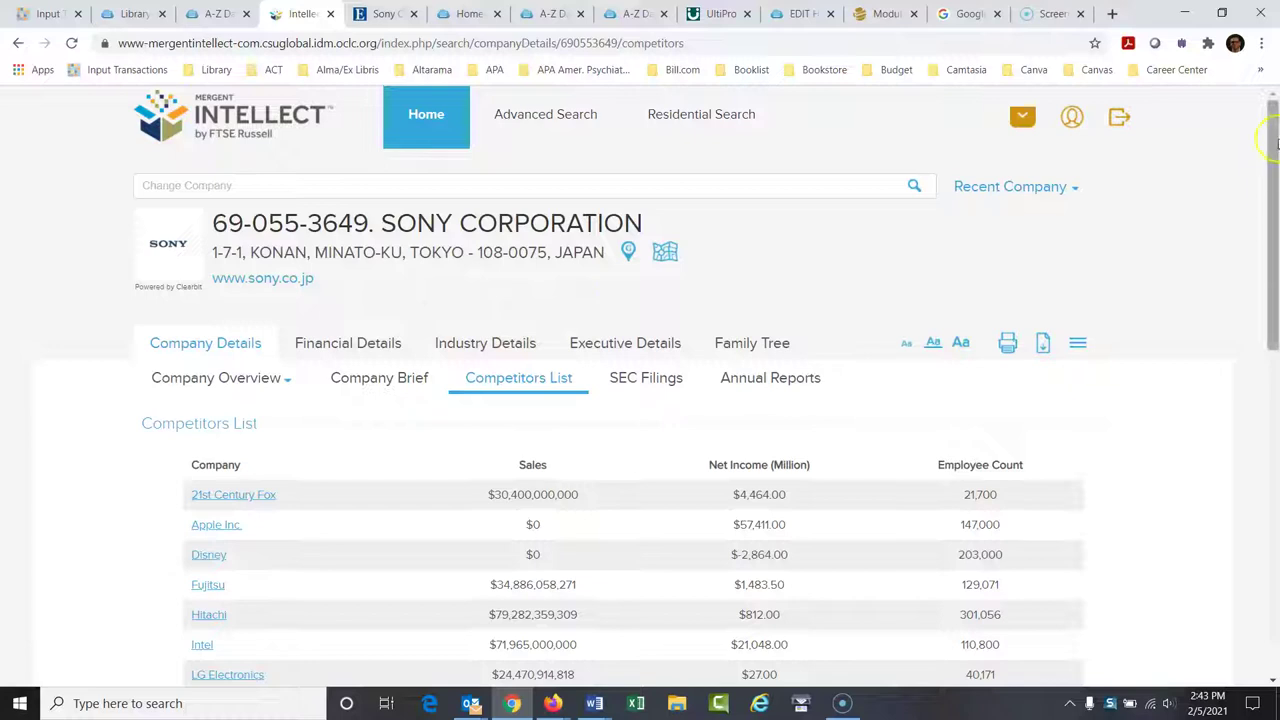
left_click_drag(1276, 143, 1276, 270)
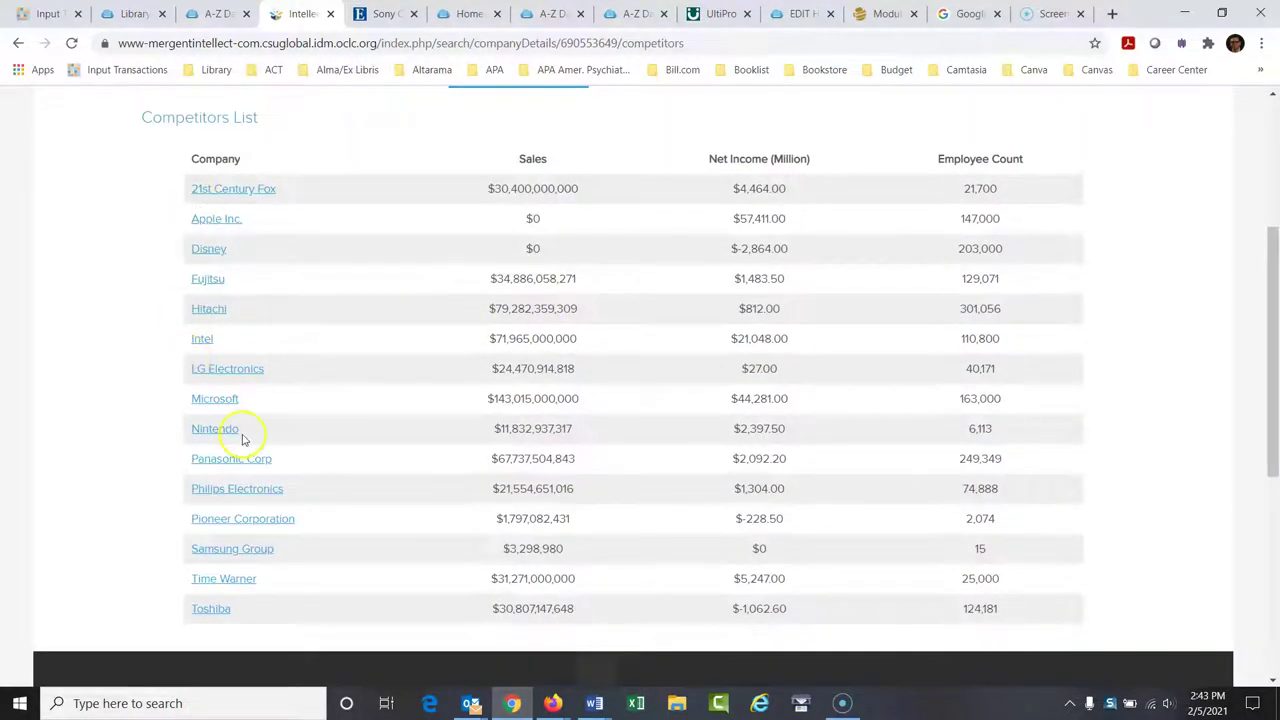
left_click_drag(1258, 441, 1268, 293)
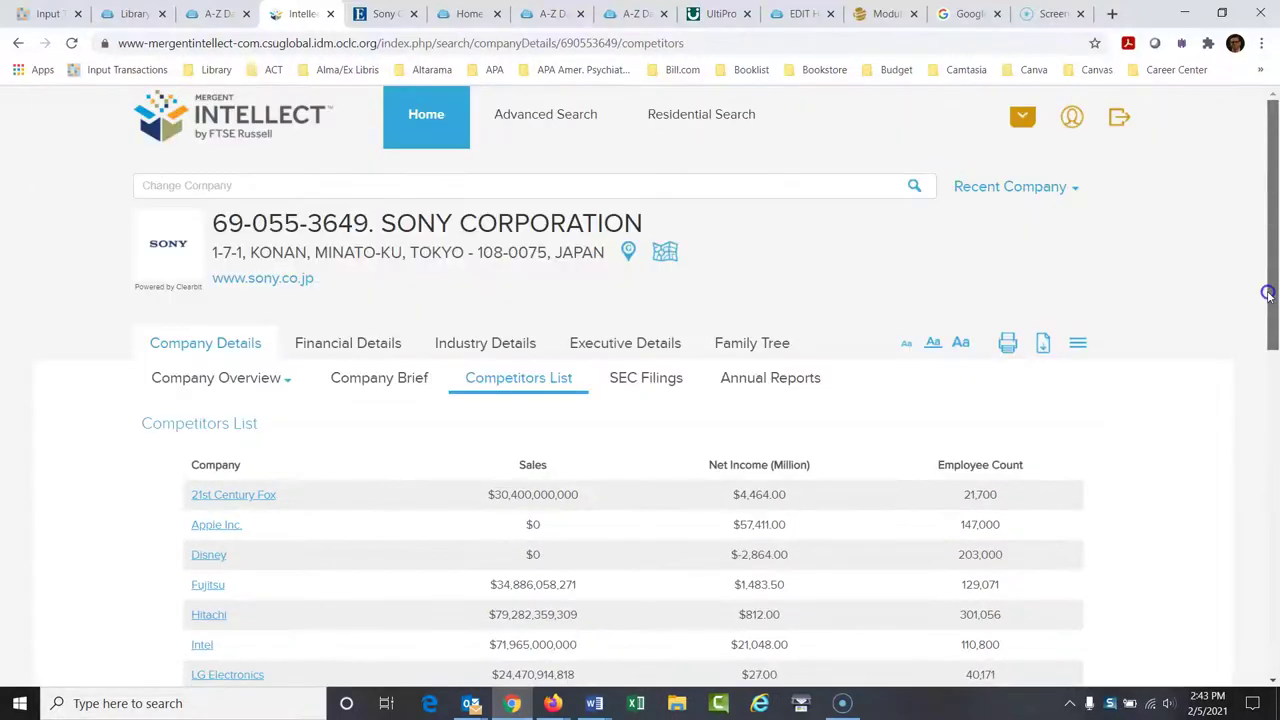
left_click(643, 381)
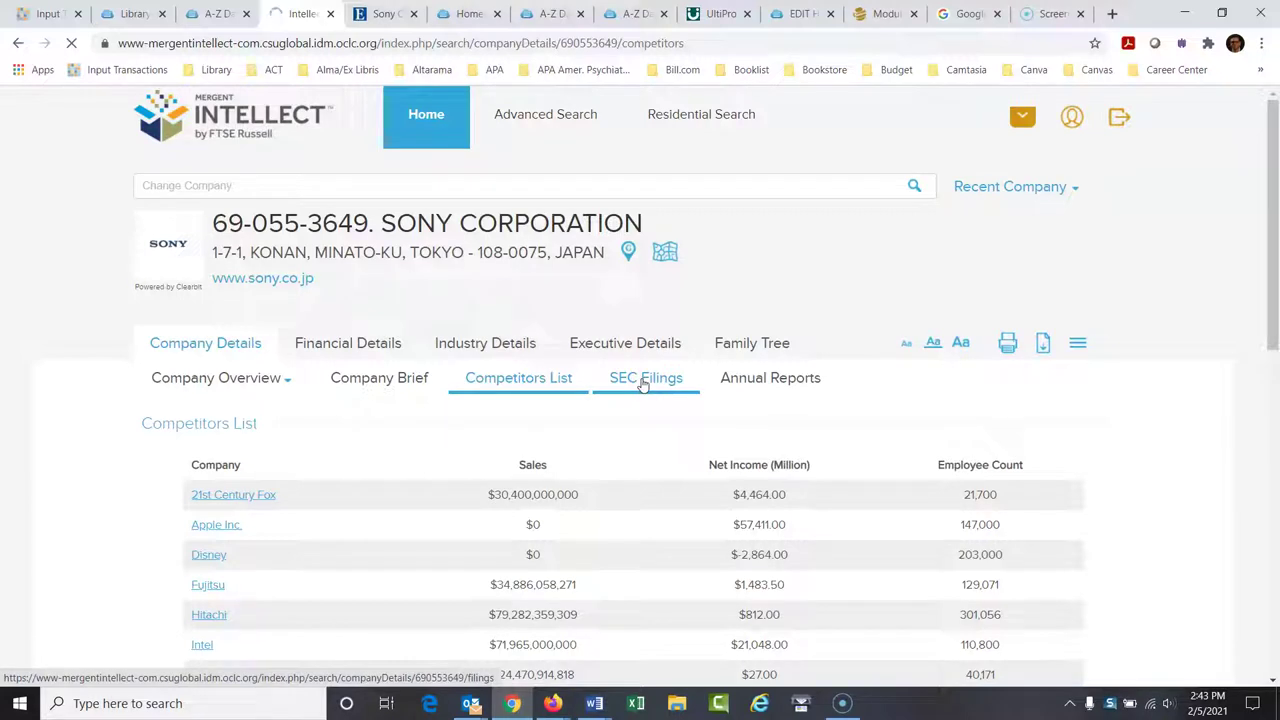
Step: Scroll through Sony Corporation's SEC filings, then list its annual report PDFs
left_click(631, 380)
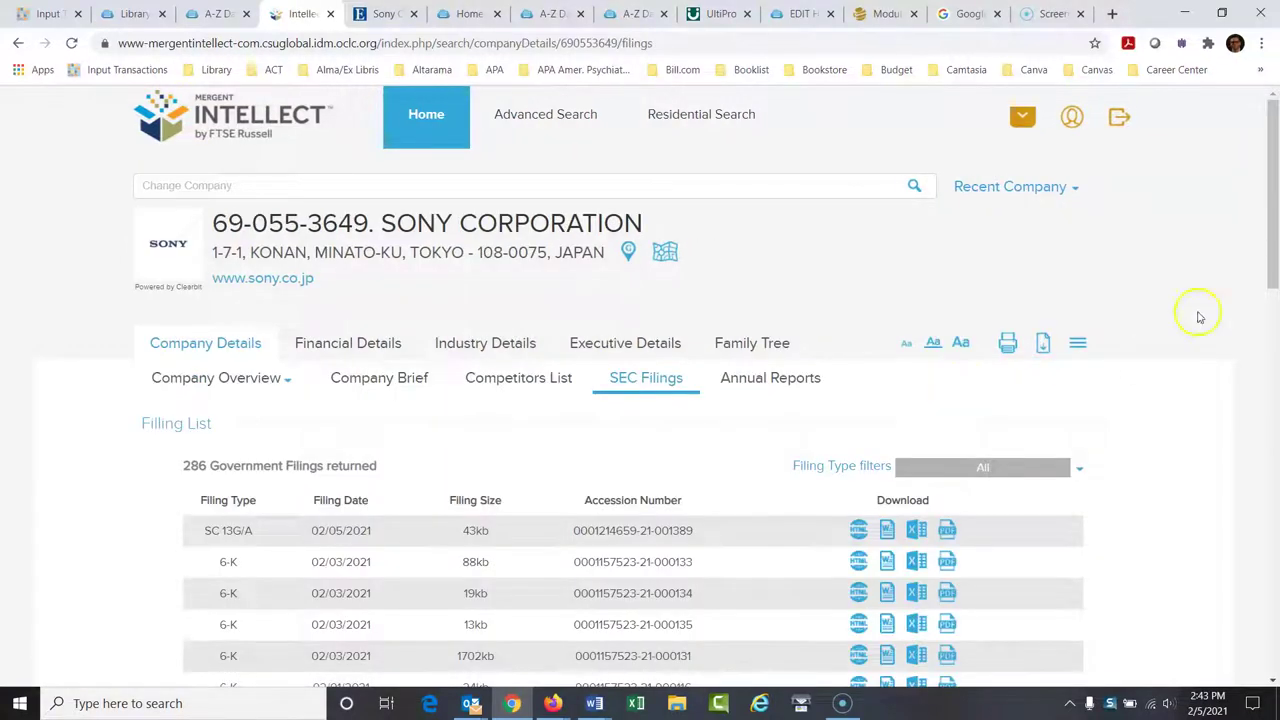
left_click_drag(1272, 212, 1276, 296)
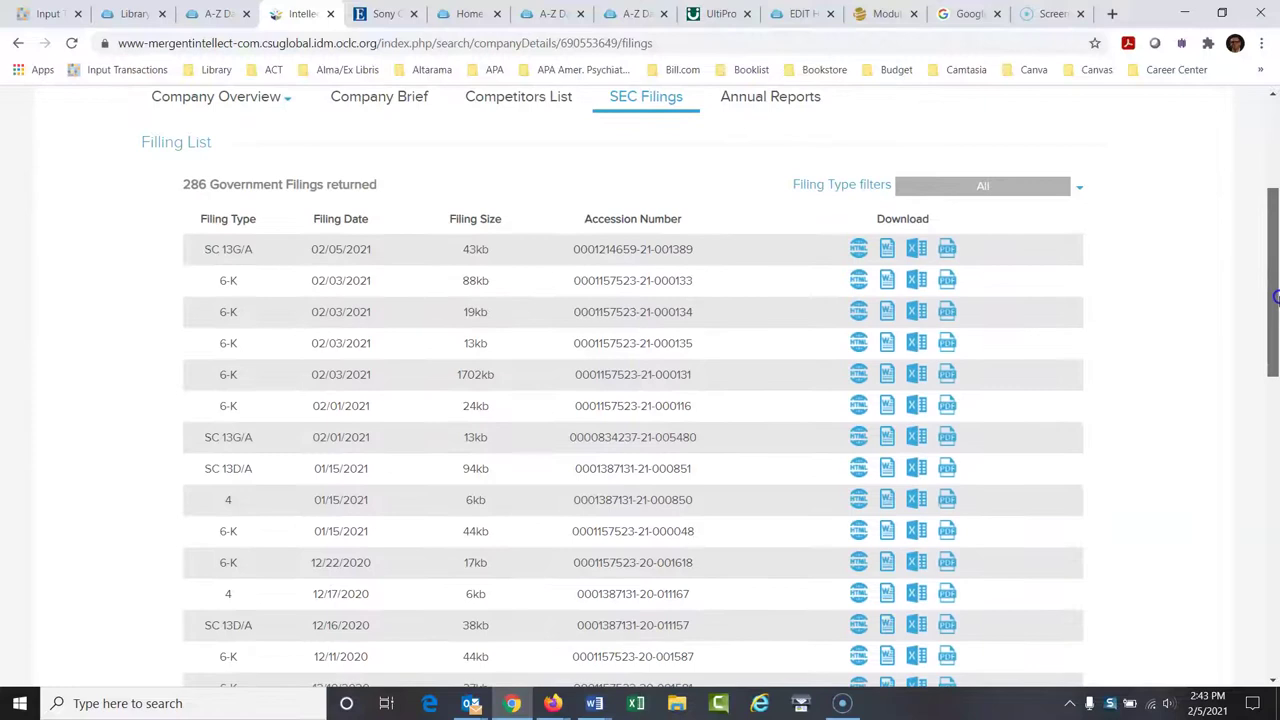
scroll(1100, 300, "up", 2)
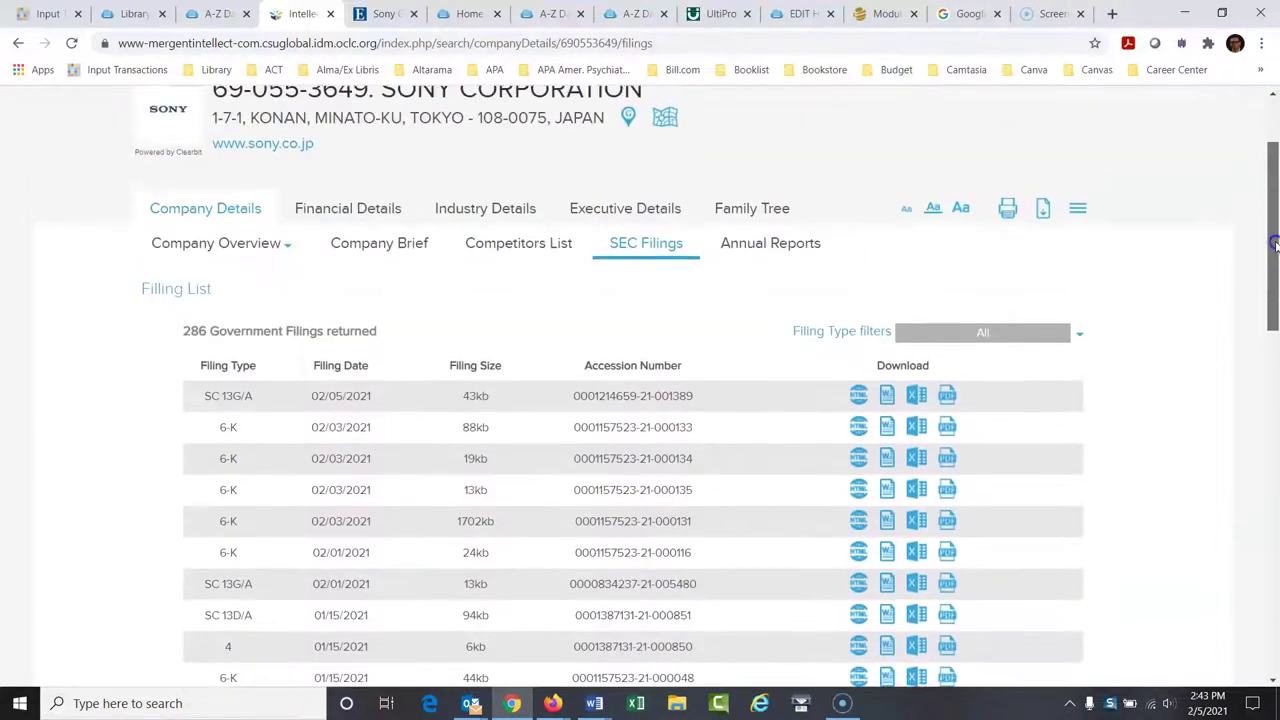
left_click(763, 314)
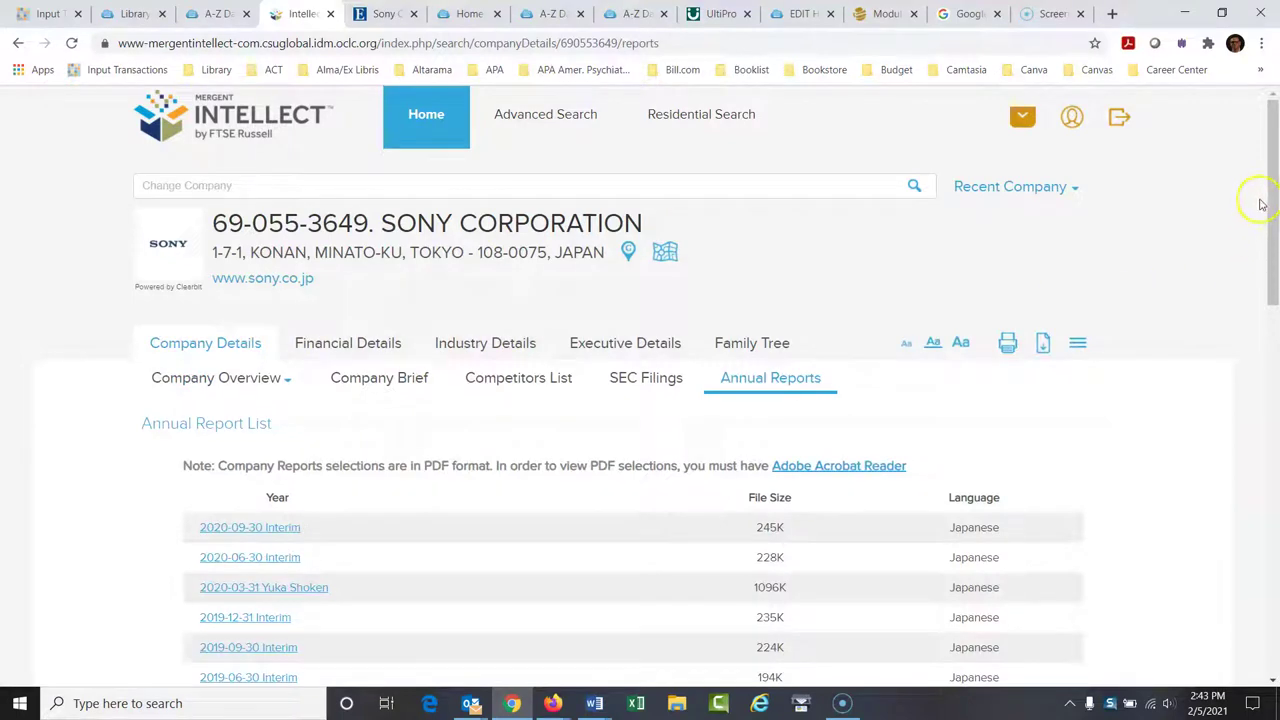
left_click_drag(1272, 180, 1275, 249)
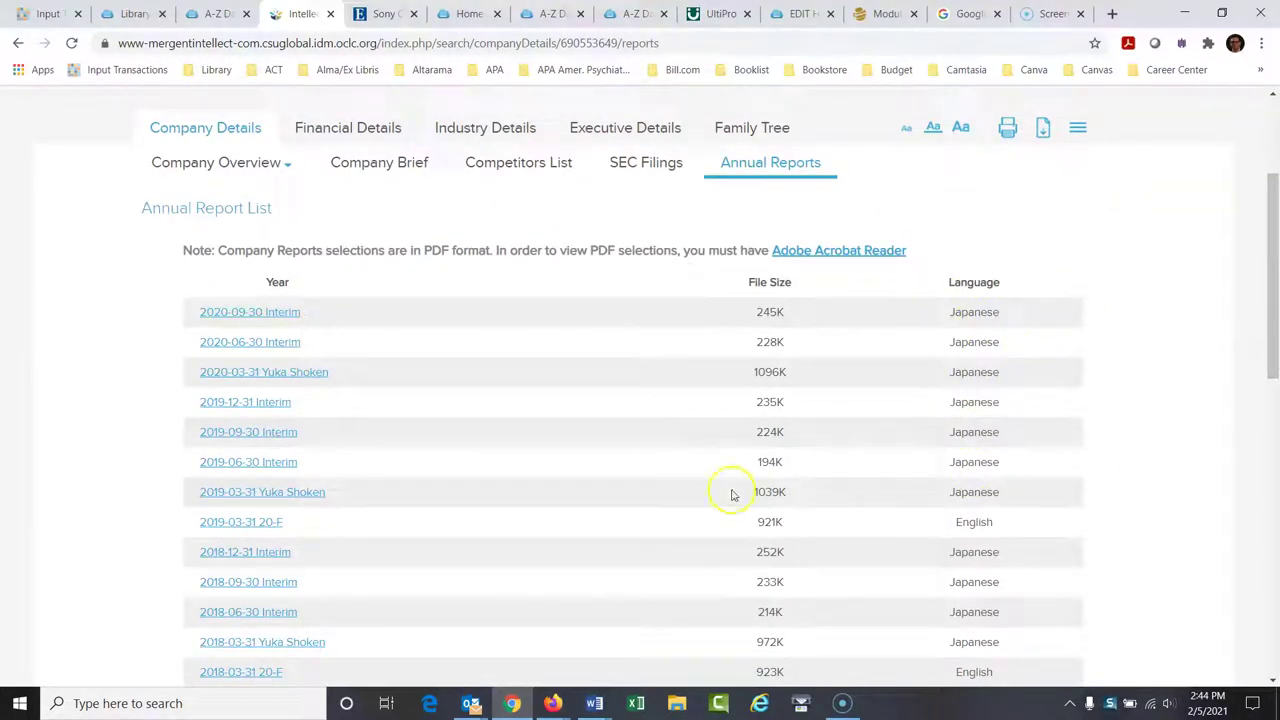
Step: Bring Word's Document2 forward and place the cursor after the Mergent Intellect heading
mouse_move(595, 703)
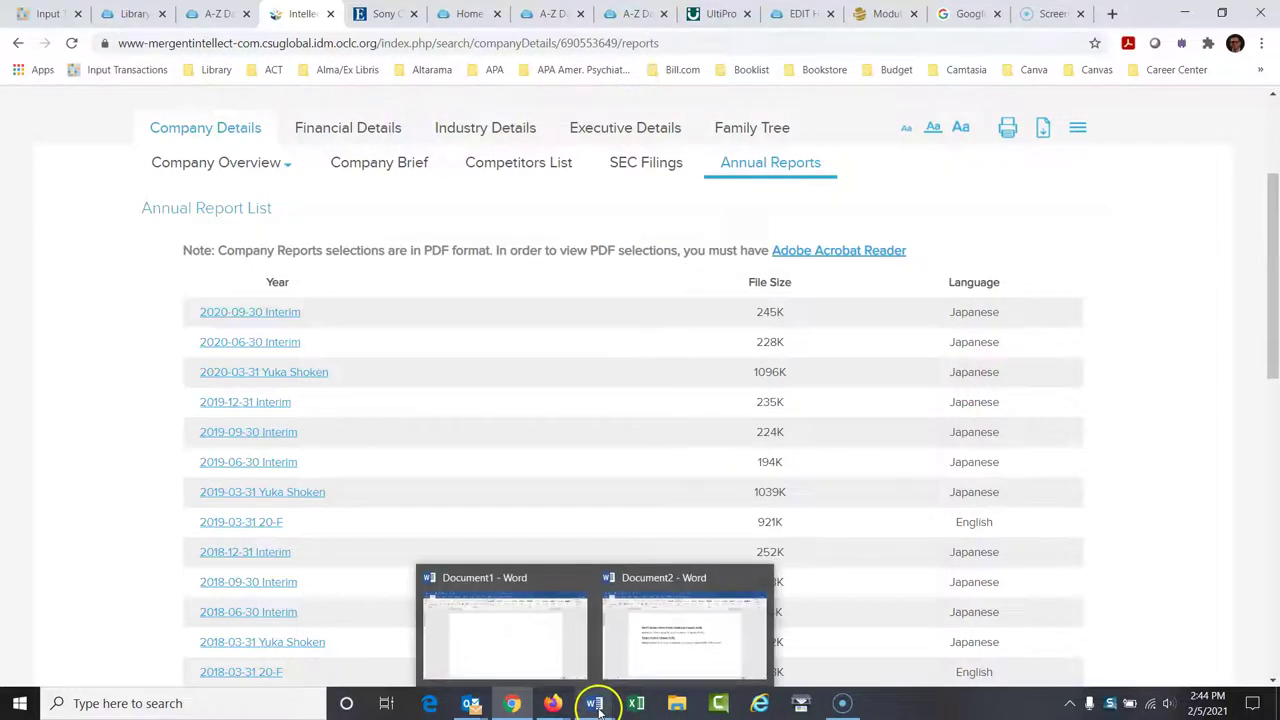
left_click(645, 590)
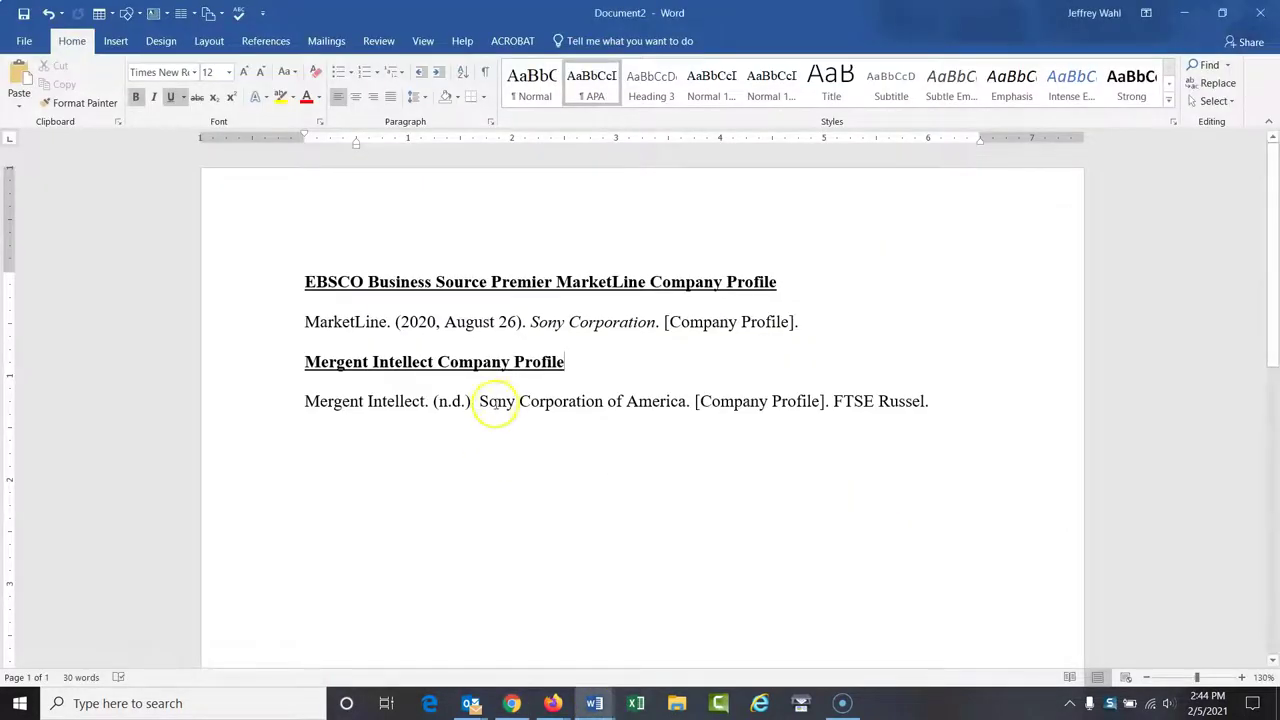
left_click(578, 366)
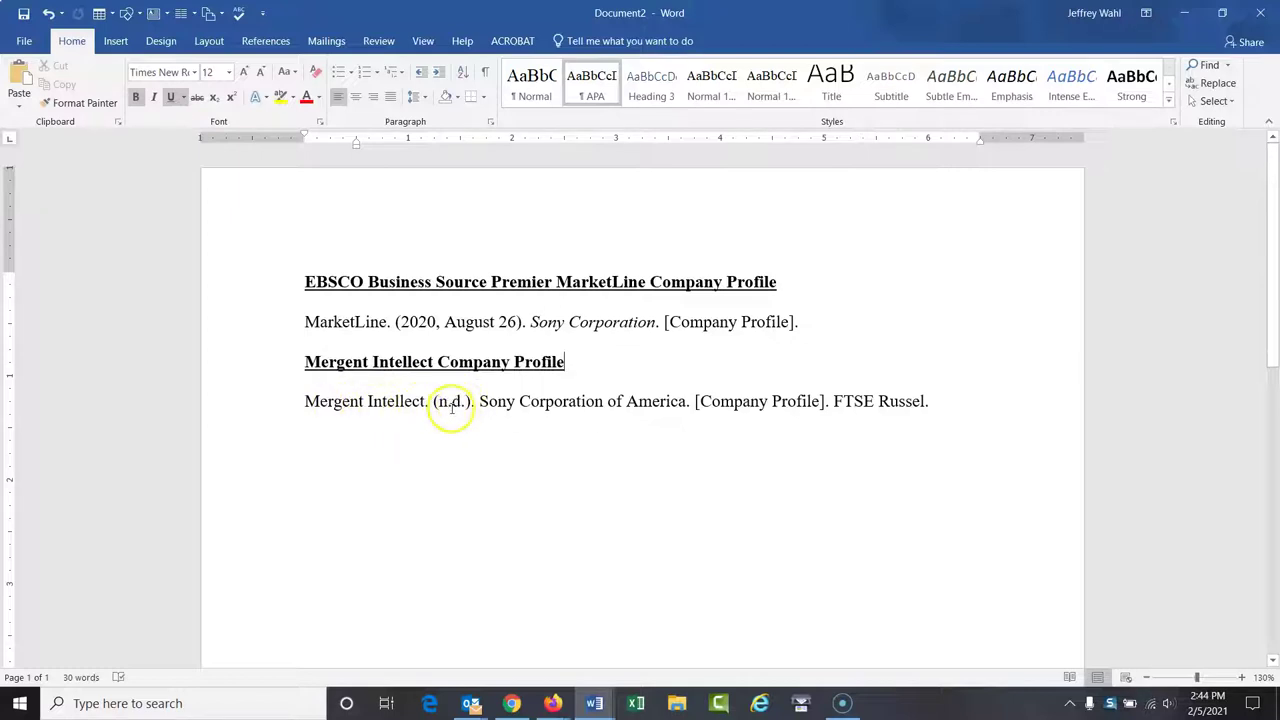
Step: Back in Mergent Intellect, reopen Sony Corporation's Company Details and scroll to the News Event headlines
left_click(511, 703)
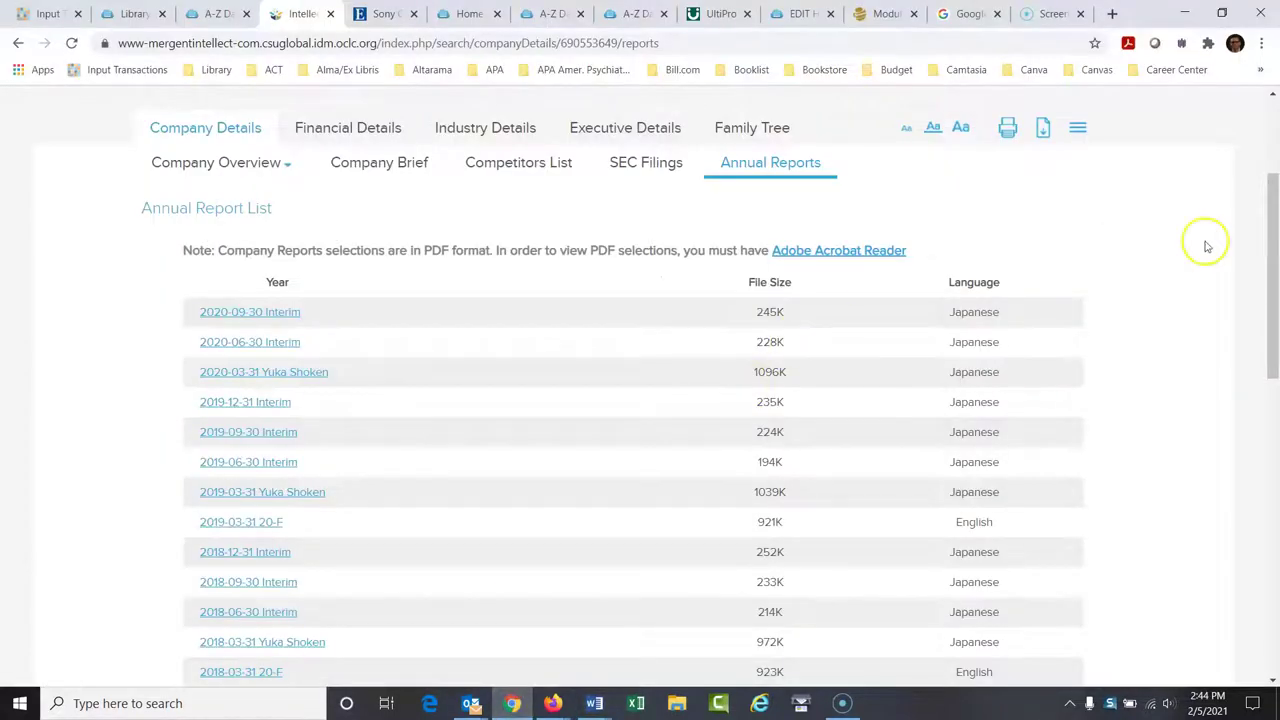
left_click_drag(1274, 234, 1274, 150)
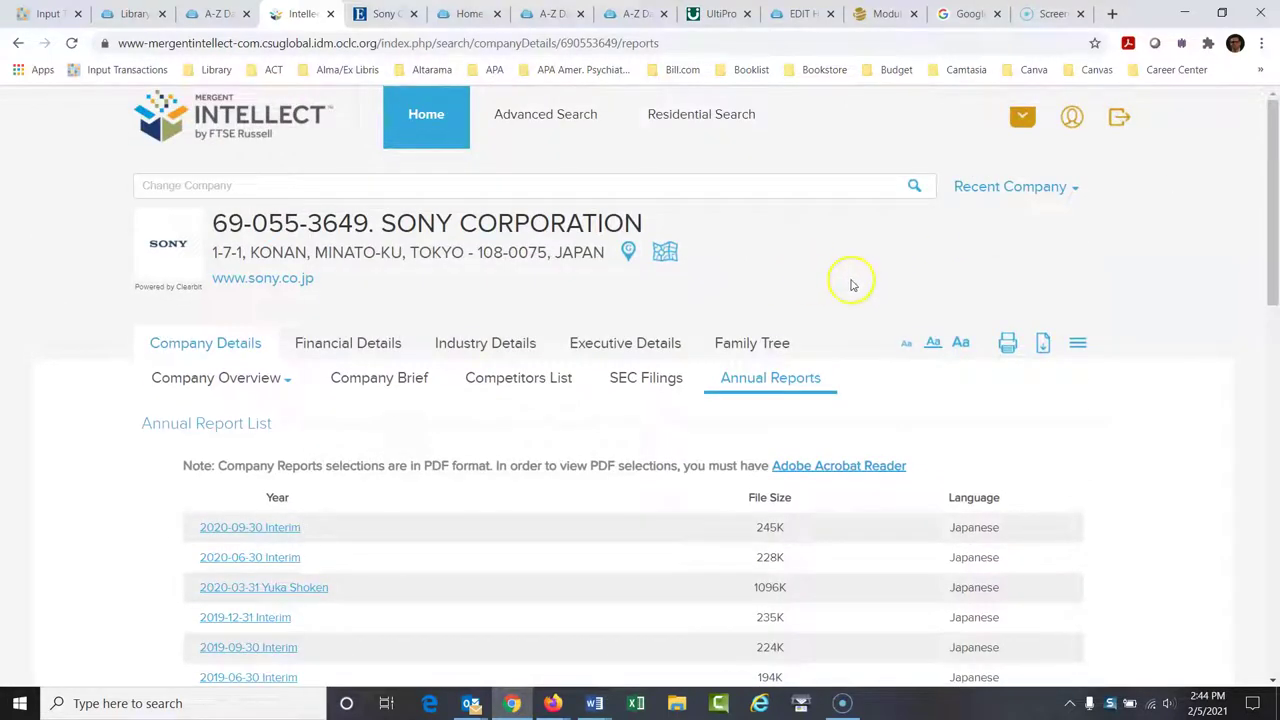
left_click(234, 350)
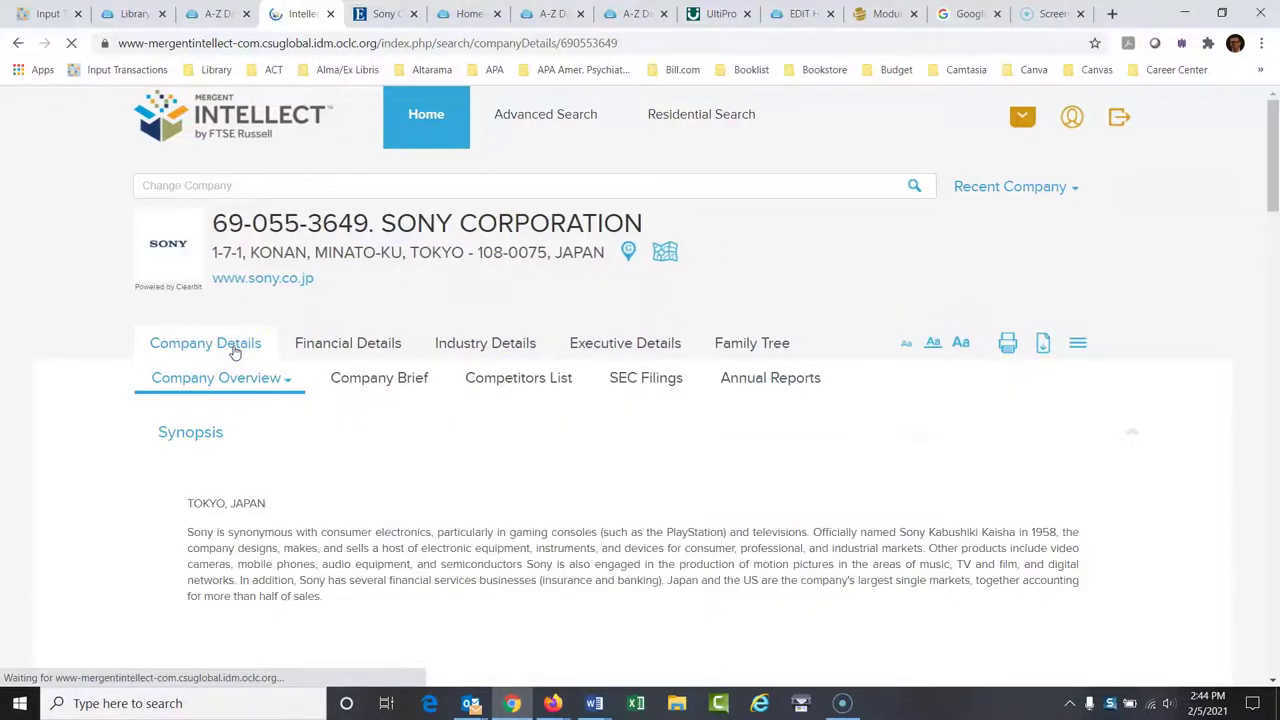
scroll(1270, 175, "down", 4)
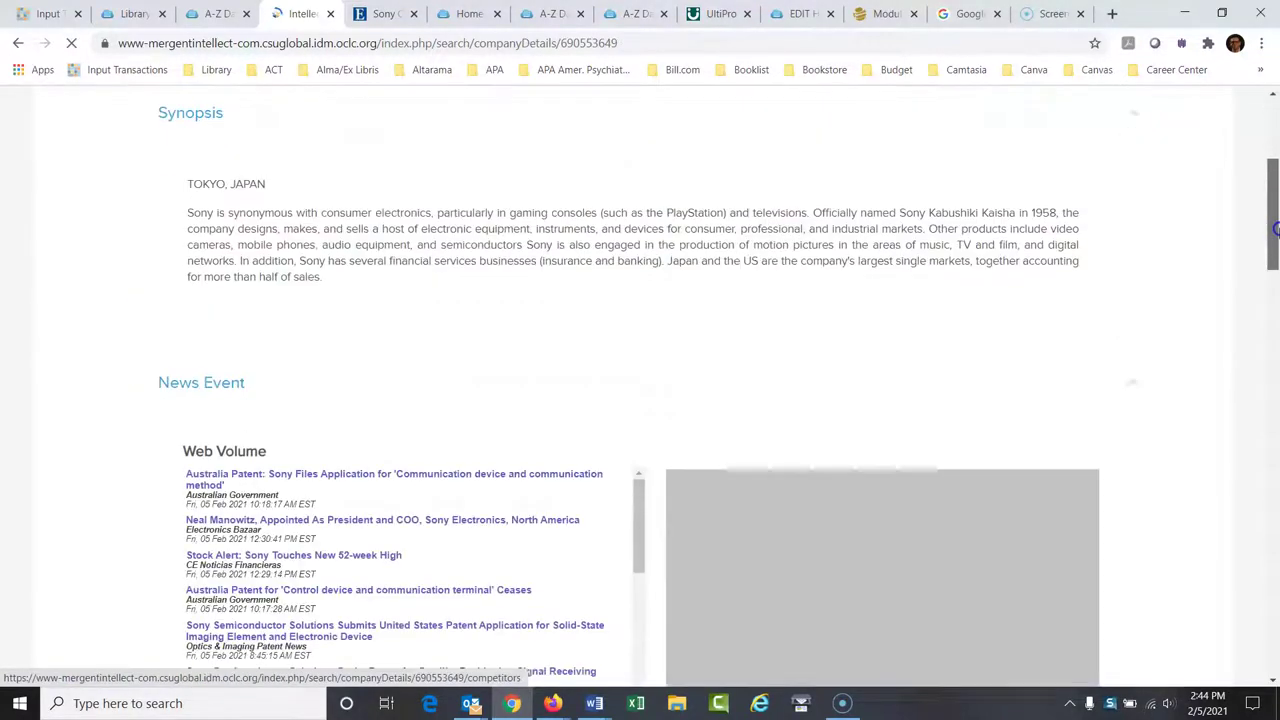
Step: In Document2's Mergent reference, delete 'of America' and italicize the title 'Sony Corporation'
scroll(1273, 155, "up", 4)
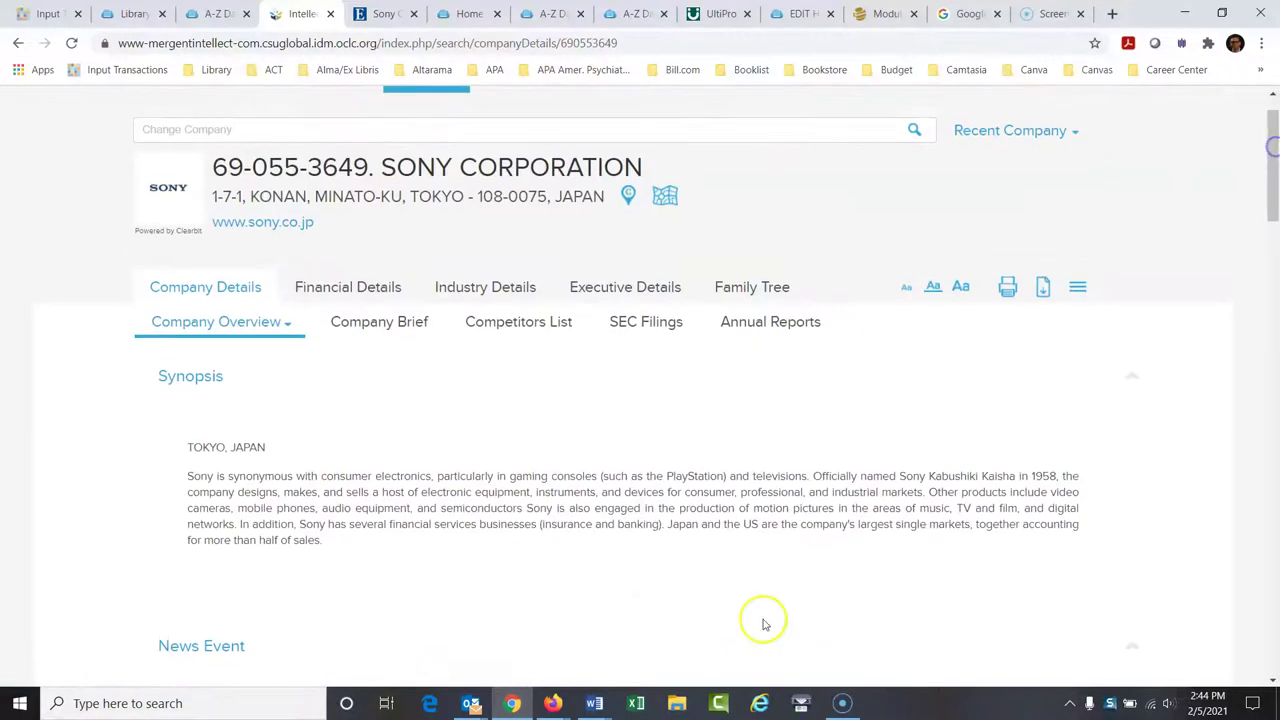
mouse_move(594, 703)
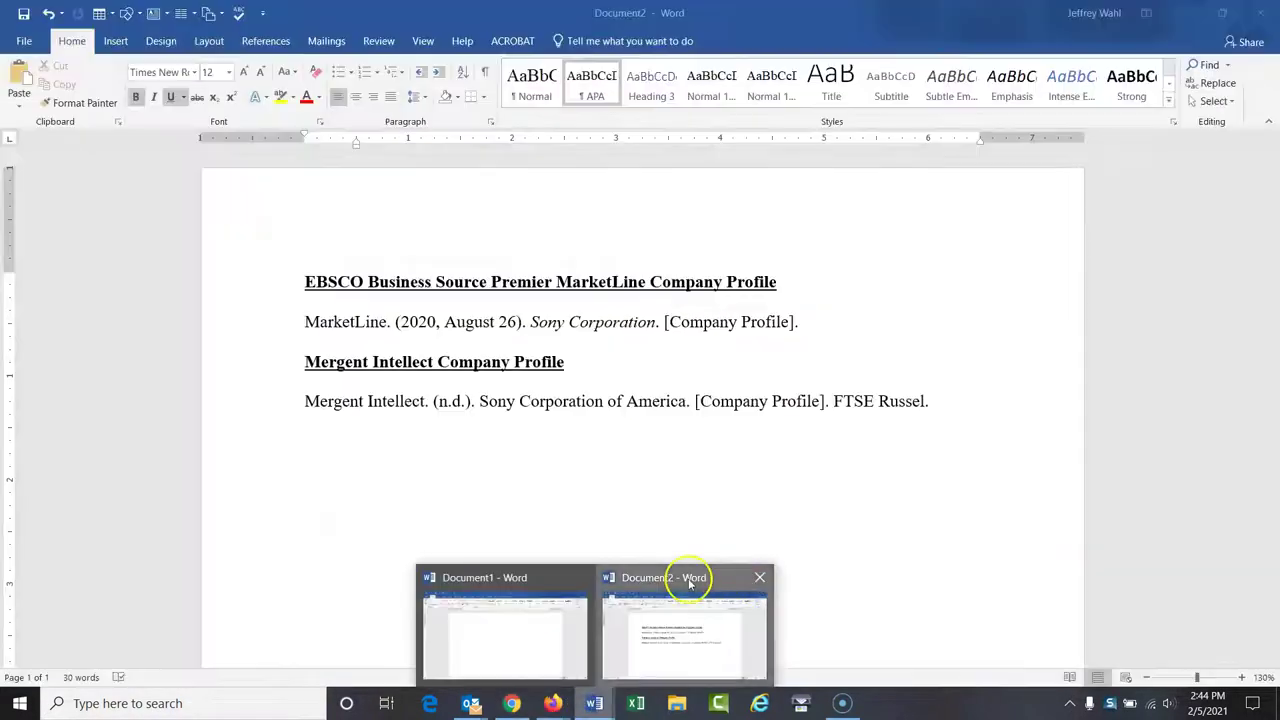
left_click(686, 578)
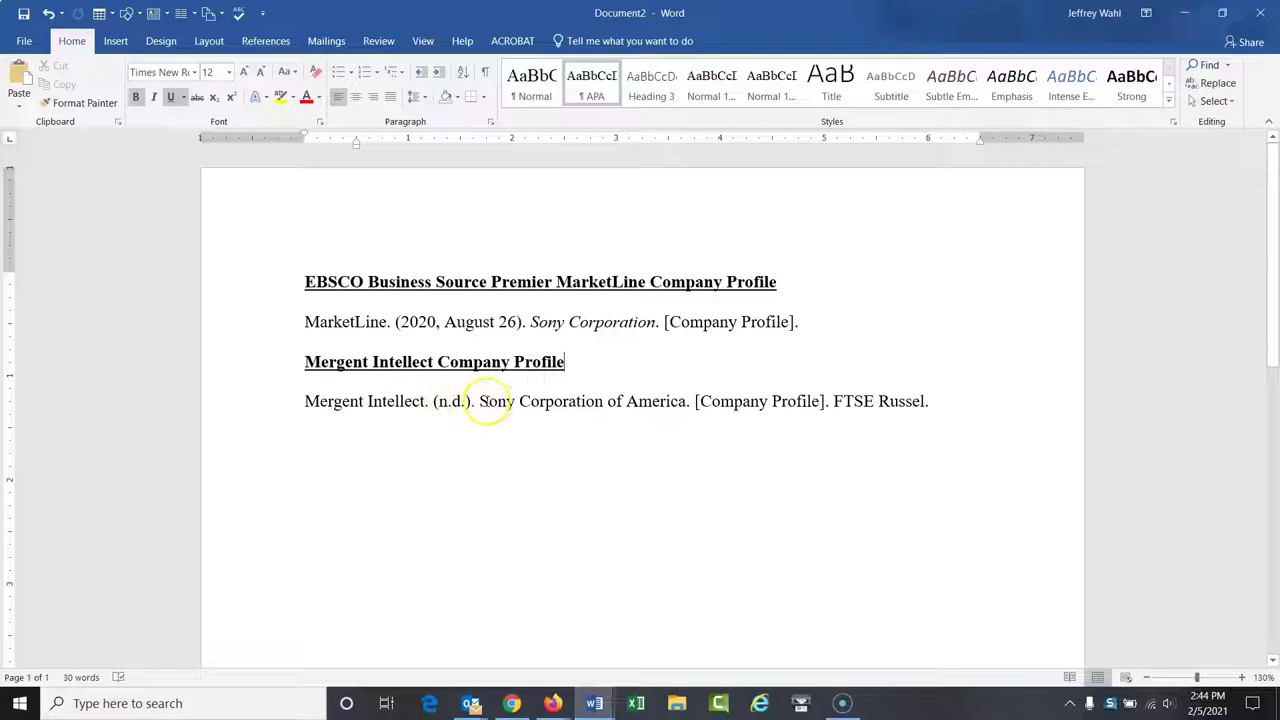
left_click(606, 405)
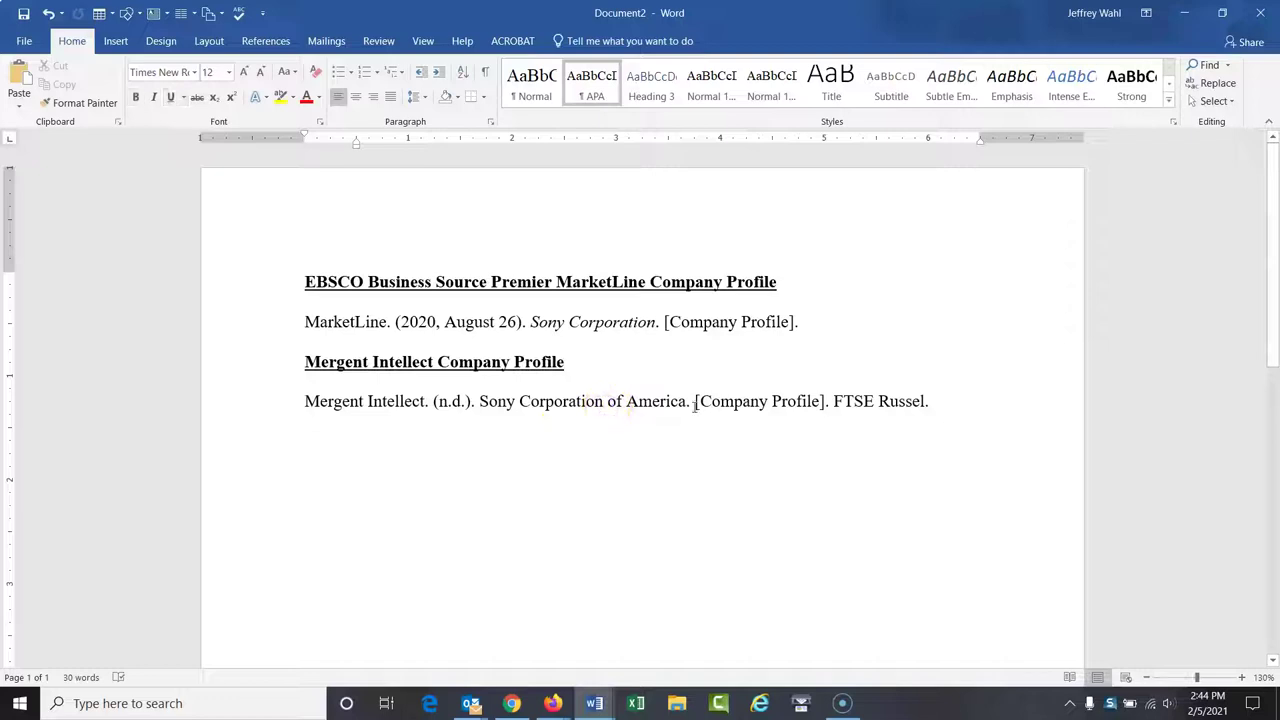
key("Delete")
key("Delete")
key("Delete")
key("Delete")
key("Delete")
key("Delete")
key("Delete")
key("Delete")
key("Delete")
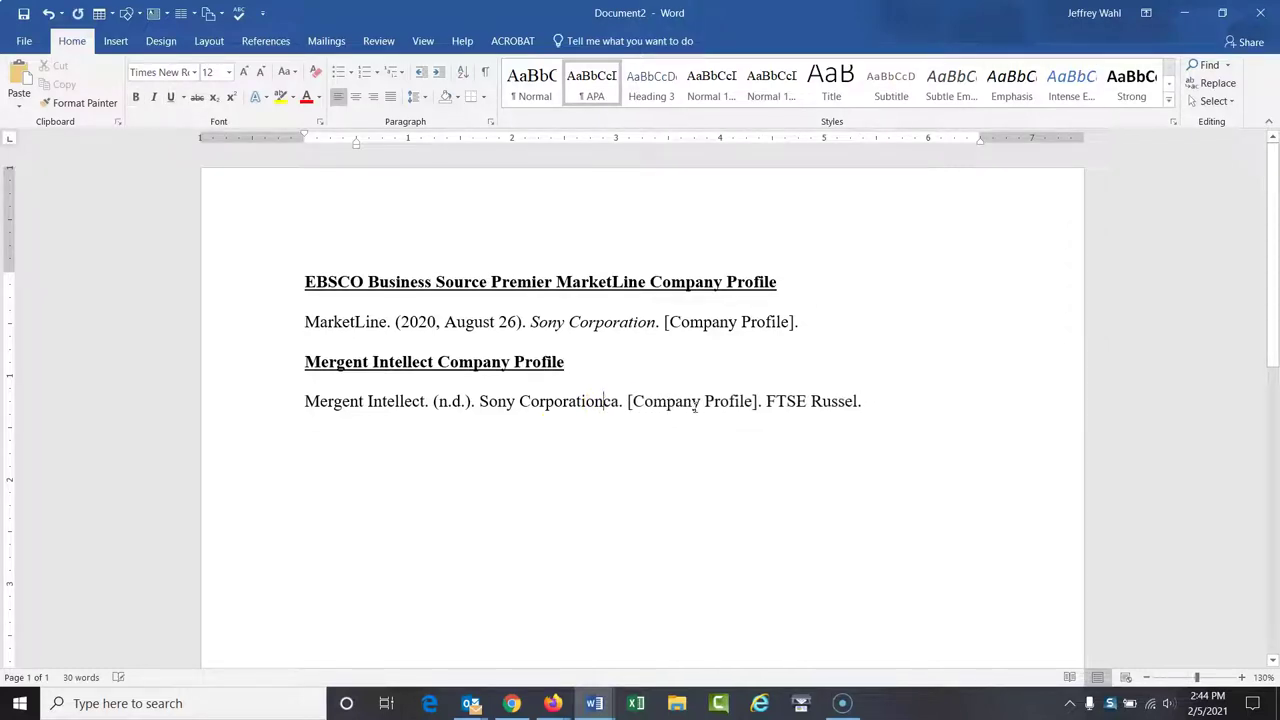
key("Delete")
key("Delete")
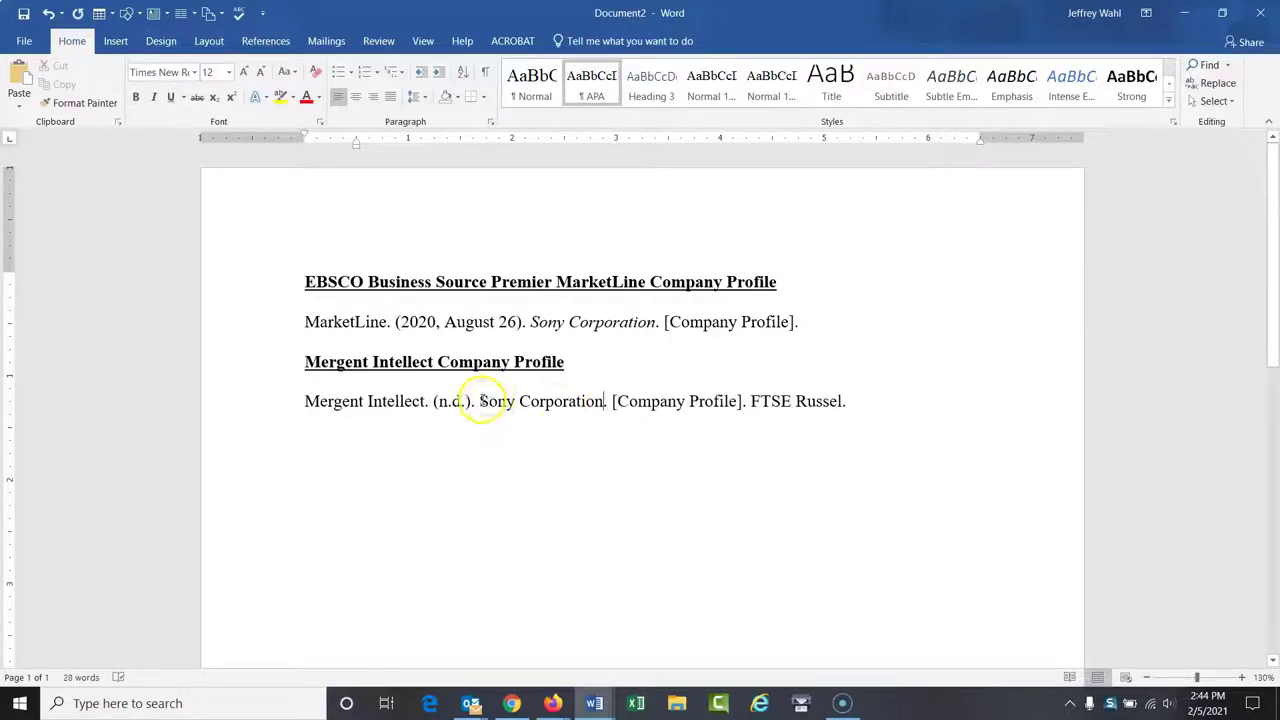
left_click_drag(480, 401, 584, 405)
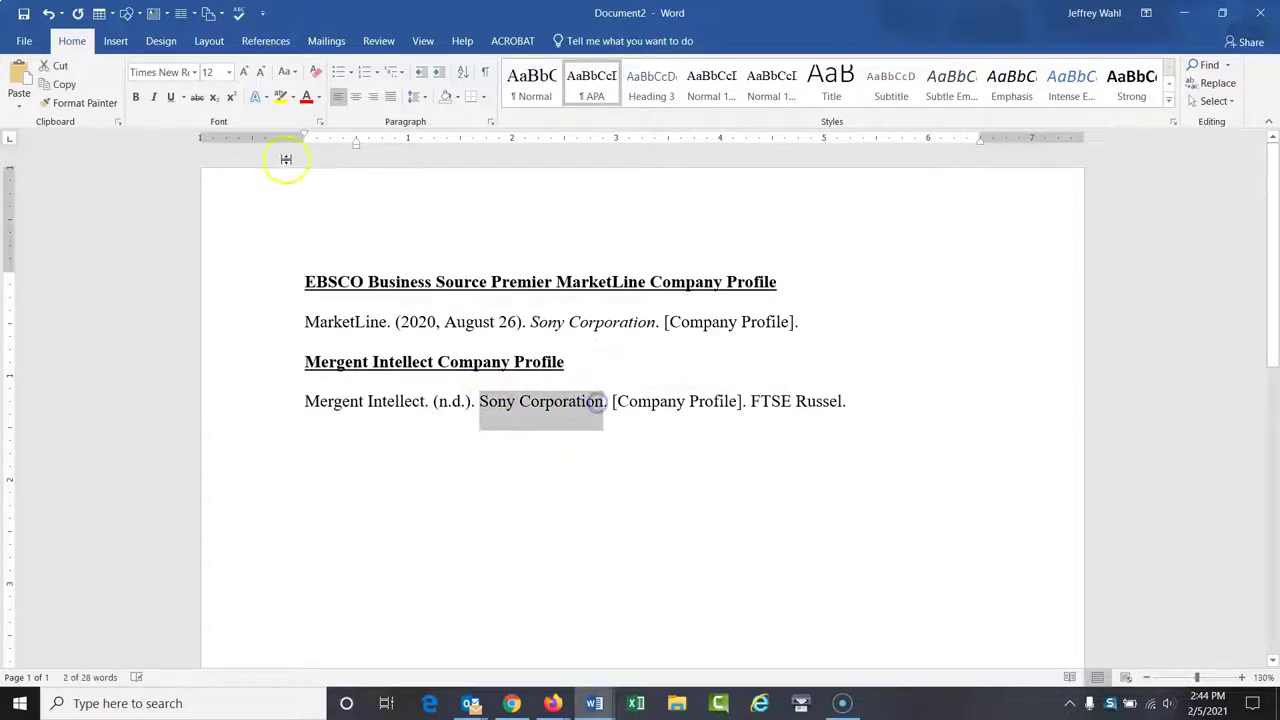
left_click(153, 96)
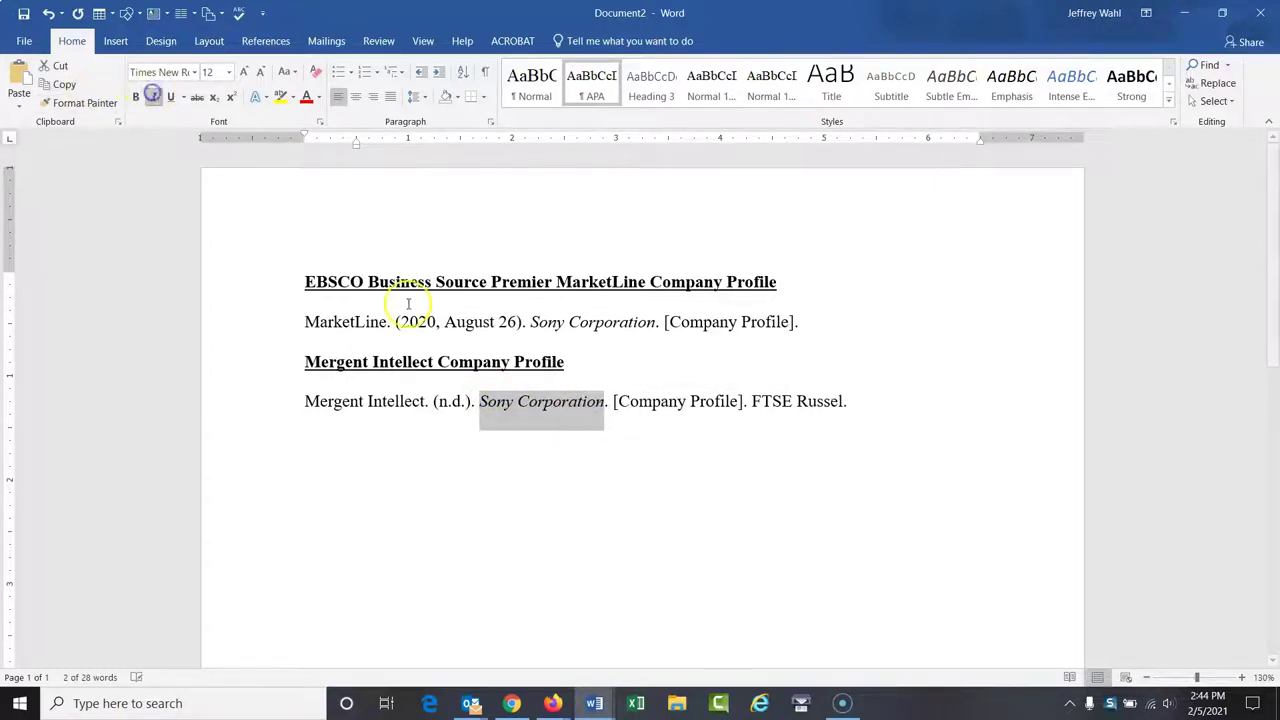
left_click(720, 488)
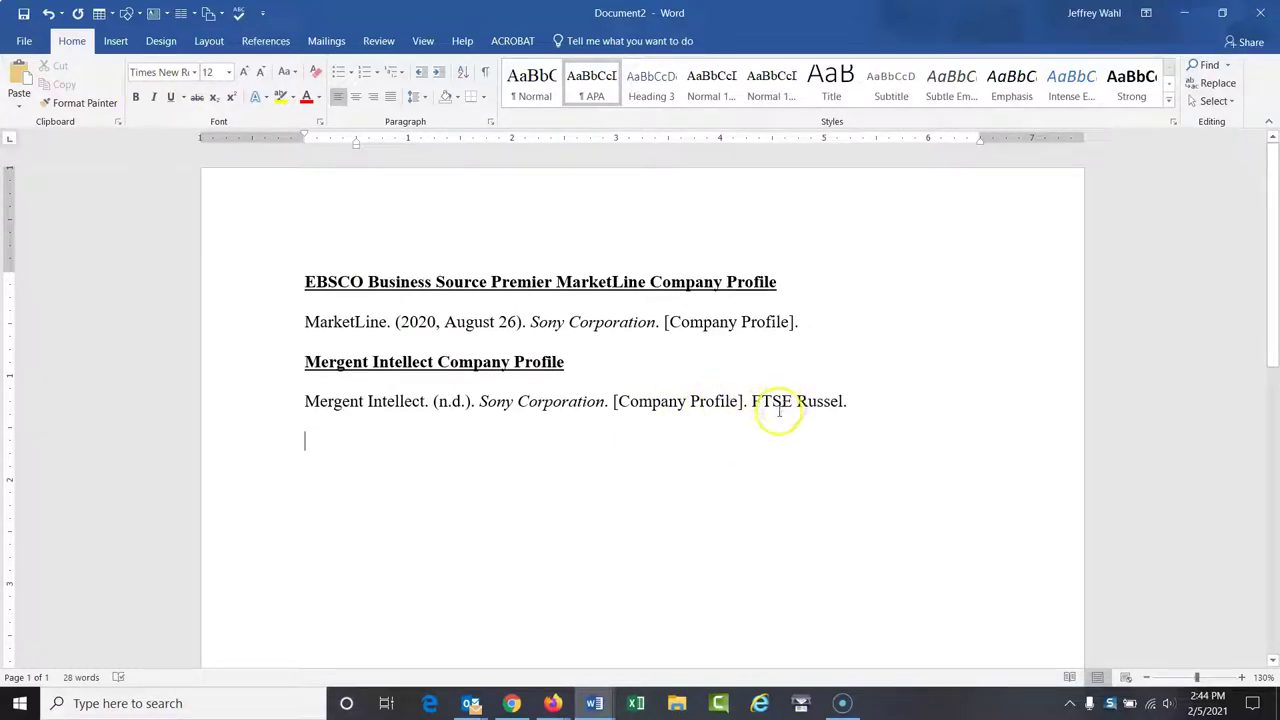
left_click(512, 705)
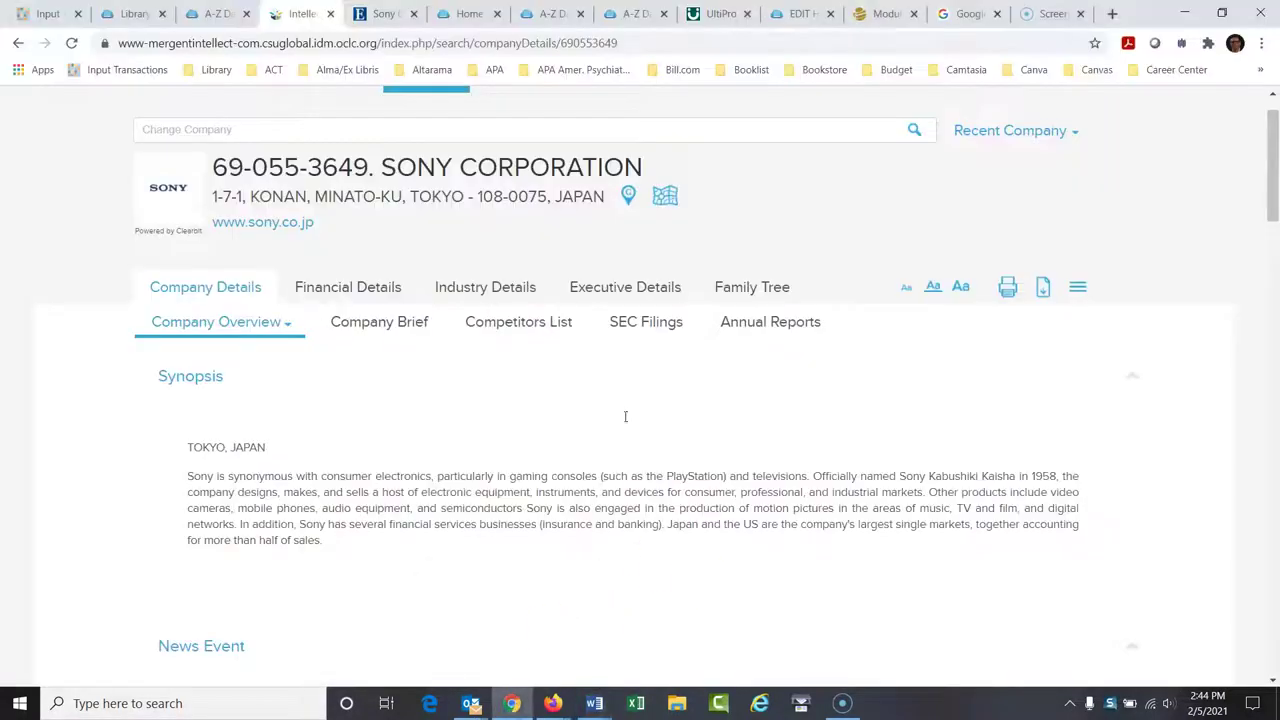
left_click_drag(1266, 186, 1275, 115)
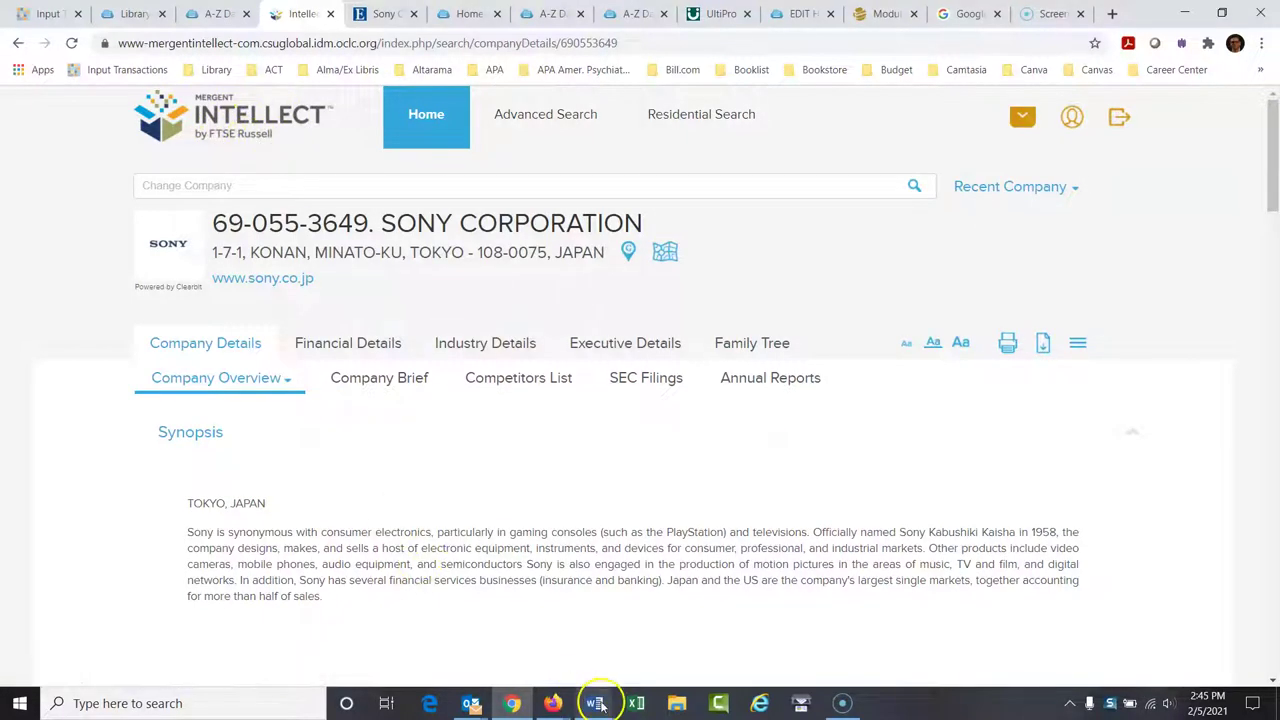
mouse_move(596, 703)
left_click(723, 506)
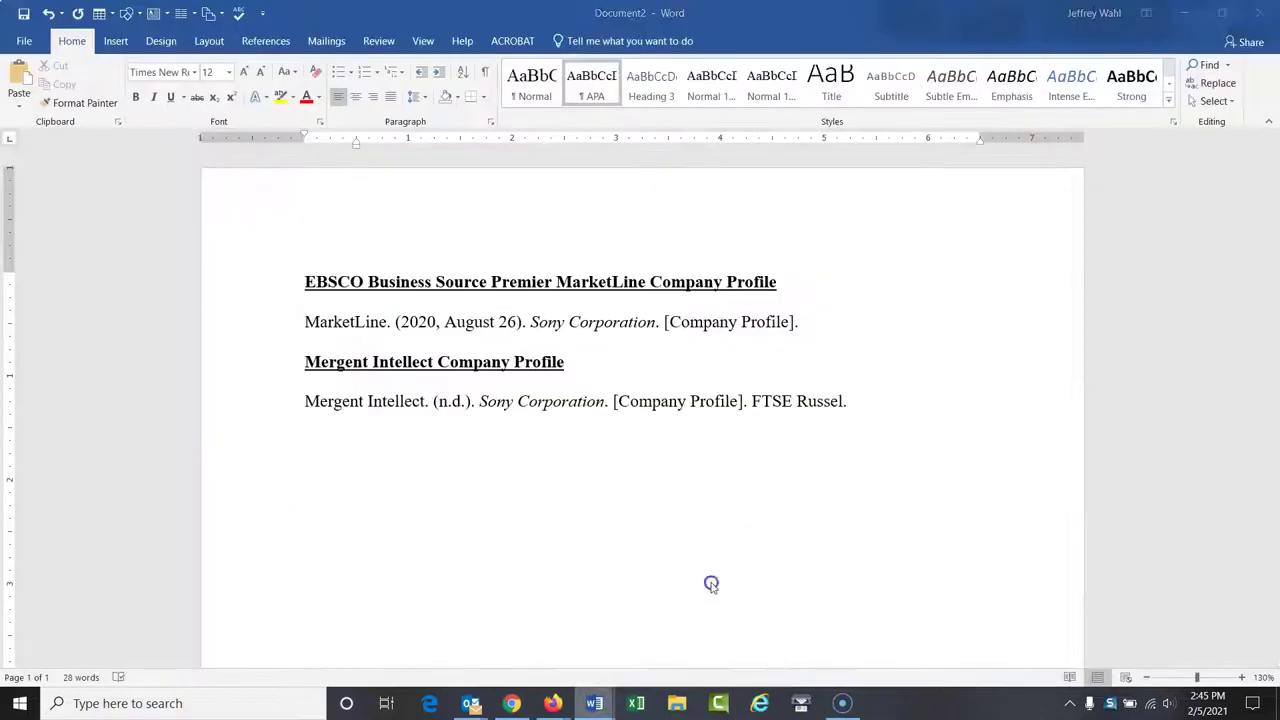
left_click(859, 403)
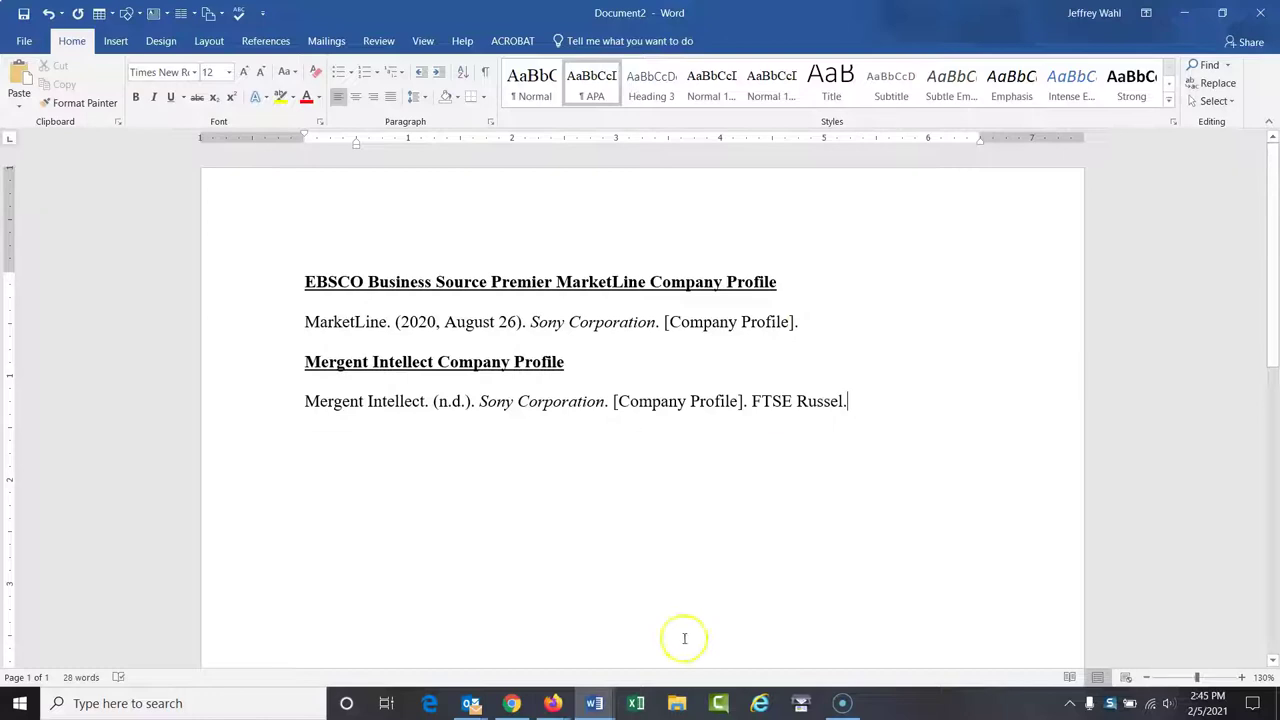
left_click(511, 703)
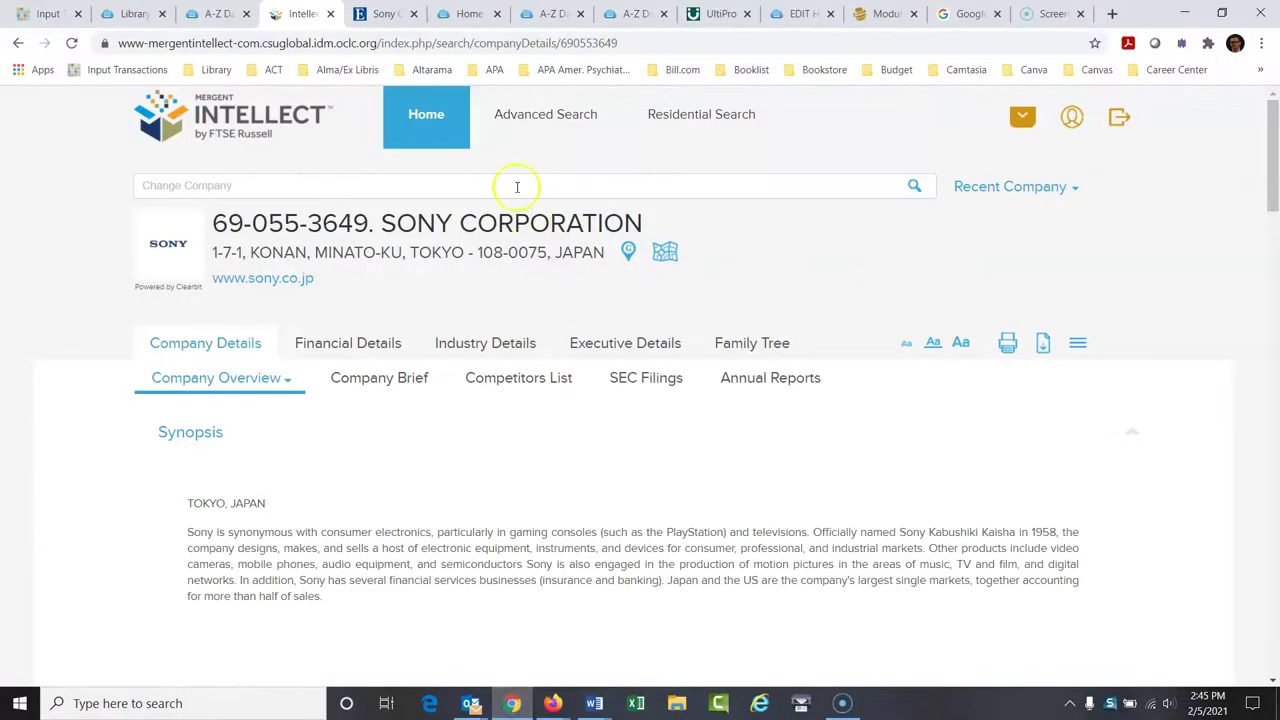
left_click(372, 15)
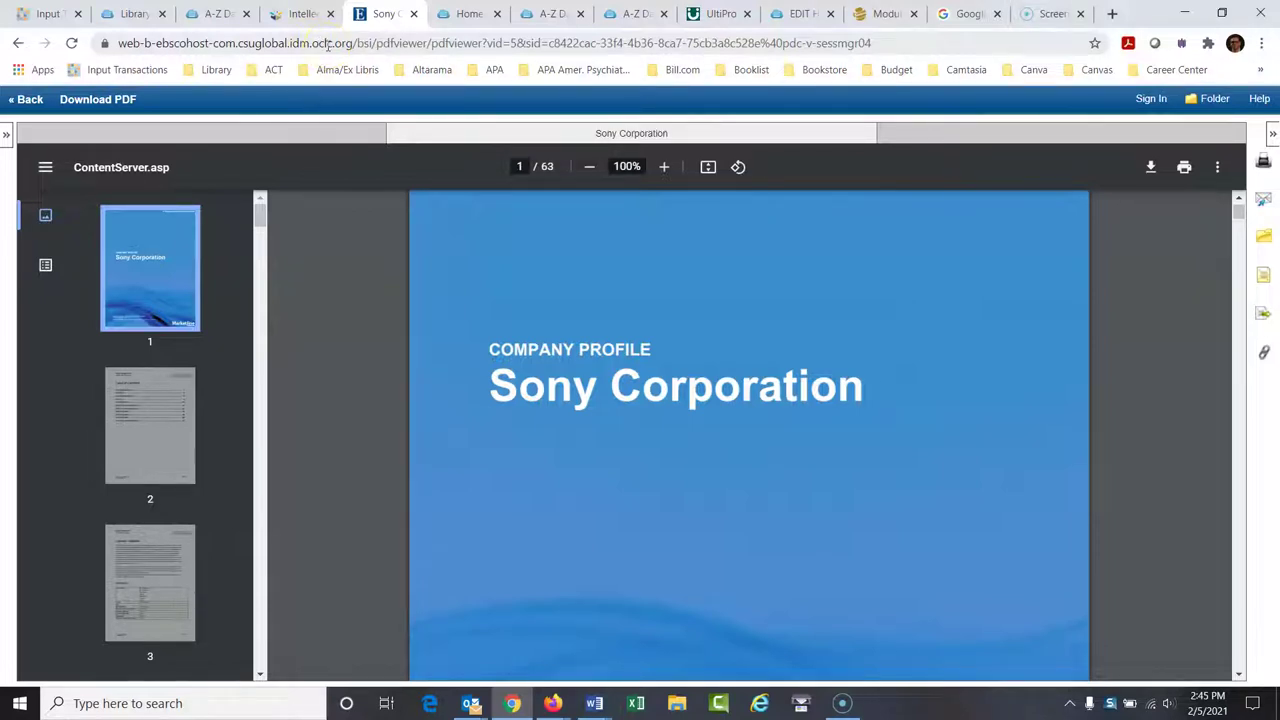
left_click(303, 13)
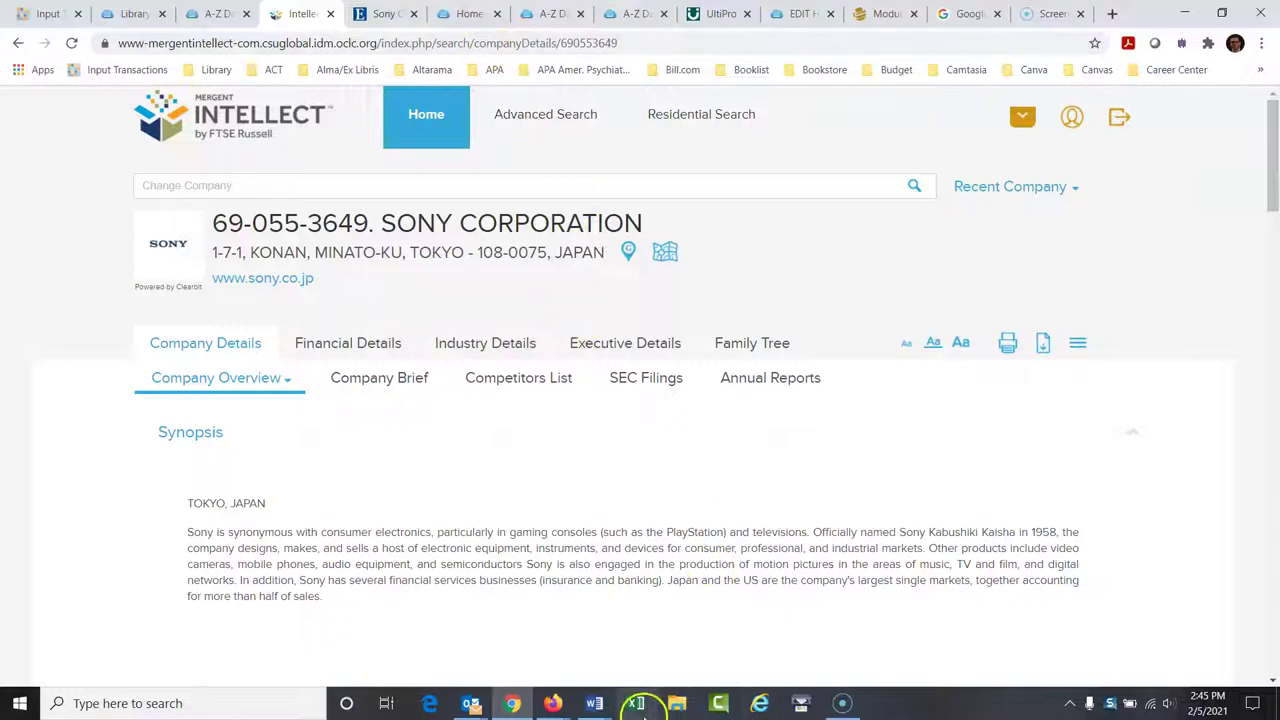
mouse_move(595, 703)
left_click(660, 580)
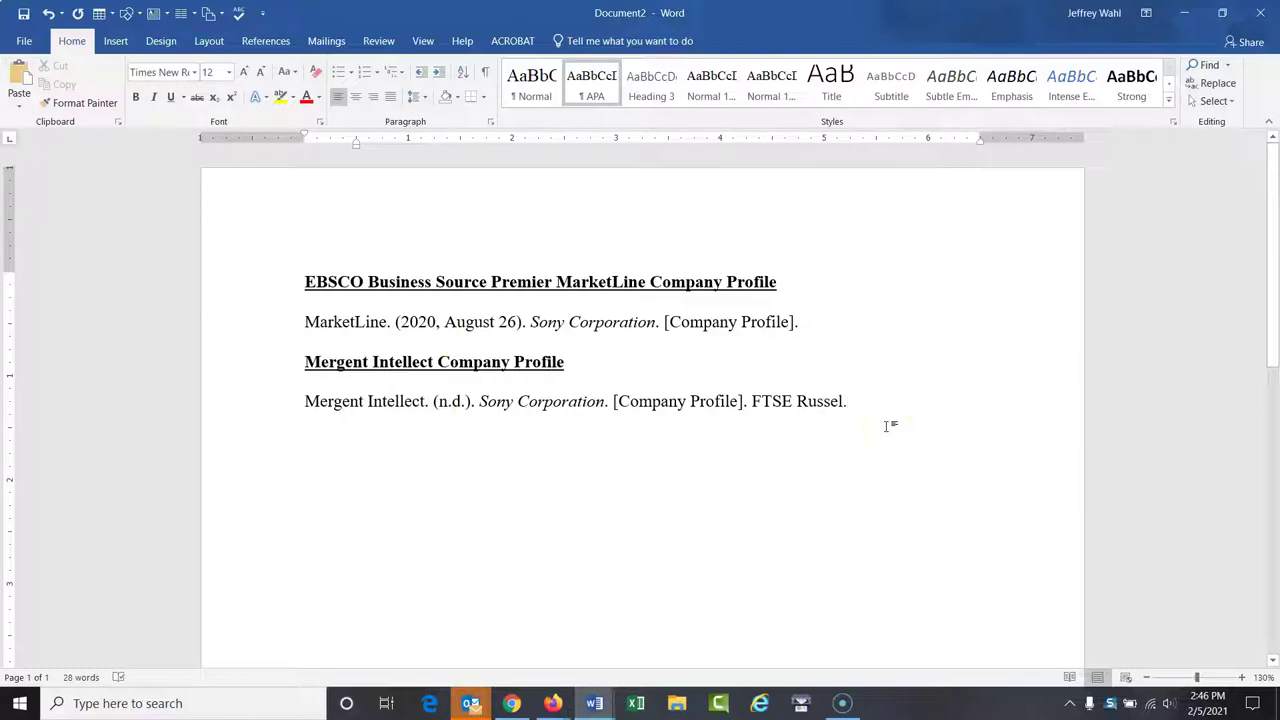
mouse_move(511, 705)
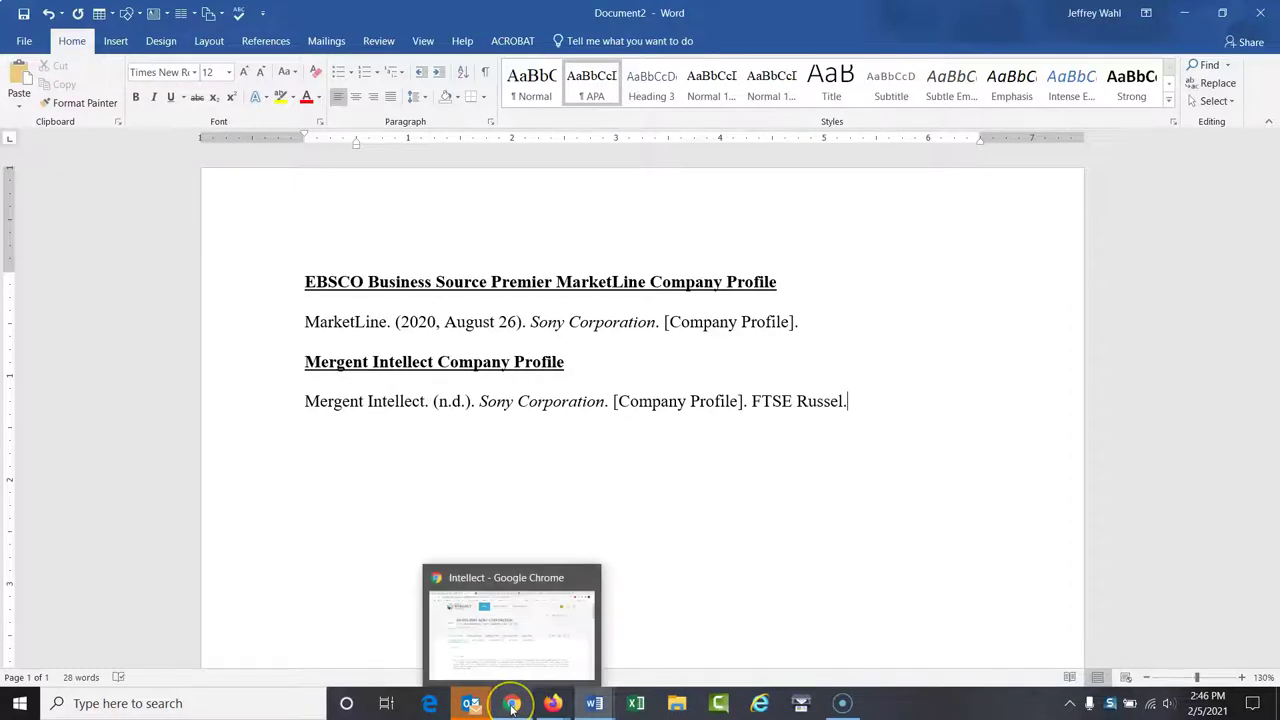
left_click(511, 705)
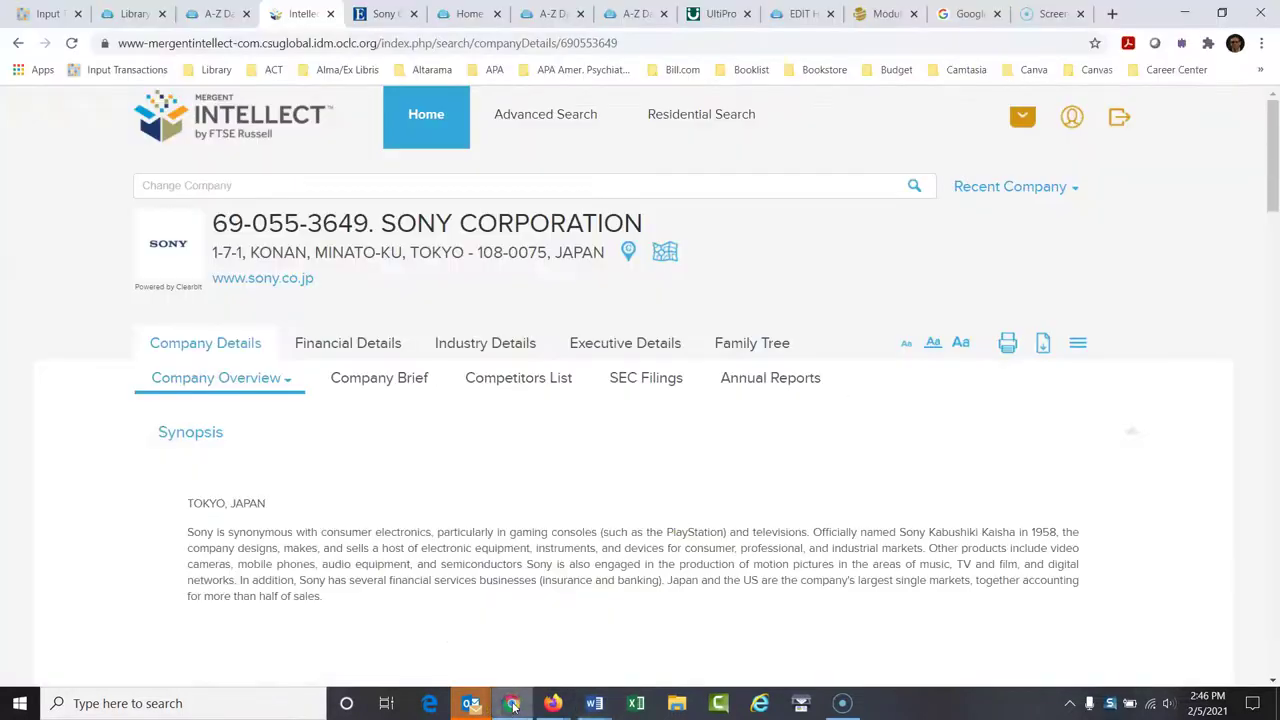
Step: Search Google for 'sony' and open Sony's official USA website
left_click(965, 18)
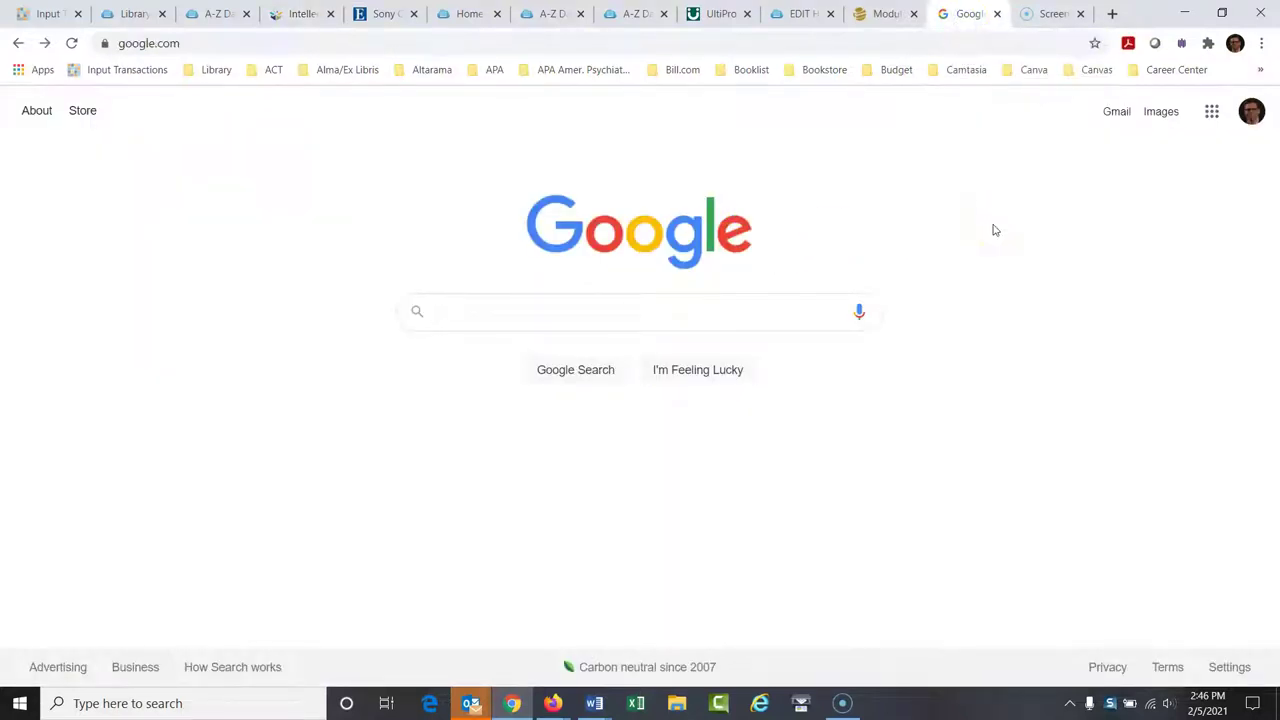
type("sony")
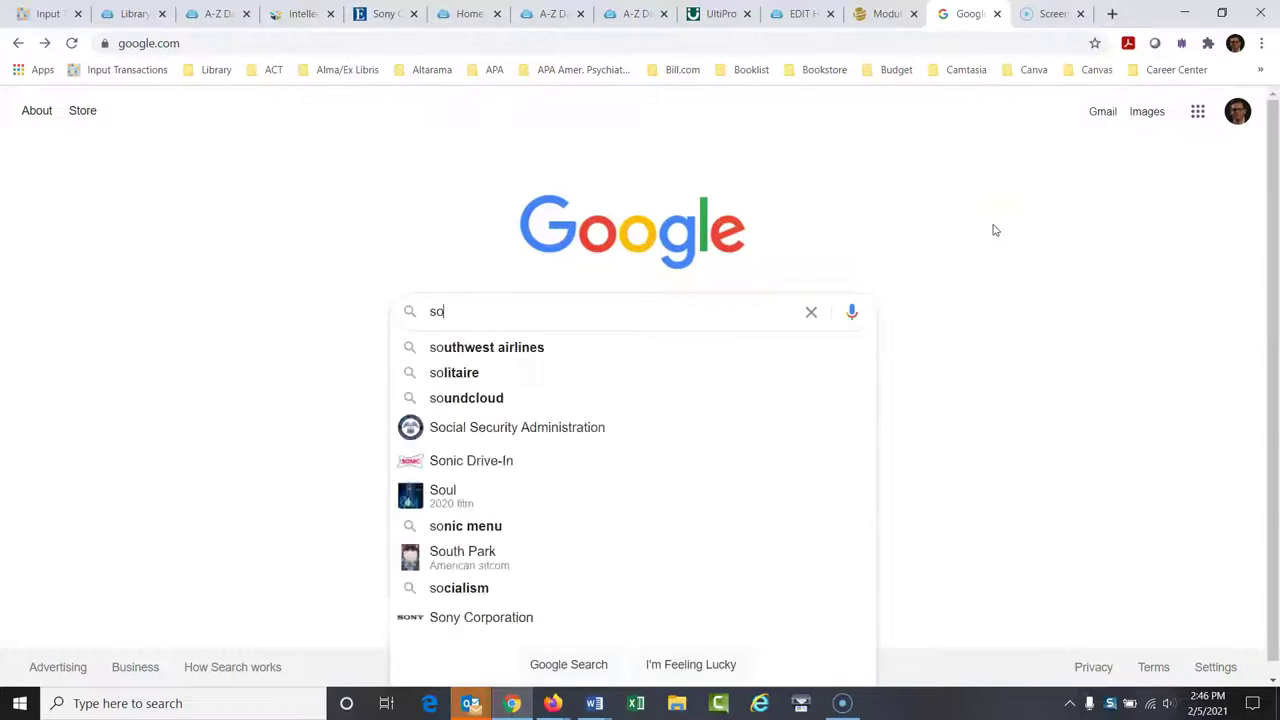
left_click(798, 240)
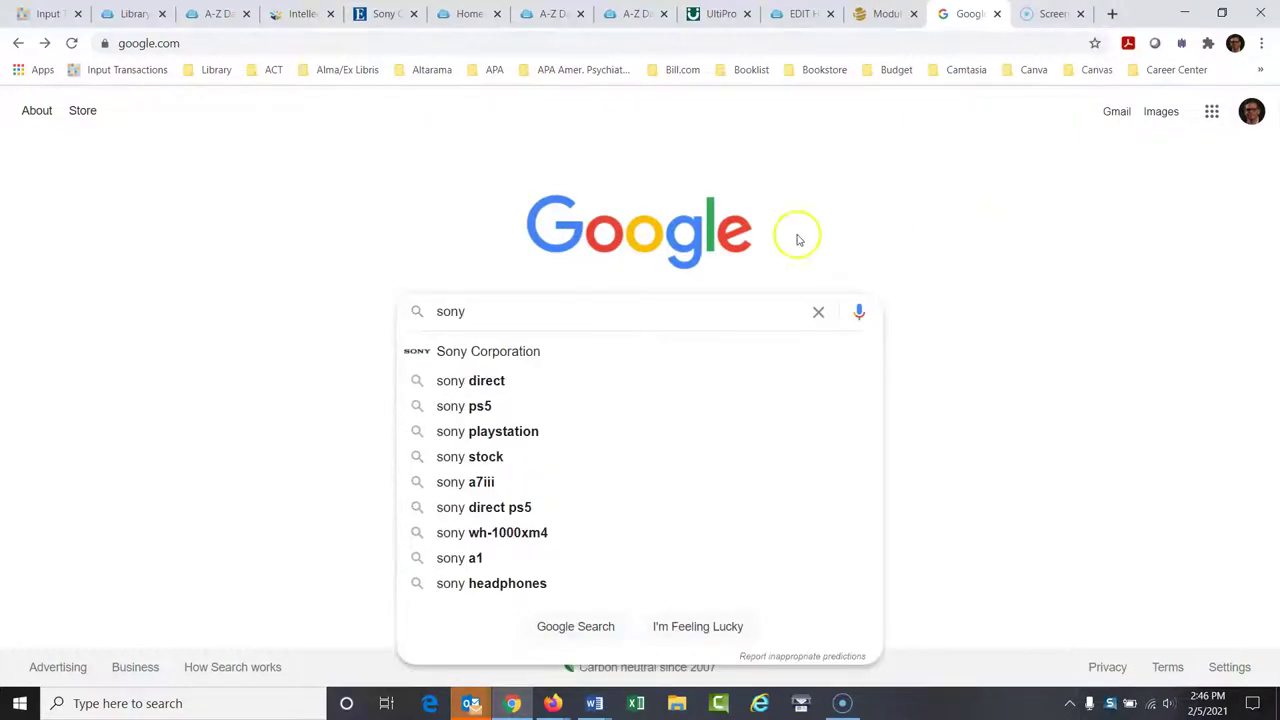
left_click(492, 350)
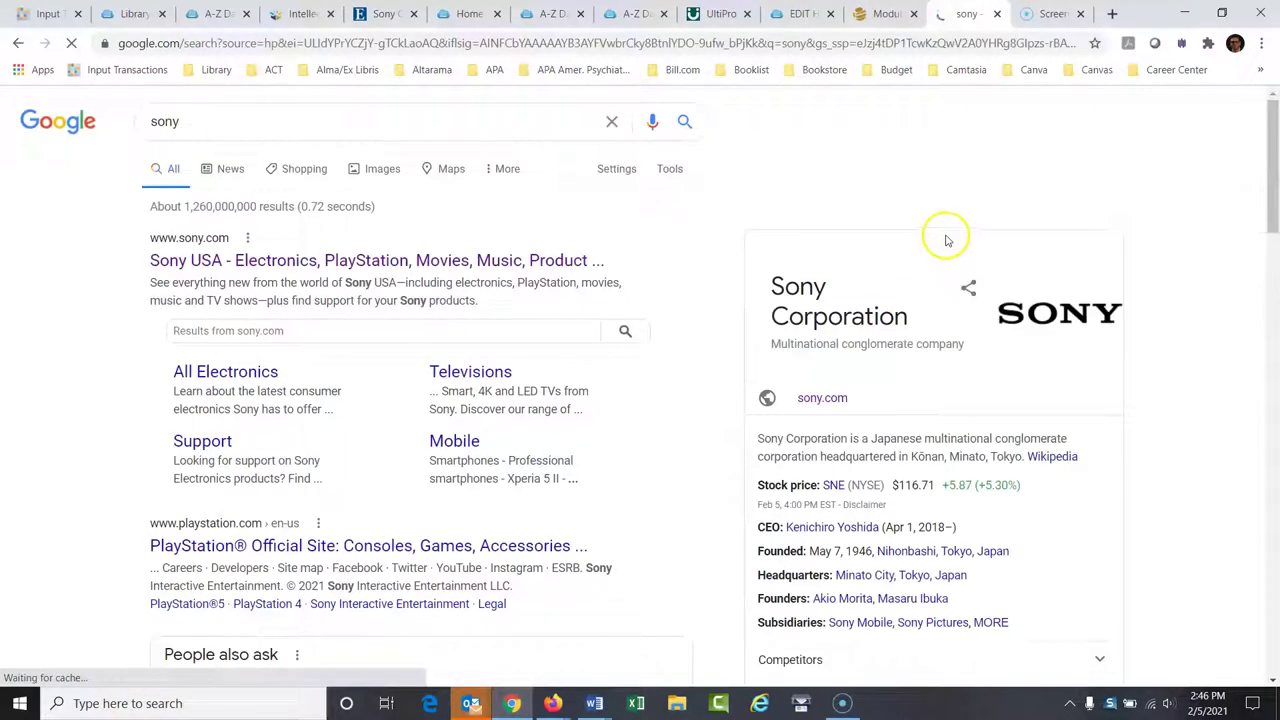
left_click(266, 263)
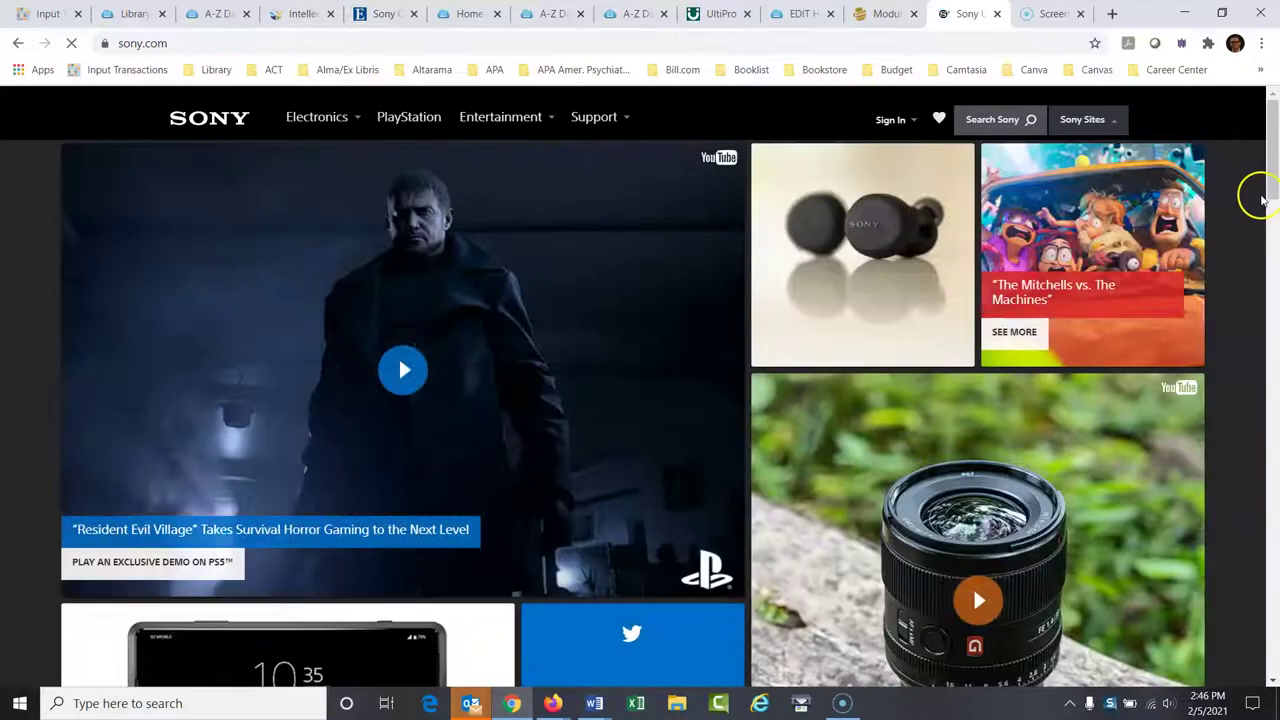
Step: Scroll to the sony.com footer and open the Press Releases page
left_click_drag(1272, 157, 1272, 157)
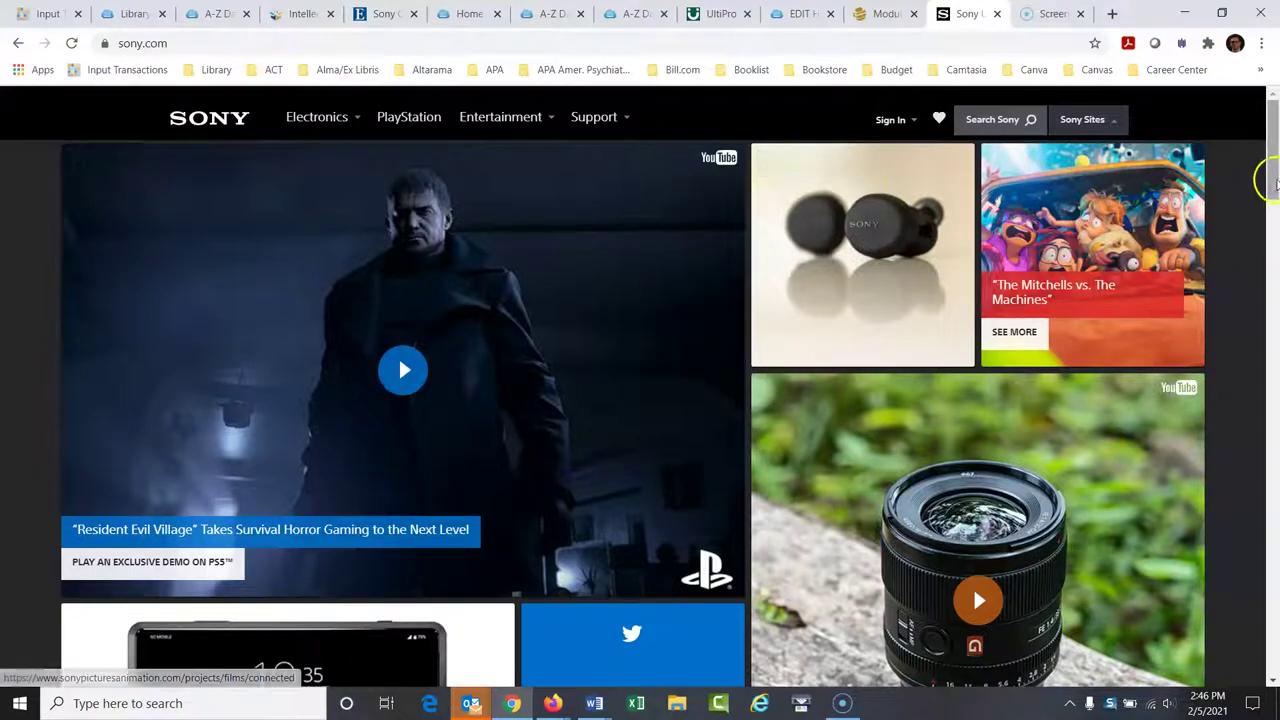
left_click_drag(1272, 180, 1273, 650)
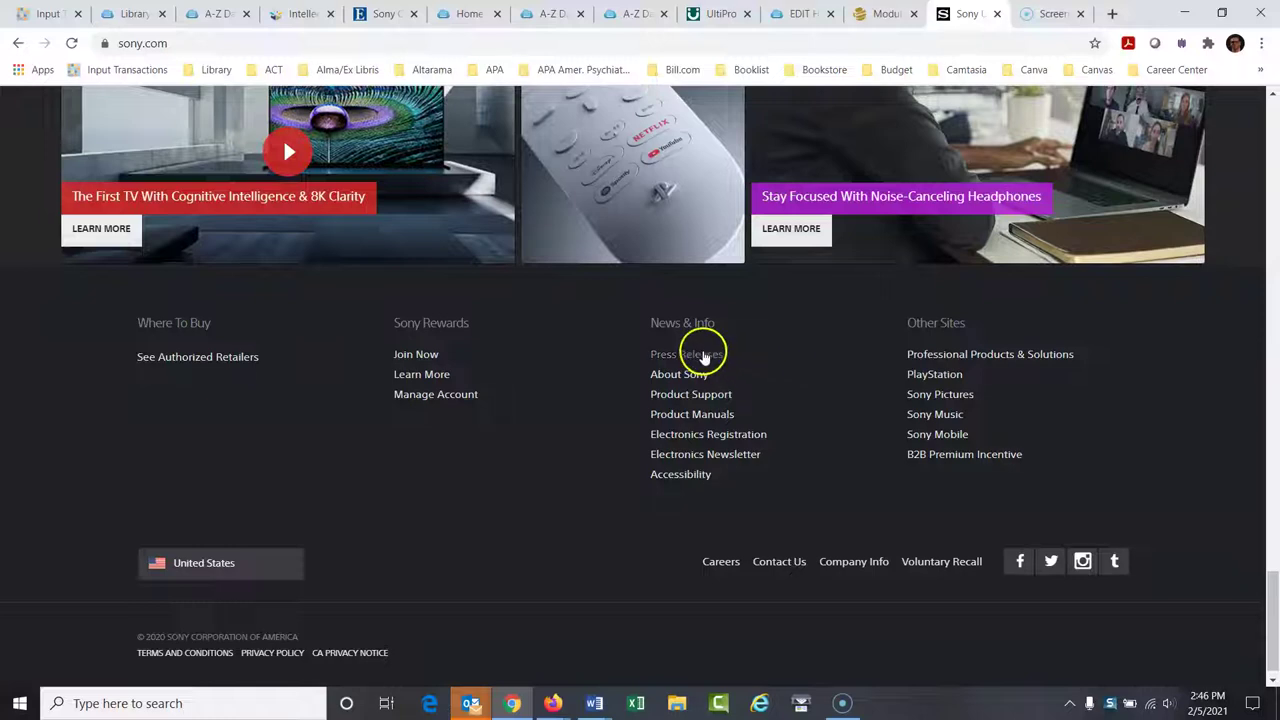
left_click(705, 356)
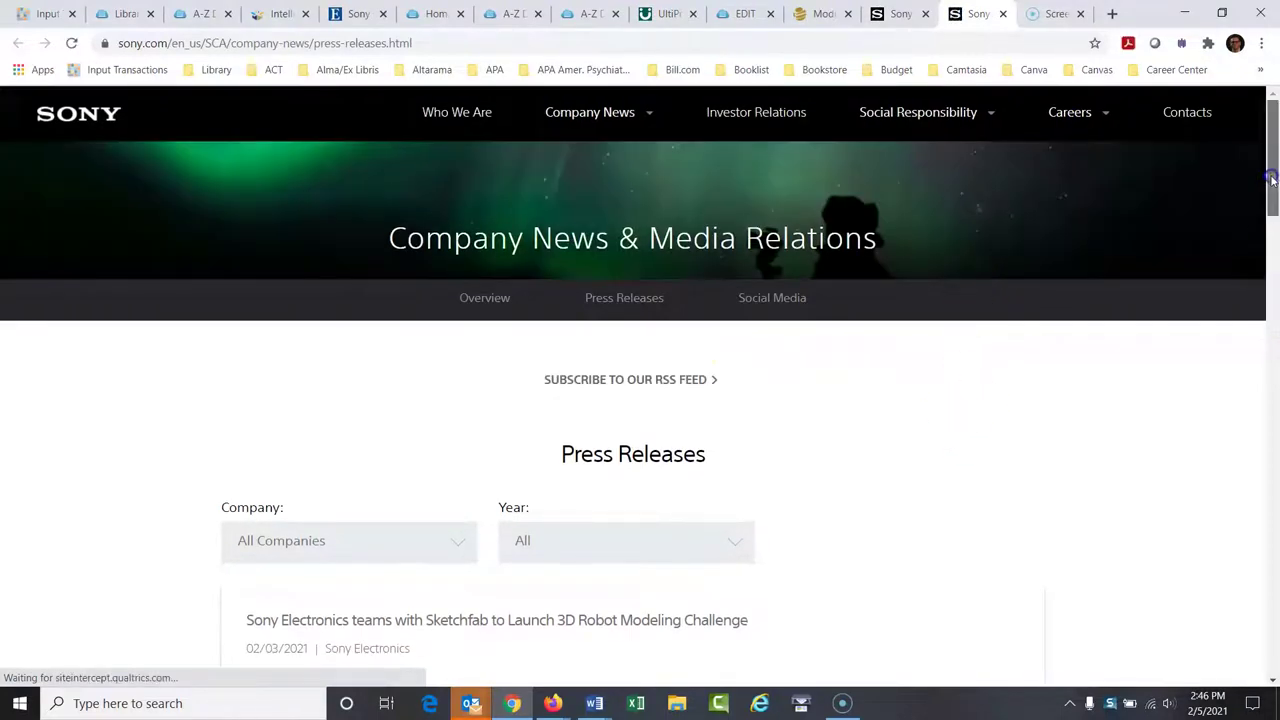
Step: Close the Sony Press Releases tab
mouse_move(1274, 180)
left_mouse_down()
mouse_move(1276, 285)
mouse_move(1274, 172)
left_mouse_up()
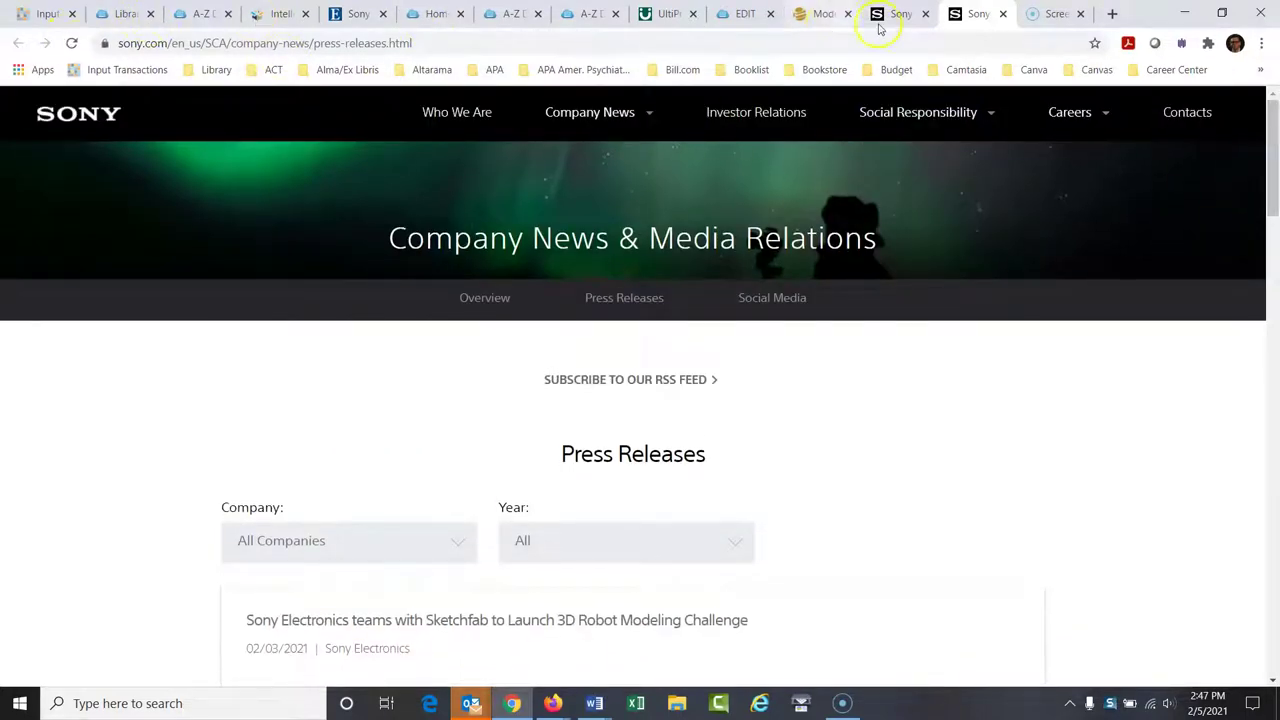
left_click(1003, 14)
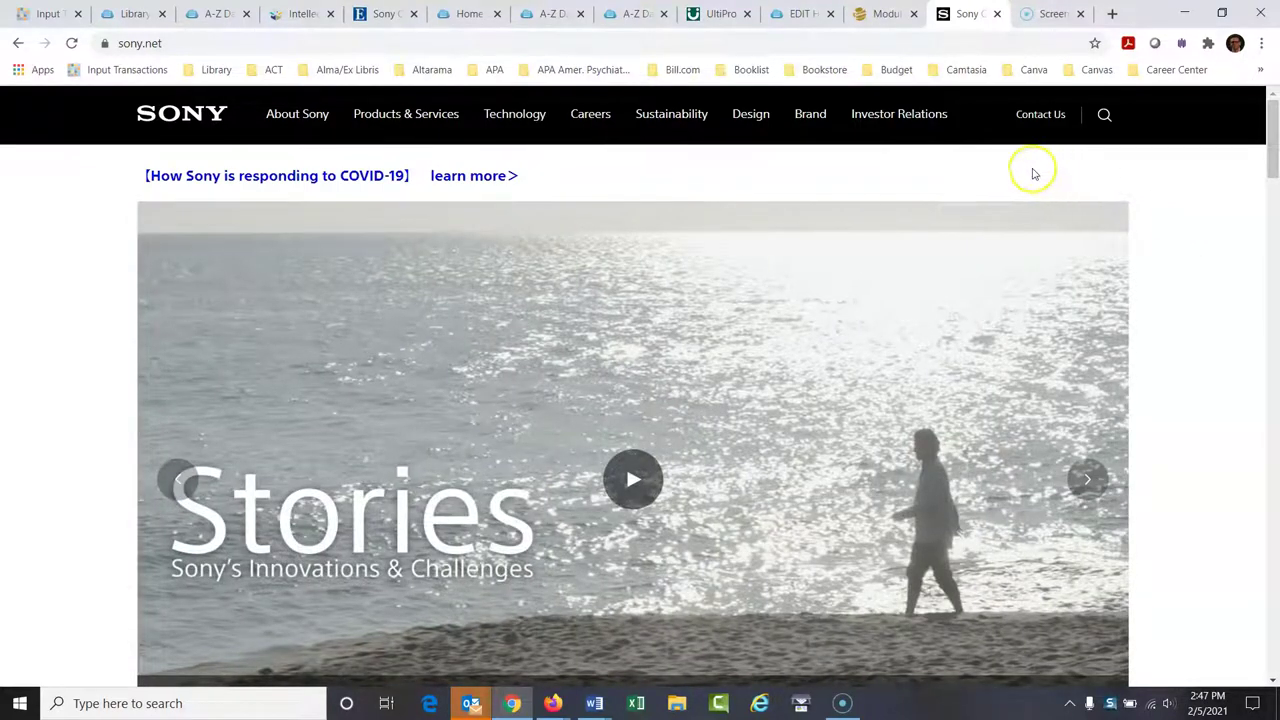
Step: Go to Sony's Investor Relations page and open the 66-page Corporate Report 2020 PDF
mouse_move(891, 122)
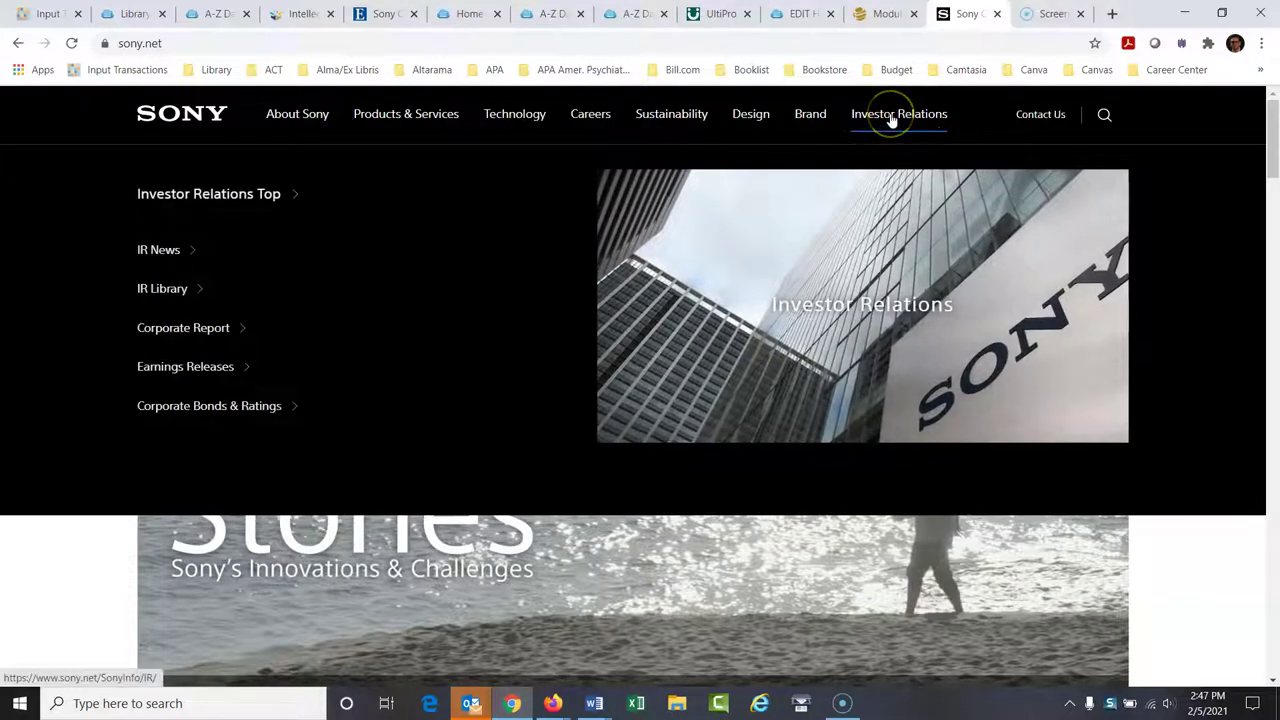
left_click(891, 120)
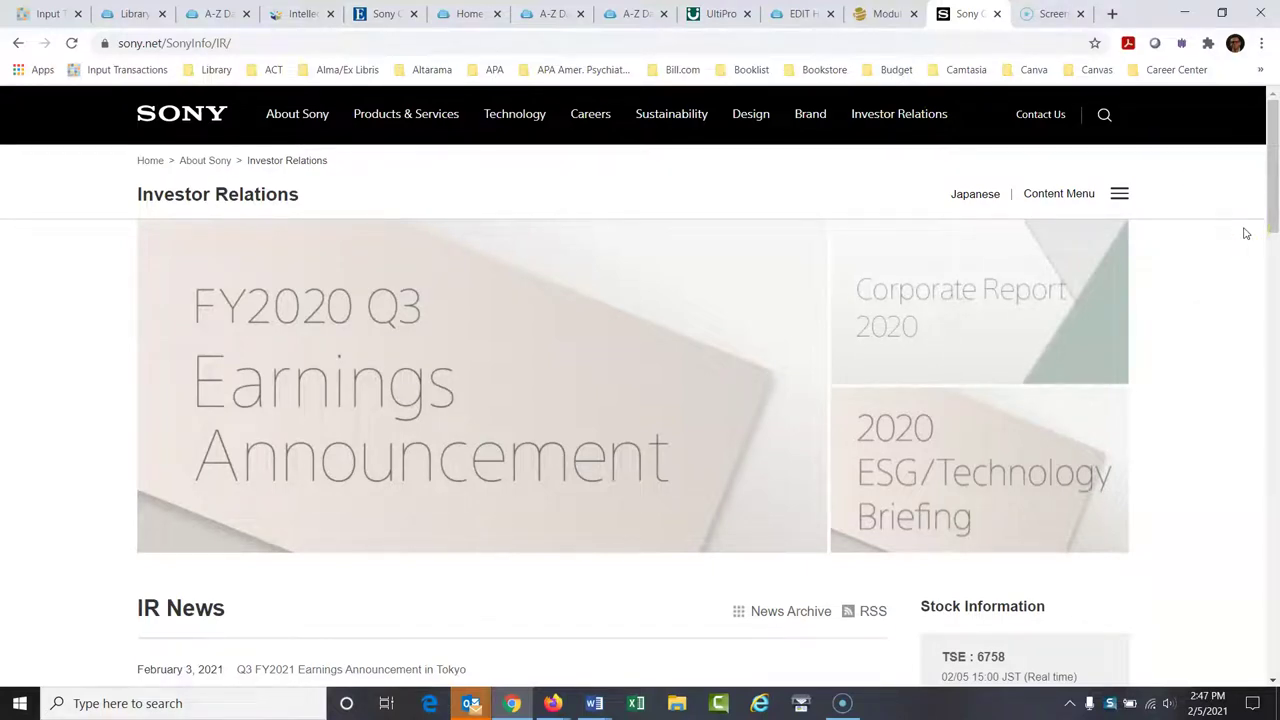
scroll(1270, 215, "down", 1)
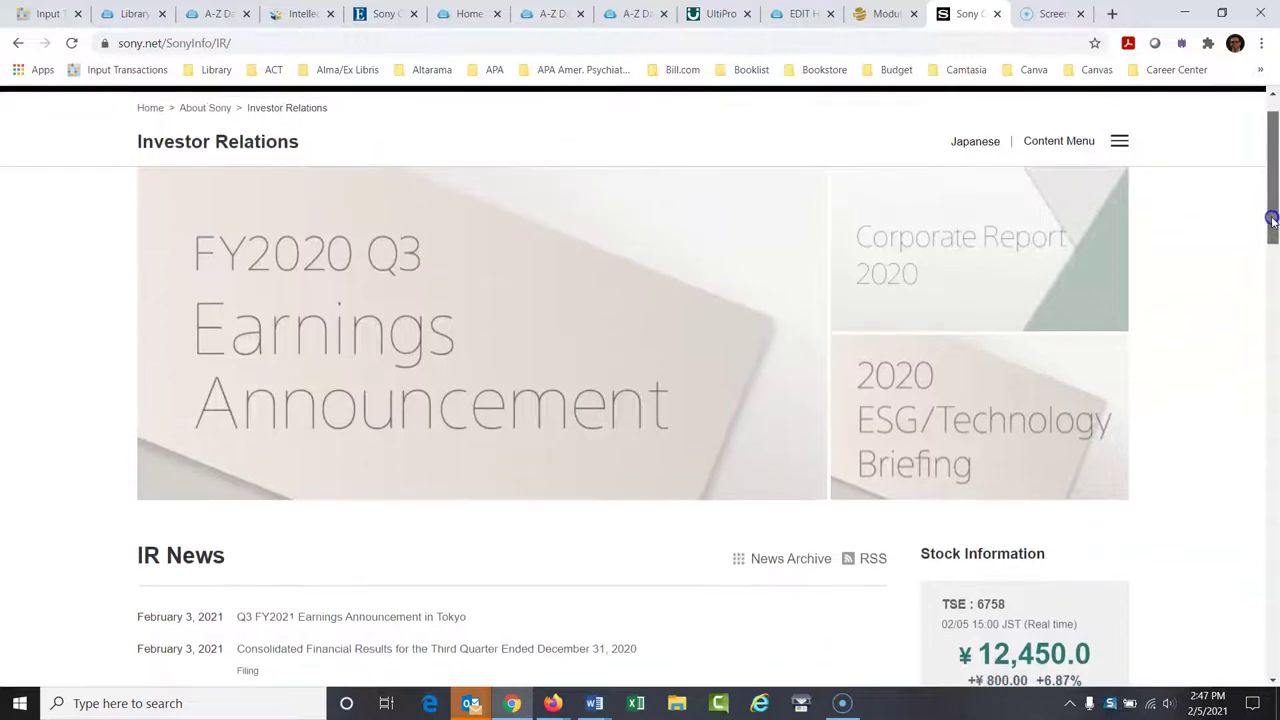
left_click_drag(1272, 220, 1271, 218)
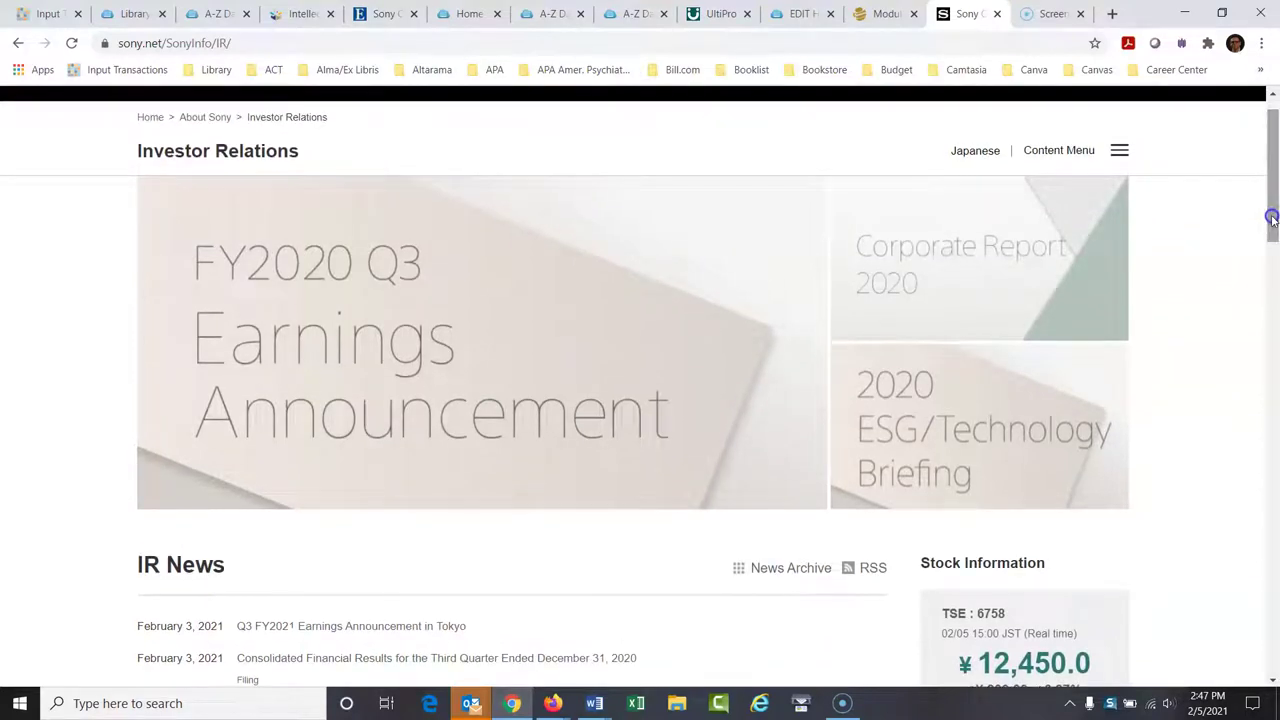
left_click(943, 258)
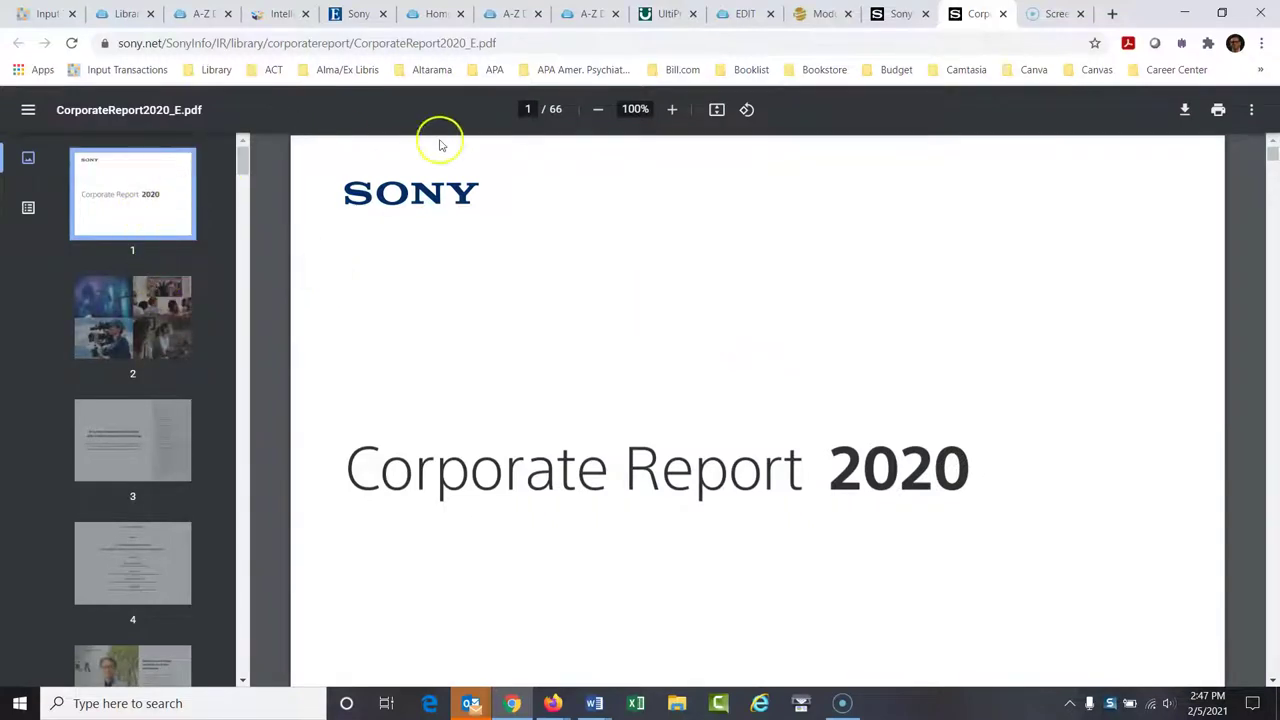
Step: Use the report's contents page to view Purpose & Values and the Message from the CEO
left_click(121, 454)
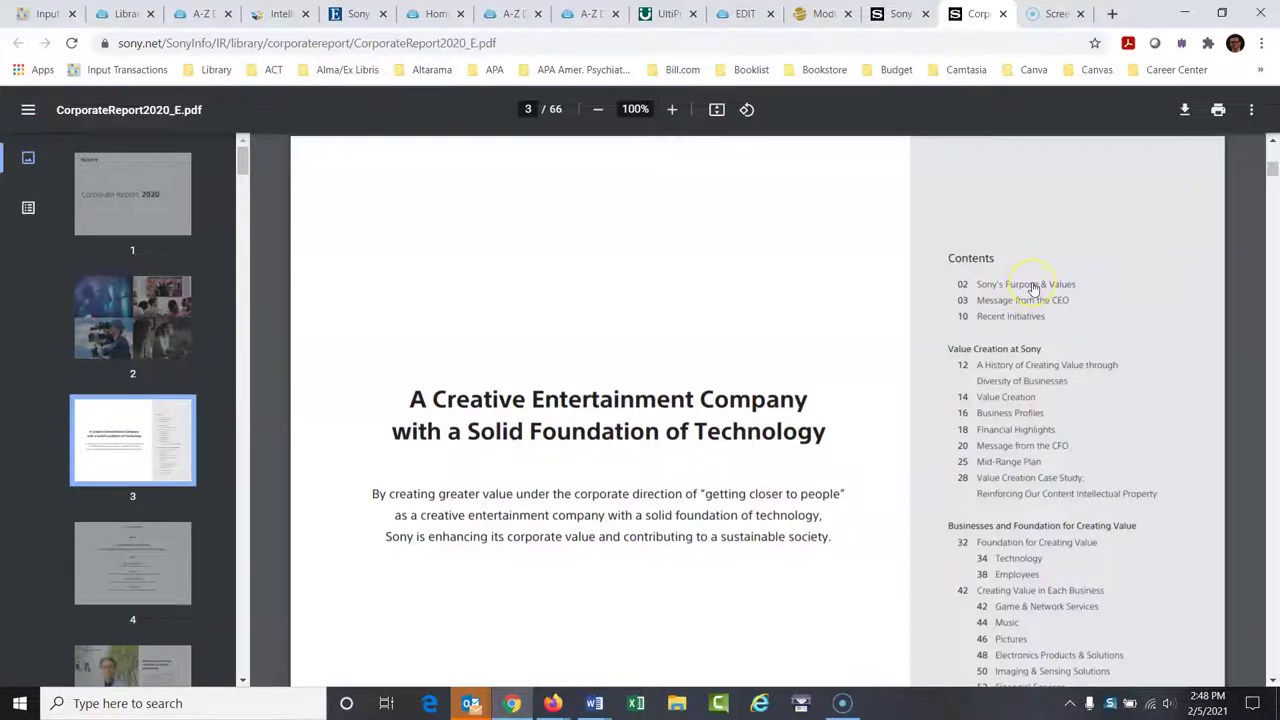
left_click(1032, 285)
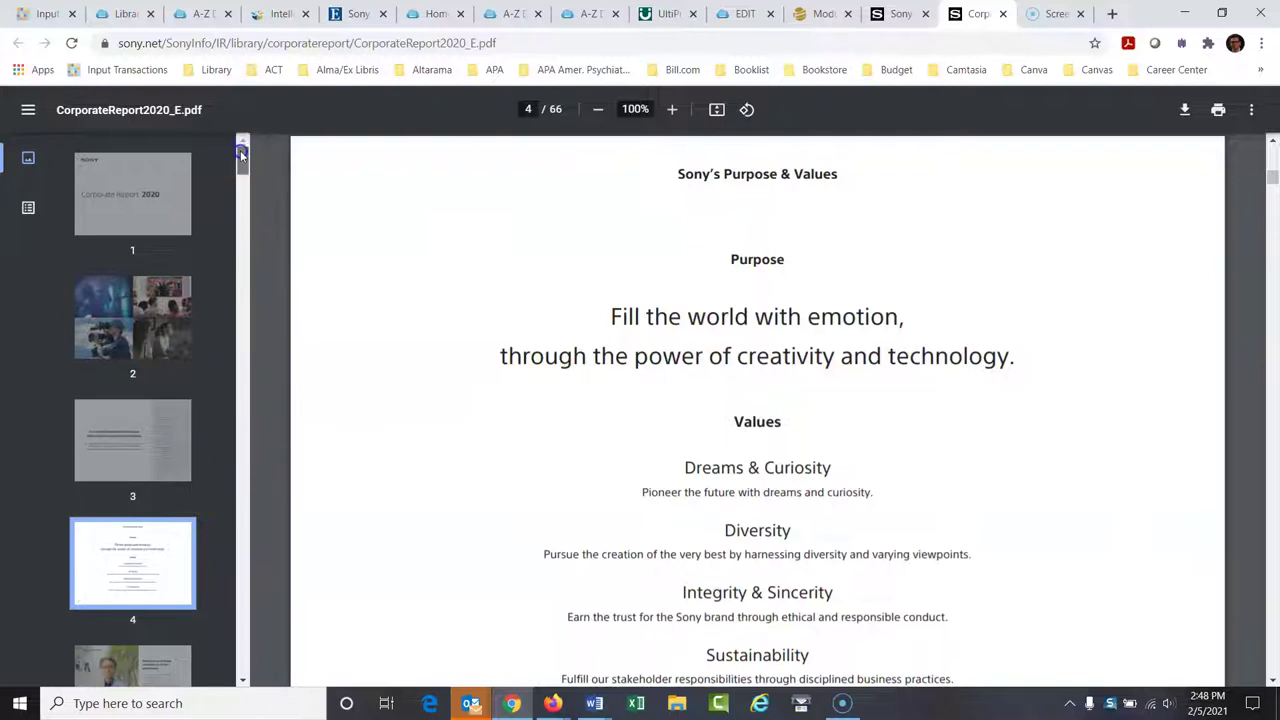
left_click(150, 438)
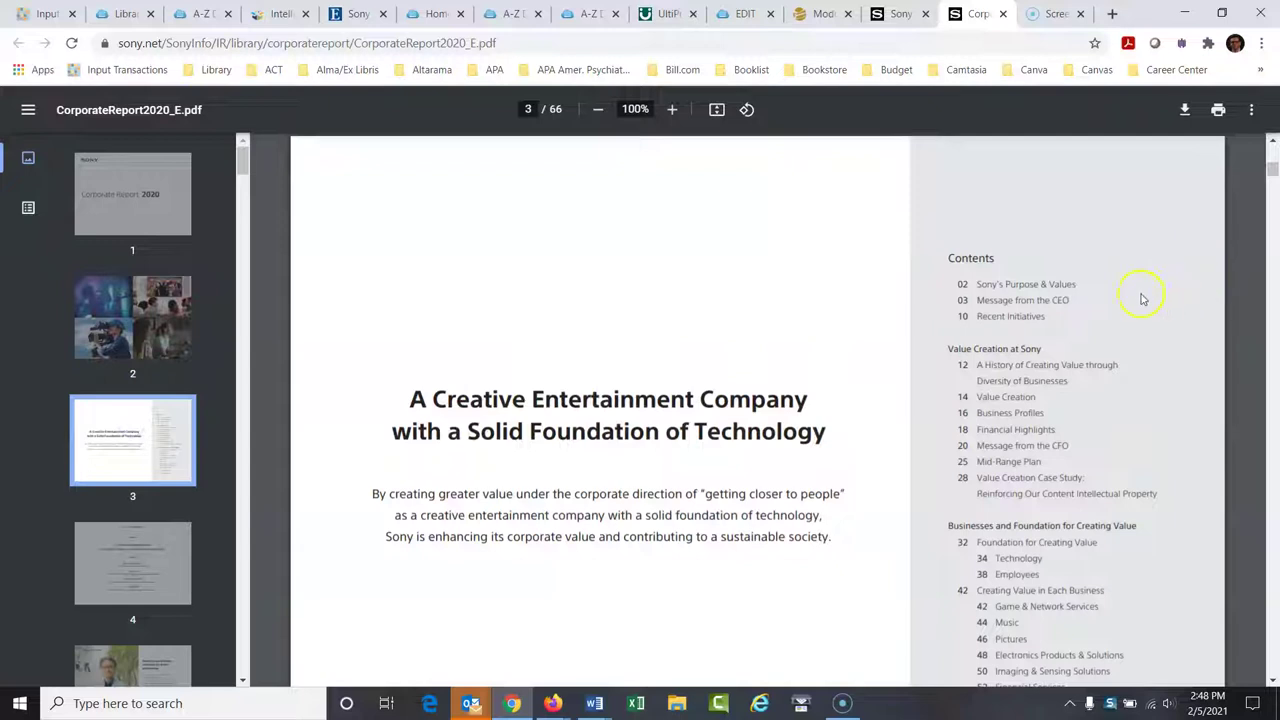
left_click(1056, 302)
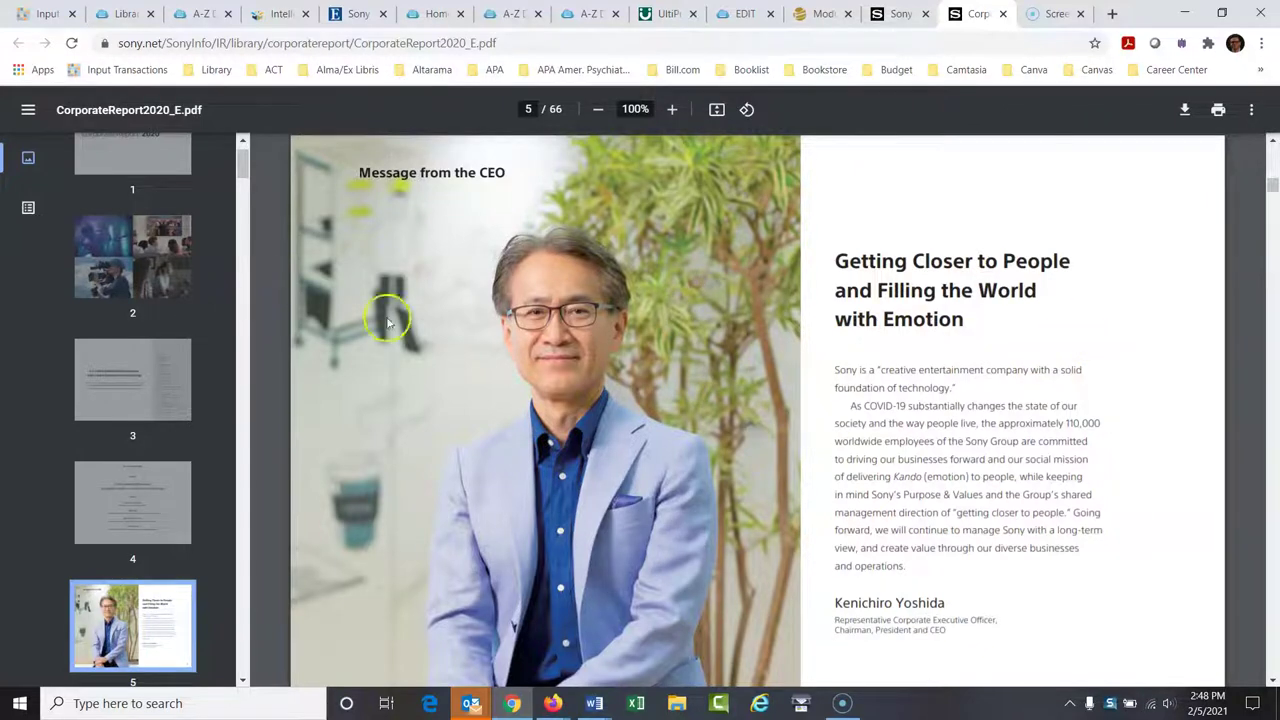
left_click(120, 355)
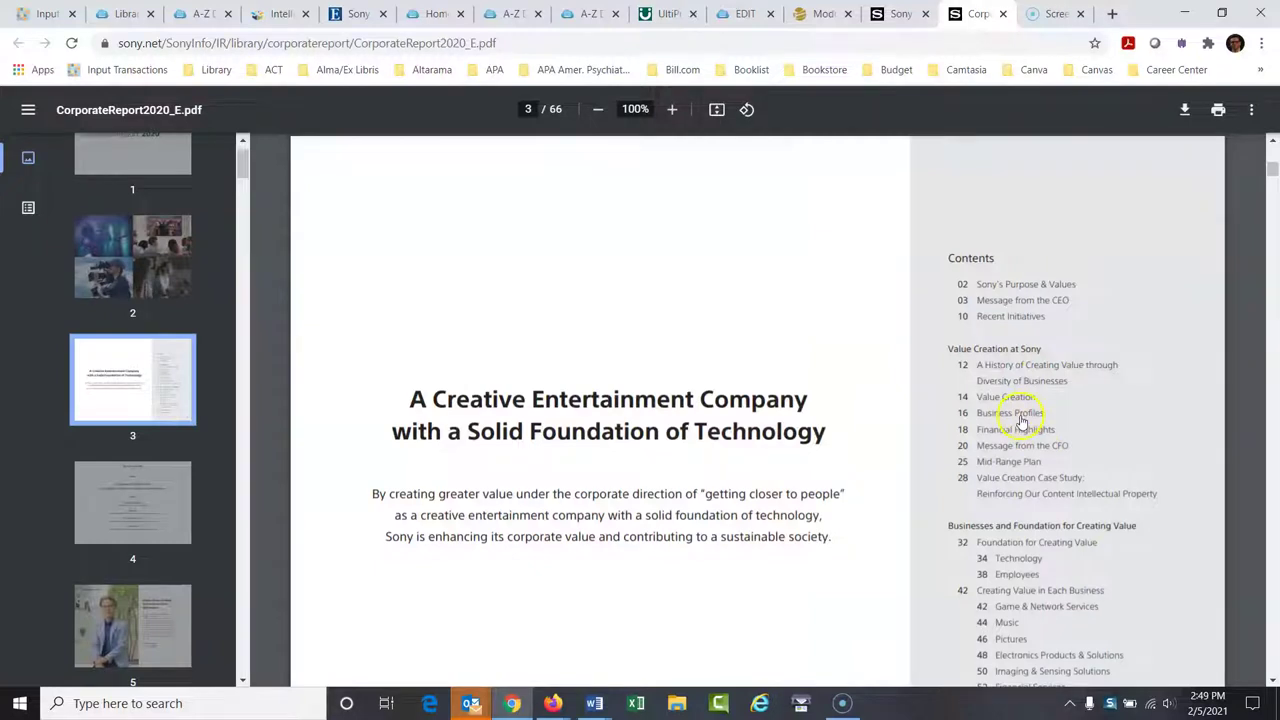
Step: Page through Corporate Governance to the Board of Directors list, then return to Sony's Corporate Report page
left_click(1273, 683)
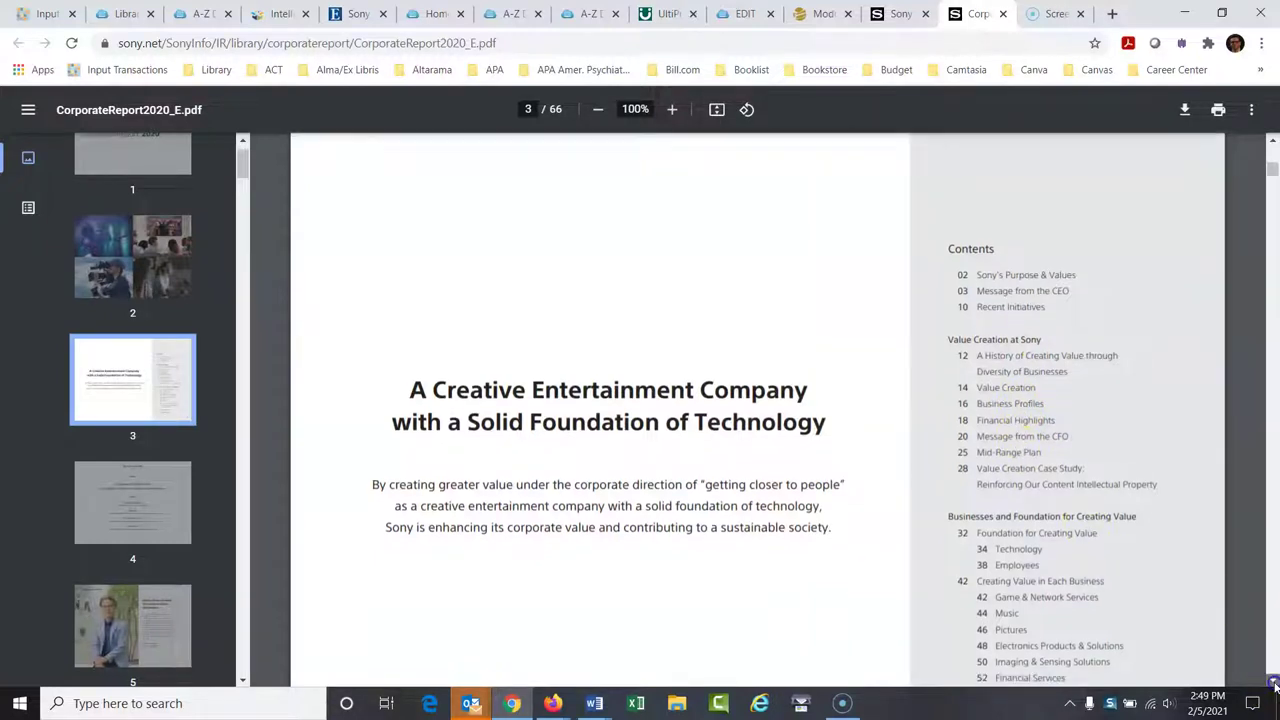
left_click(1273, 683)
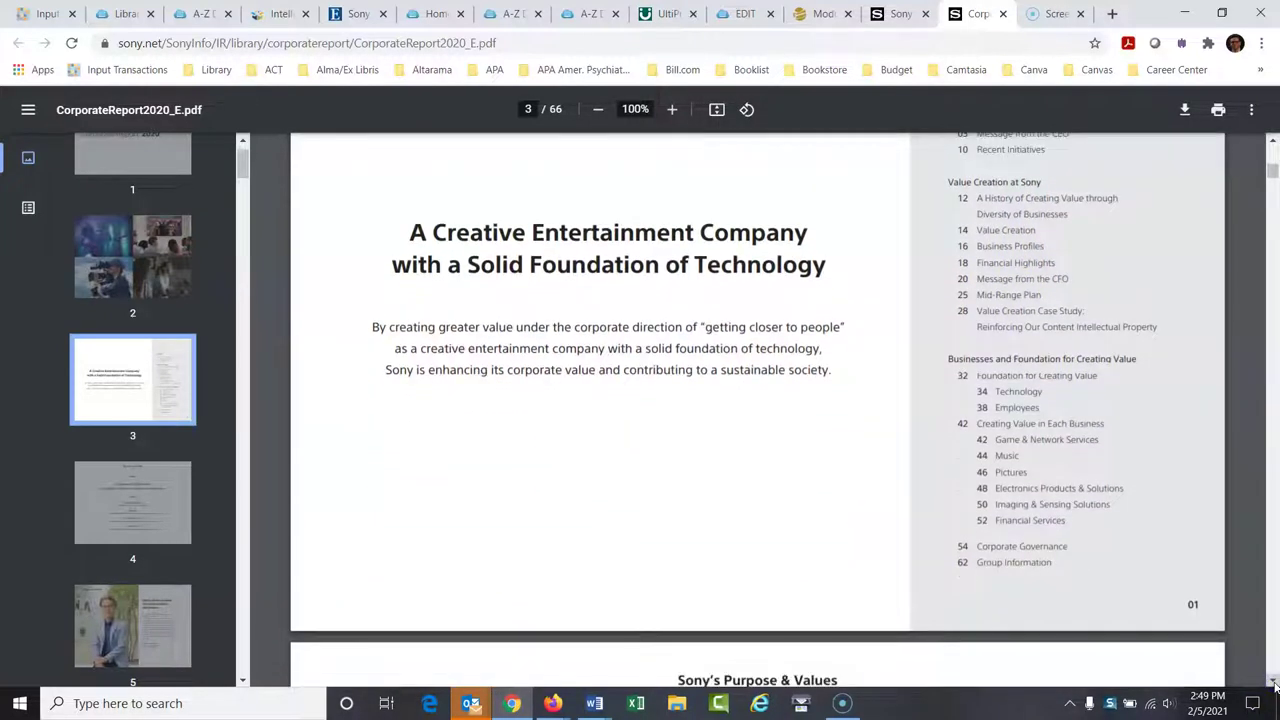
left_click(1273, 683)
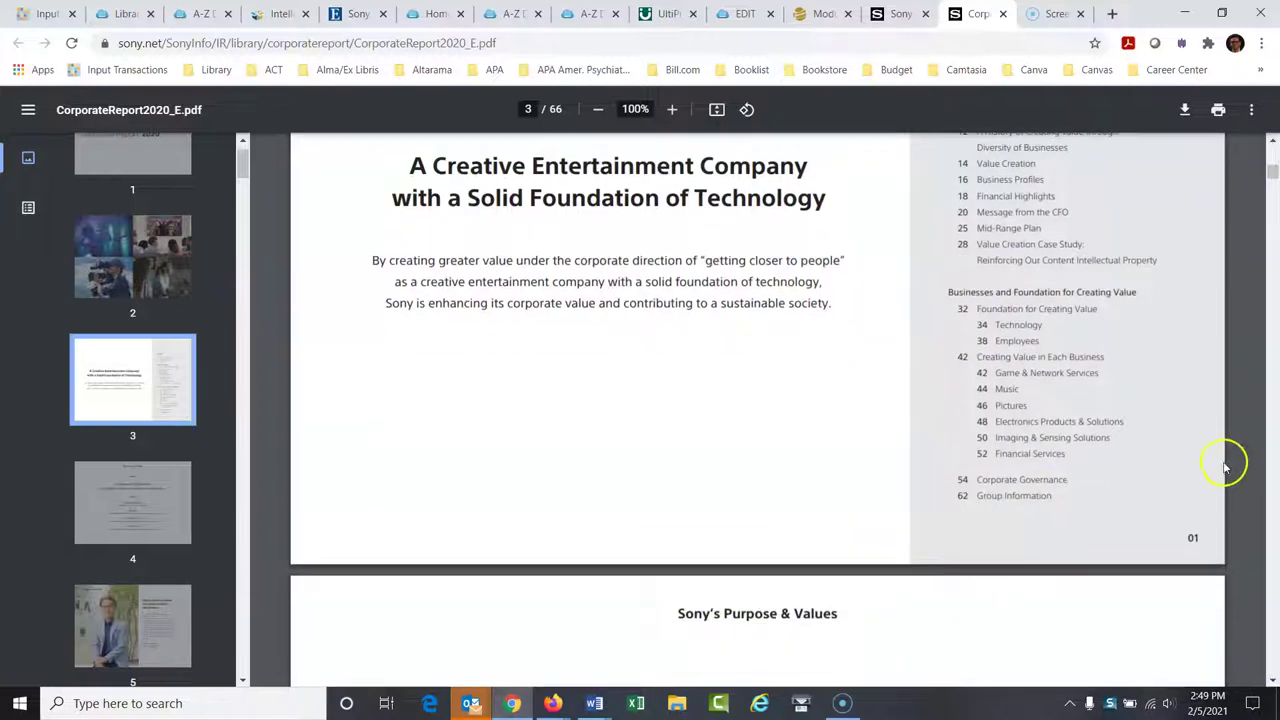
left_click(1056, 481)
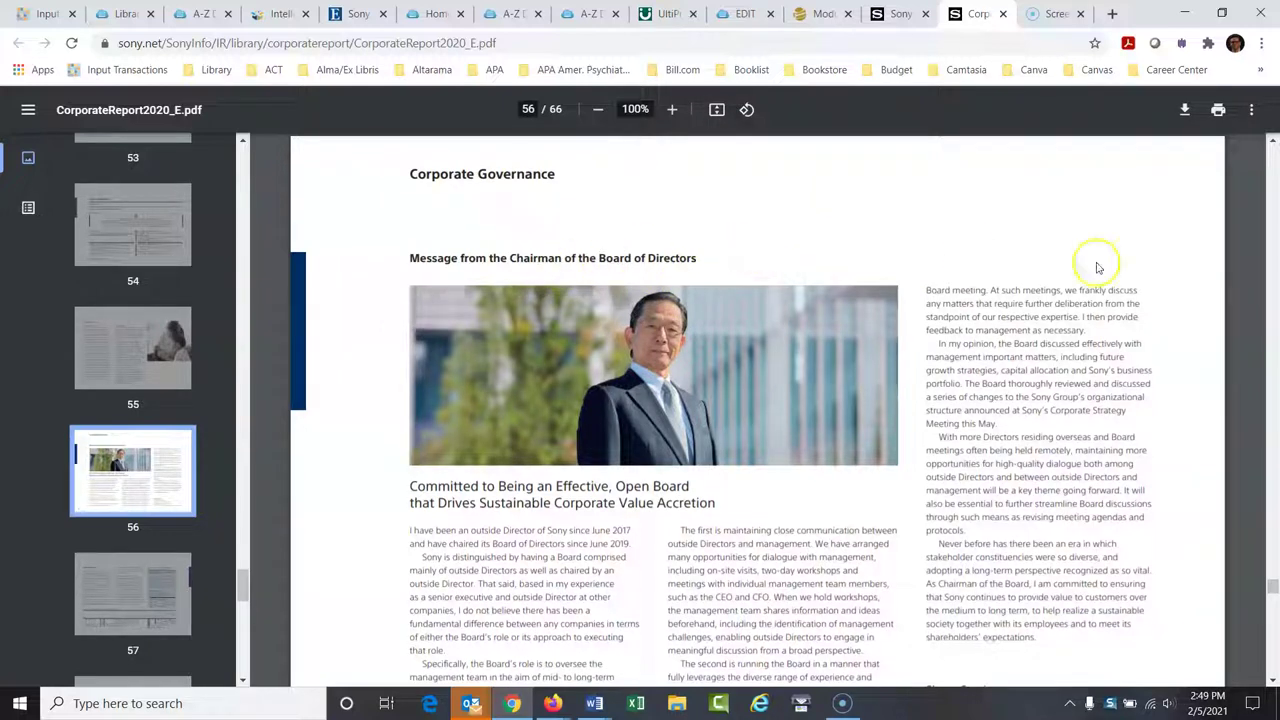
left_click(1273, 681)
left_click(1273, 681)
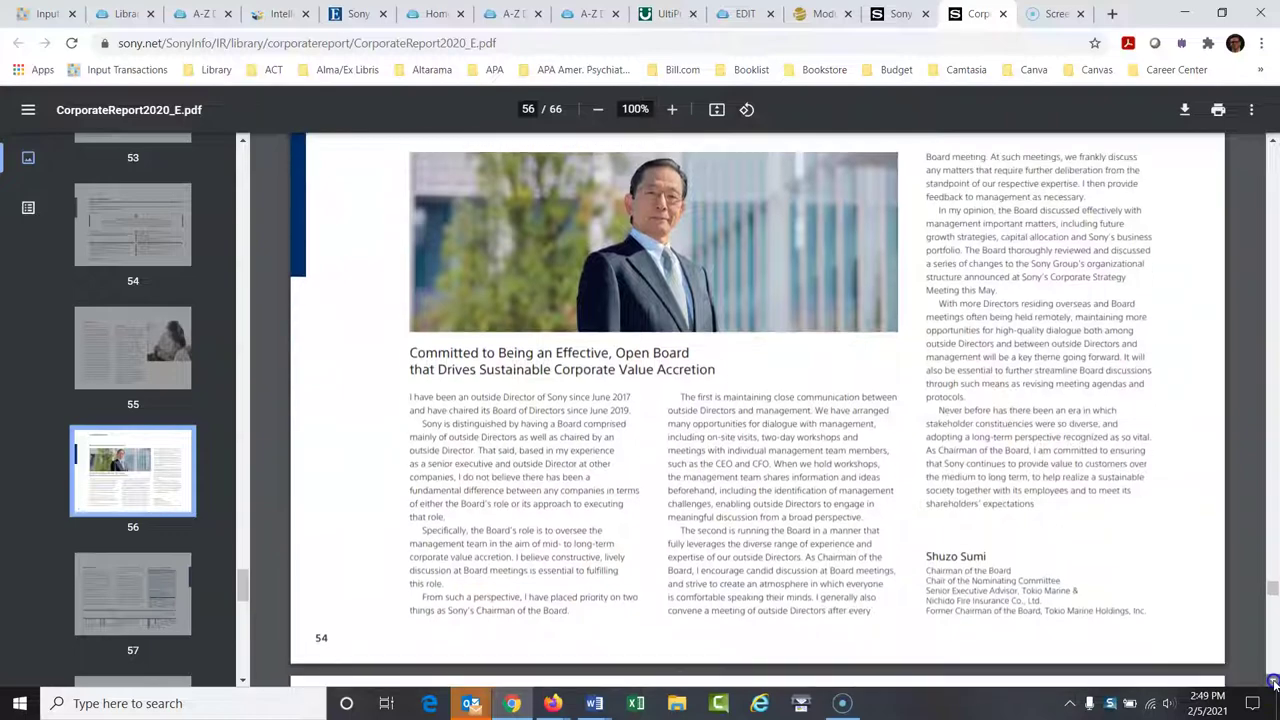
left_click(1273, 681)
left_click(1273, 681)
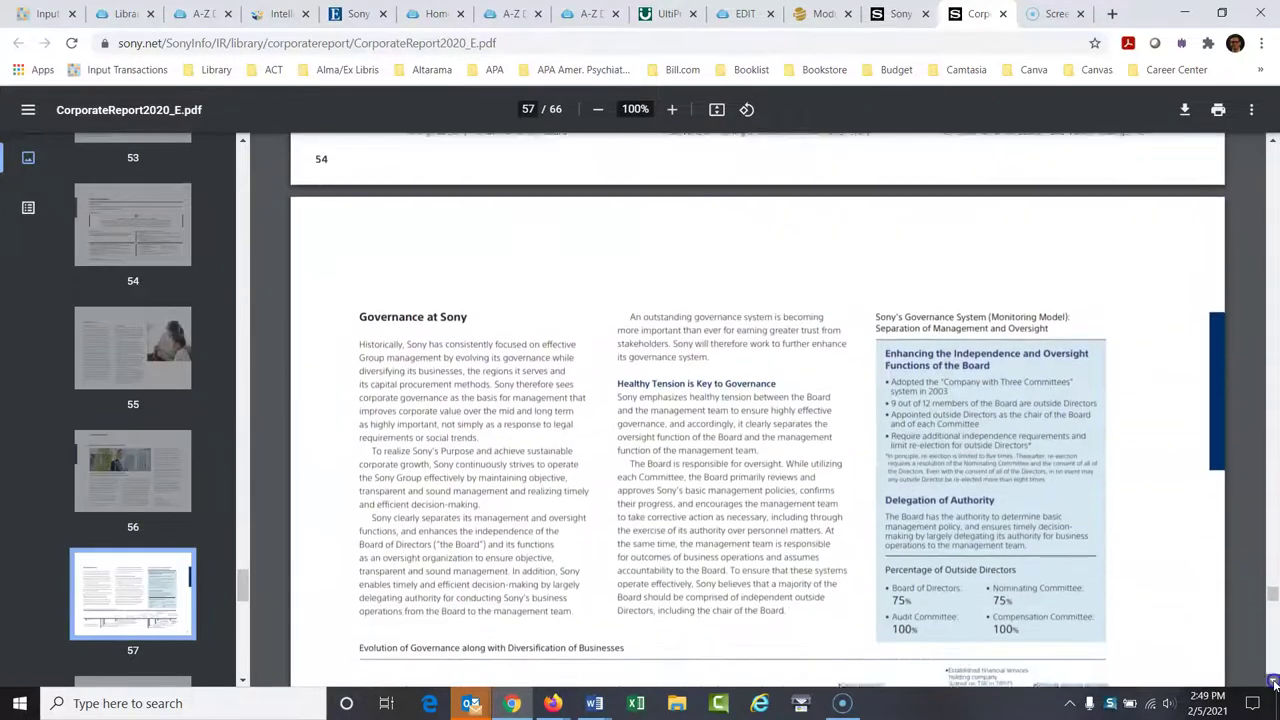
left_click(1273, 681)
left_click(1273, 681)
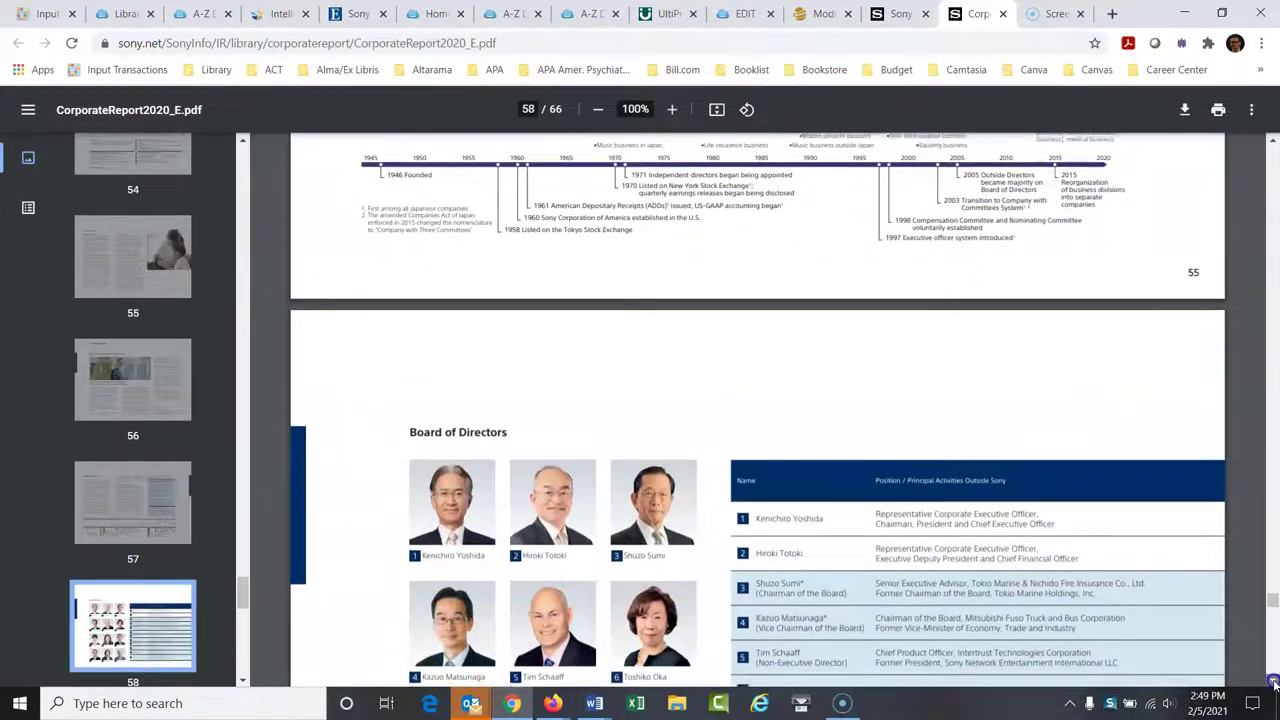
left_click(1273, 681)
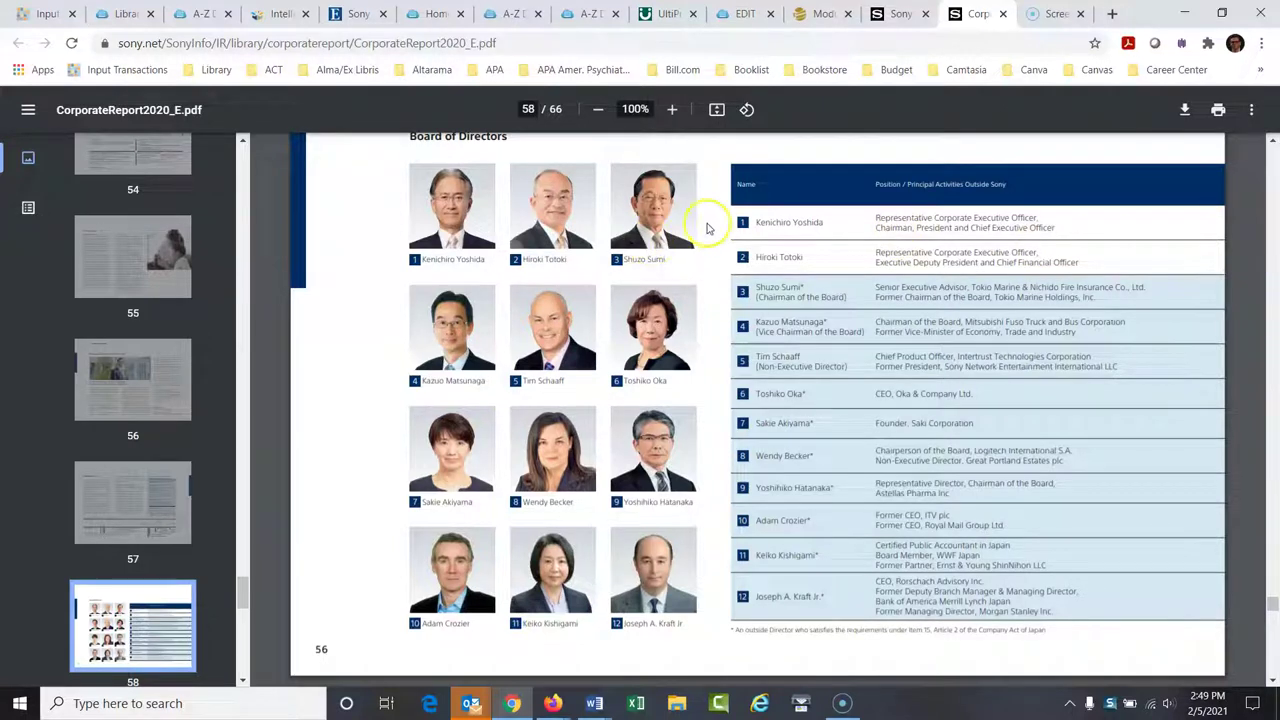
left_click(893, 14)
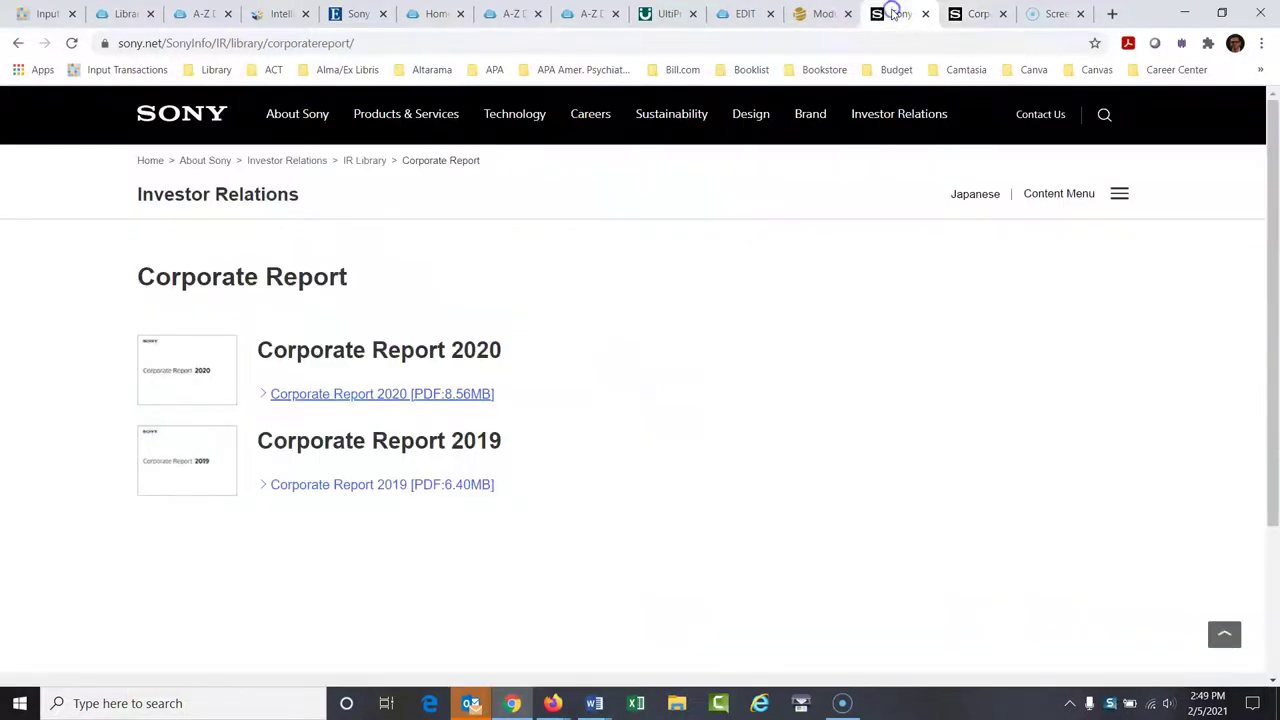
Step: Go back through the Sony pages to the Sony home page and scroll through it
left_click(19, 44)
left_click(19, 45)
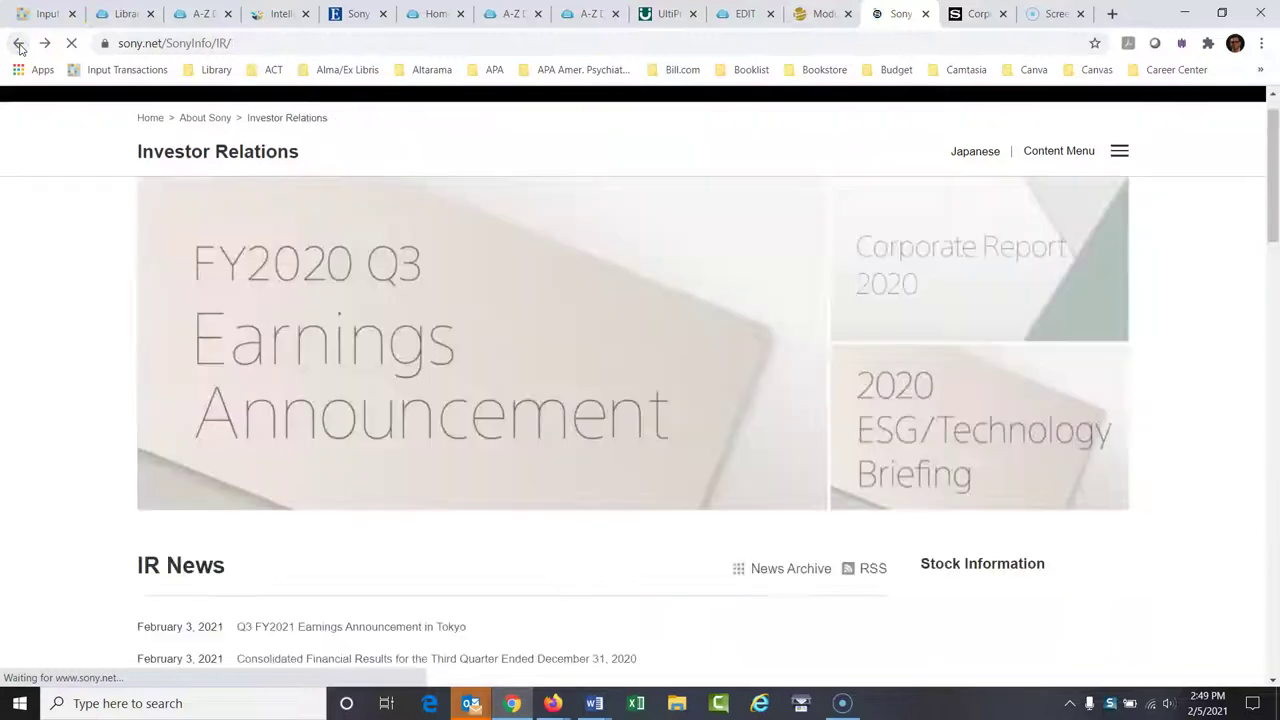
left_click(12, 43)
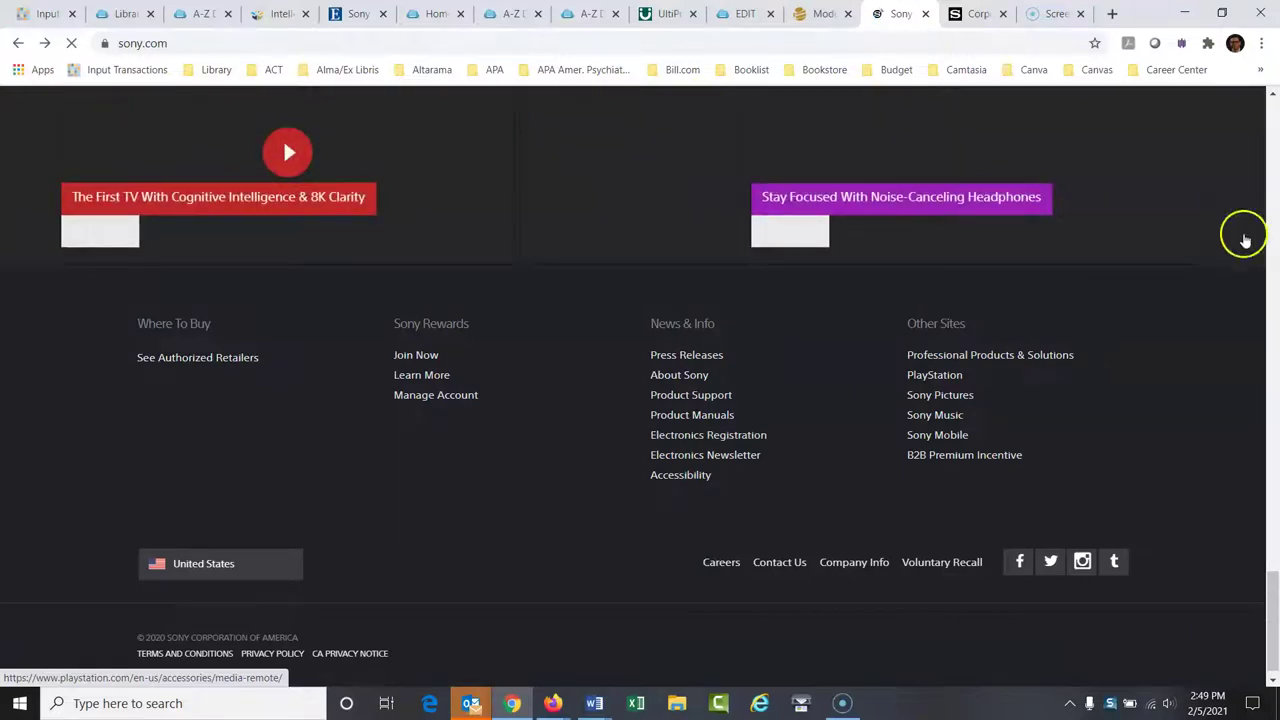
left_click_drag(1268, 600, 1273, 92)
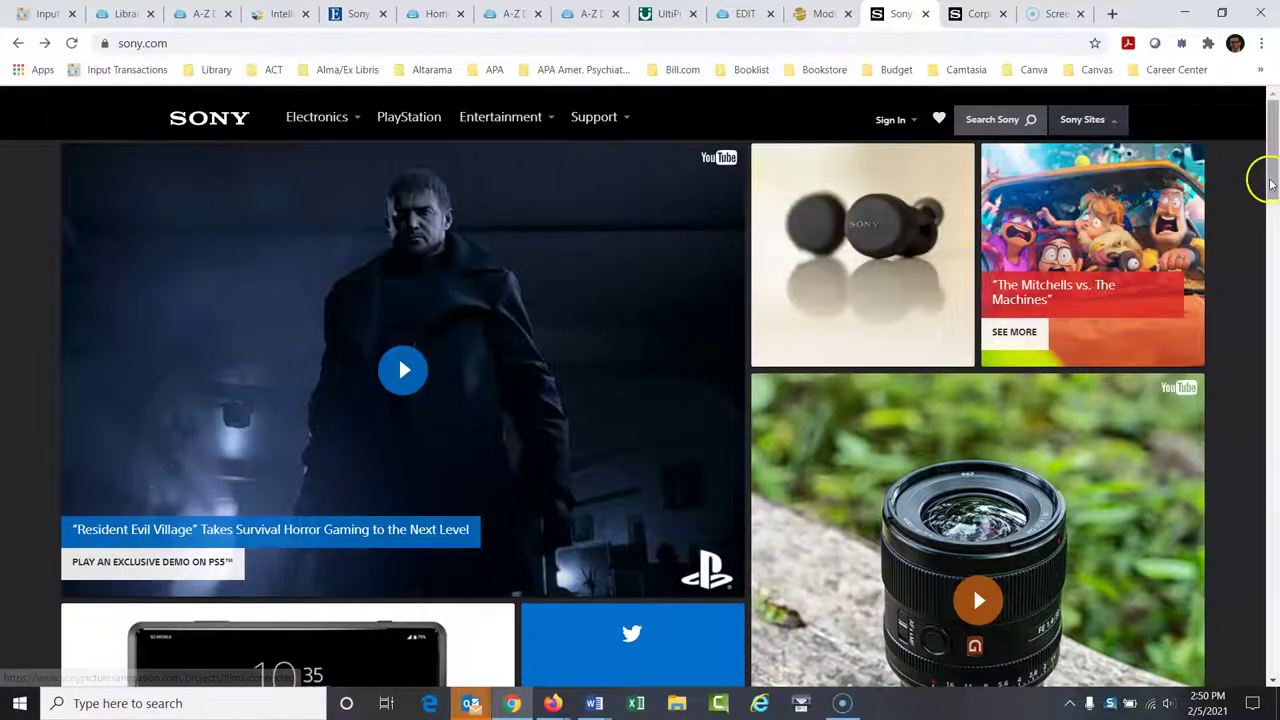
left_click_drag(1273, 178, 1274, 670)
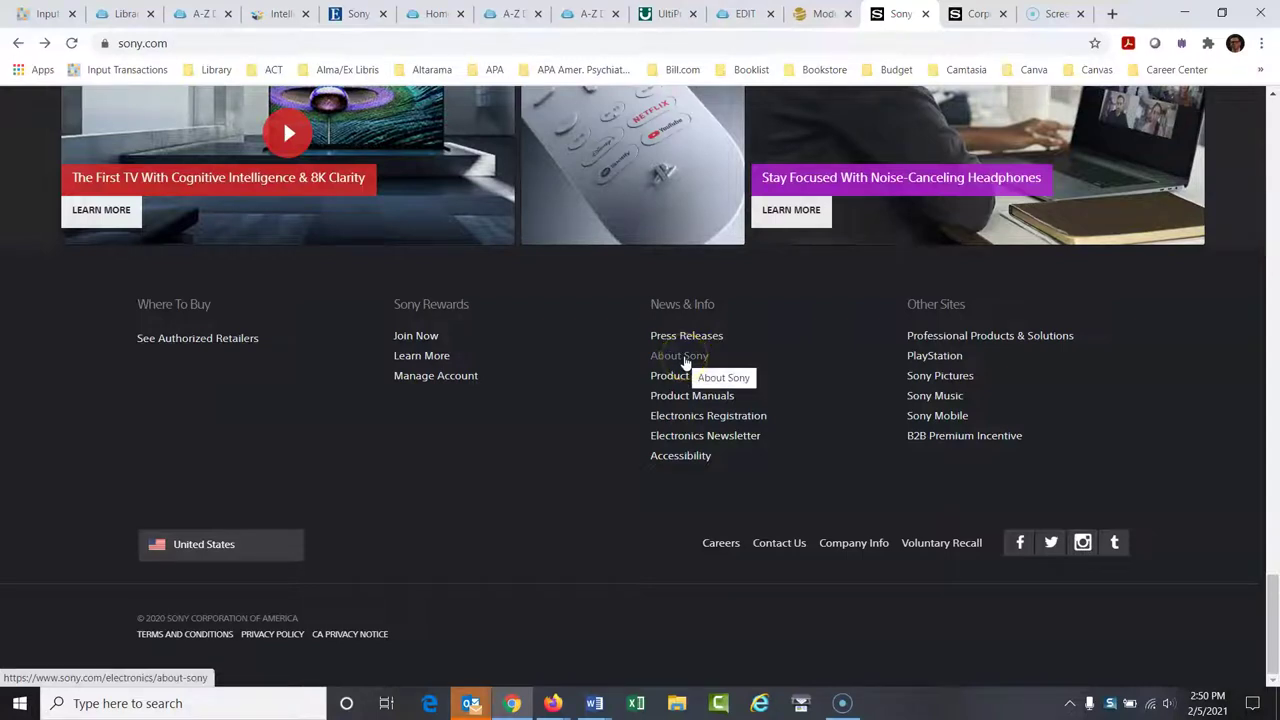
Step: Browse the About Sony and Investor Relations menus, then switch to the library's A-Z Databases list for M
left_click(684, 360)
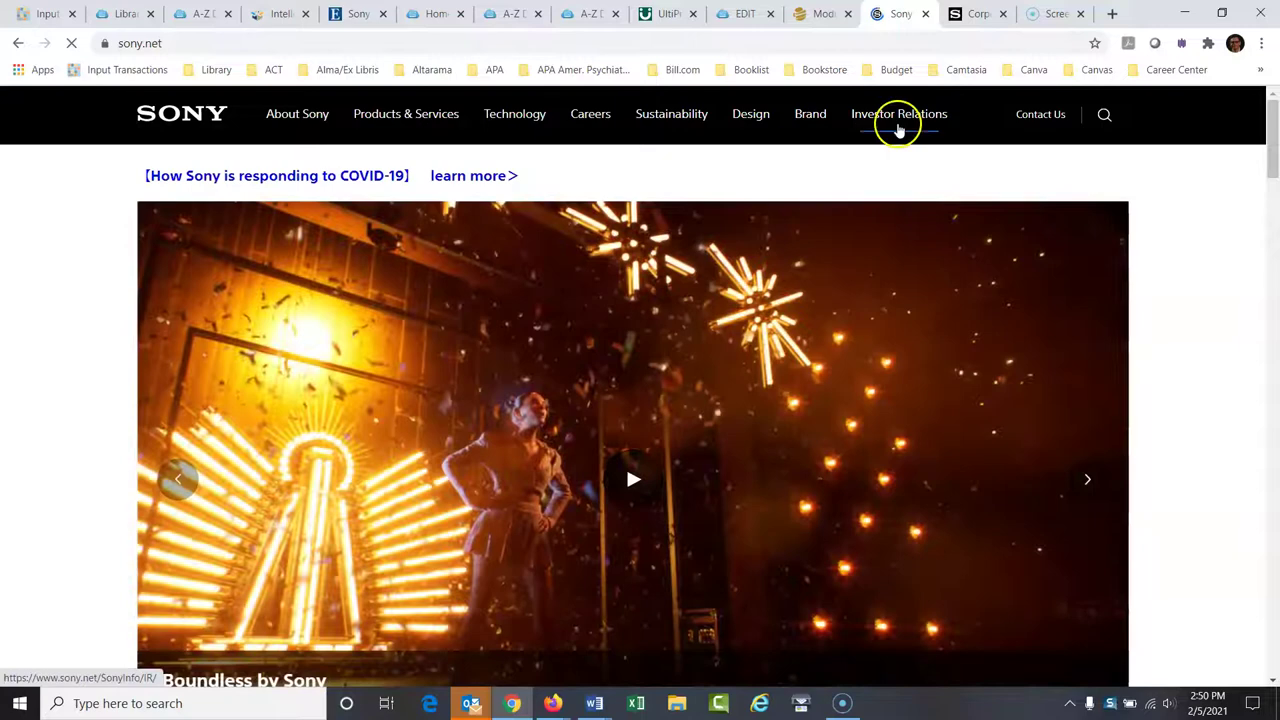
left_click(898, 125)
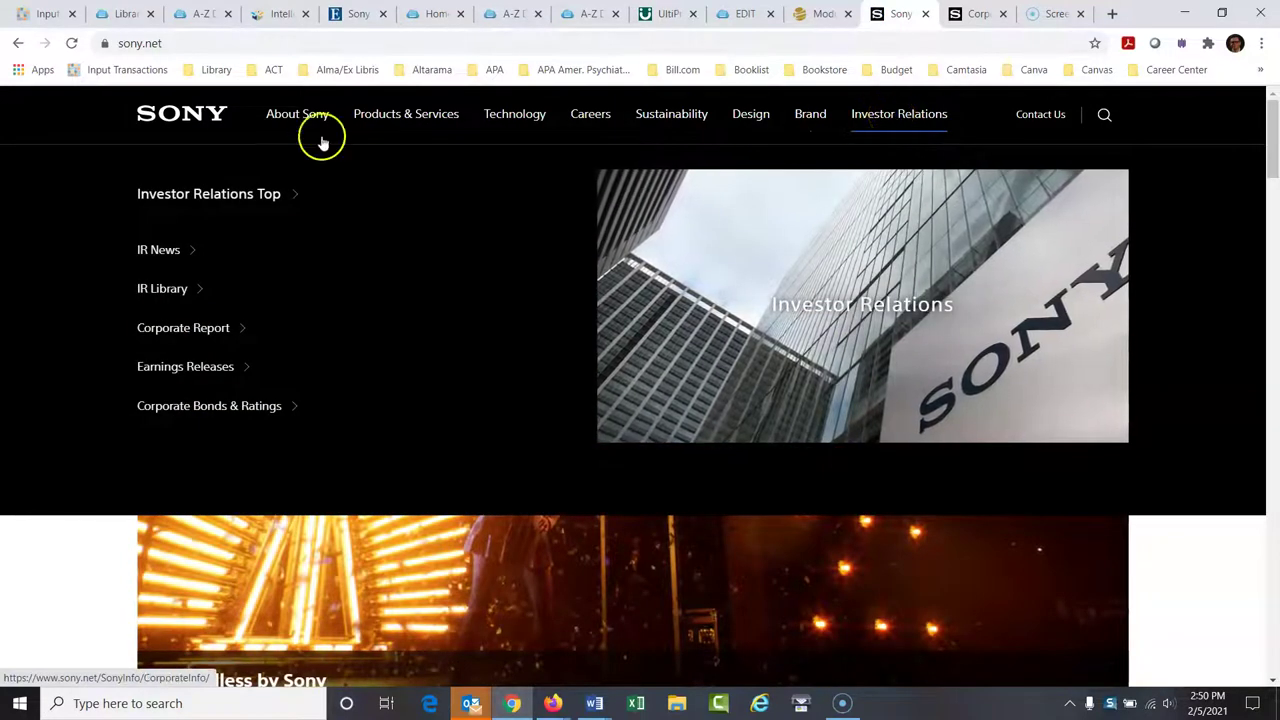
left_click(322, 140)
left_click(895, 114)
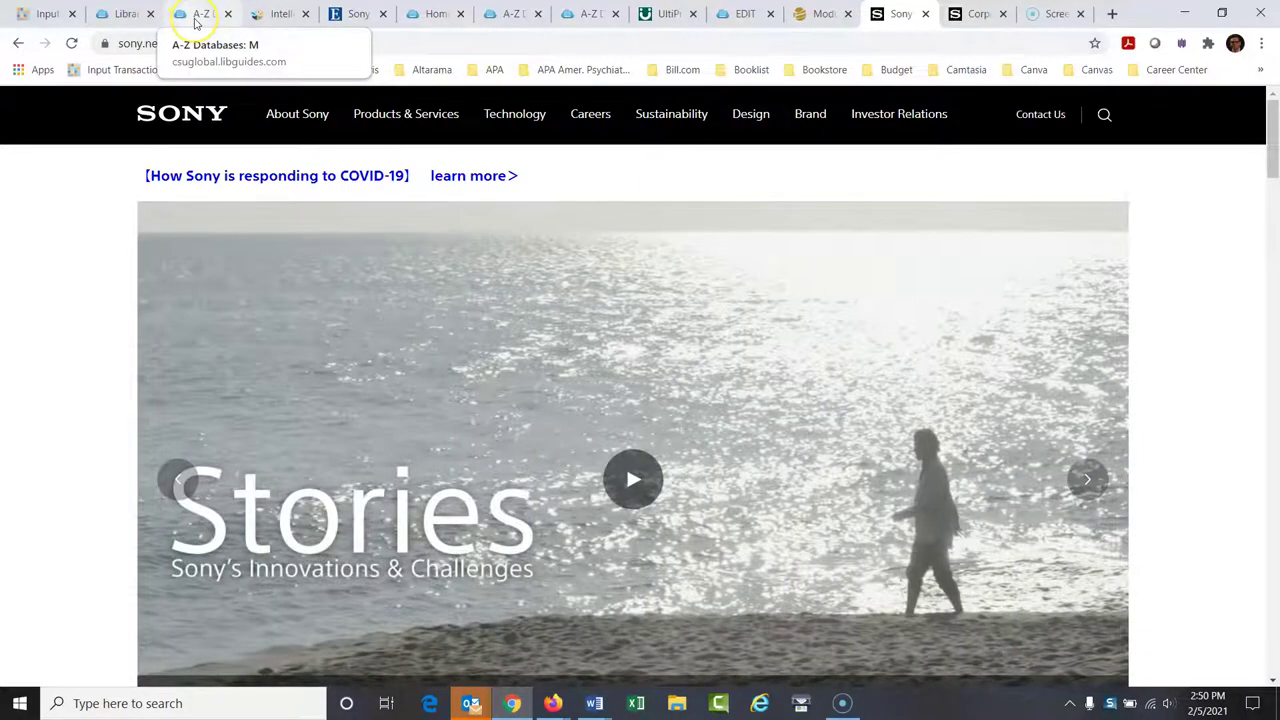
left_click(197, 16)
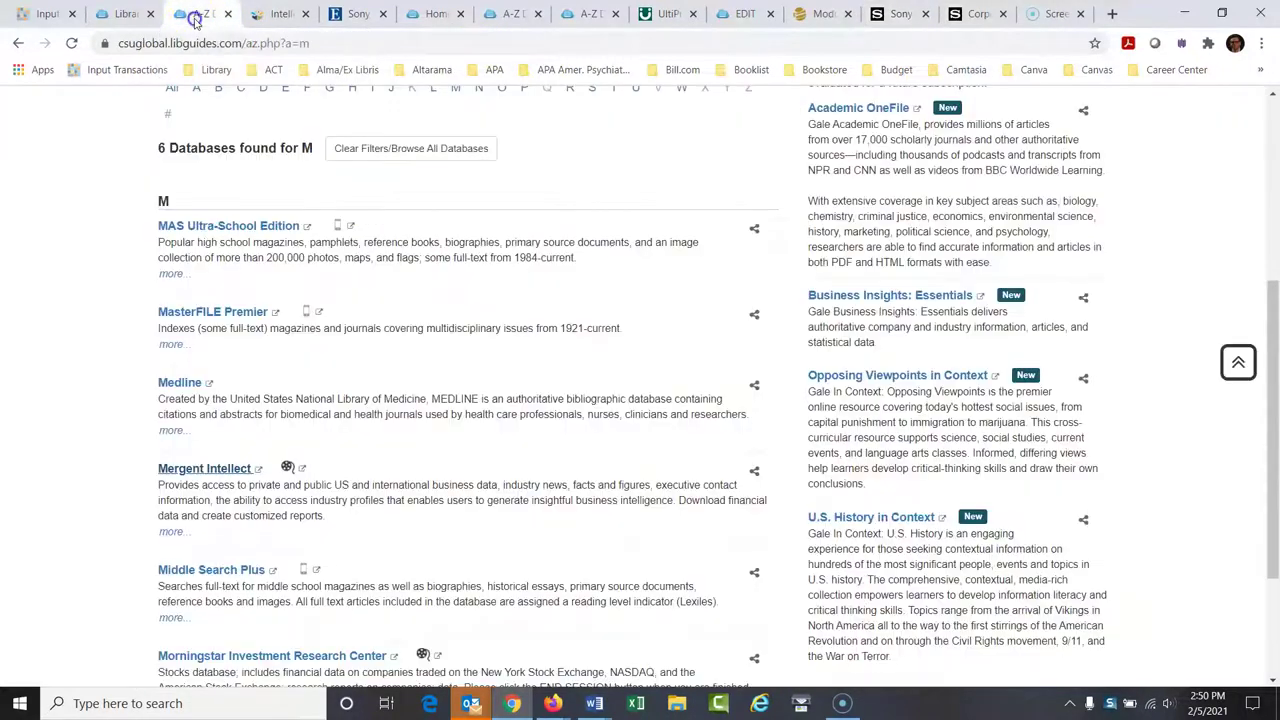
Step: From the CSU Global Library home page, launch EBSCO Discovery Service Advanced Search in a new tab
left_click(121, 16)
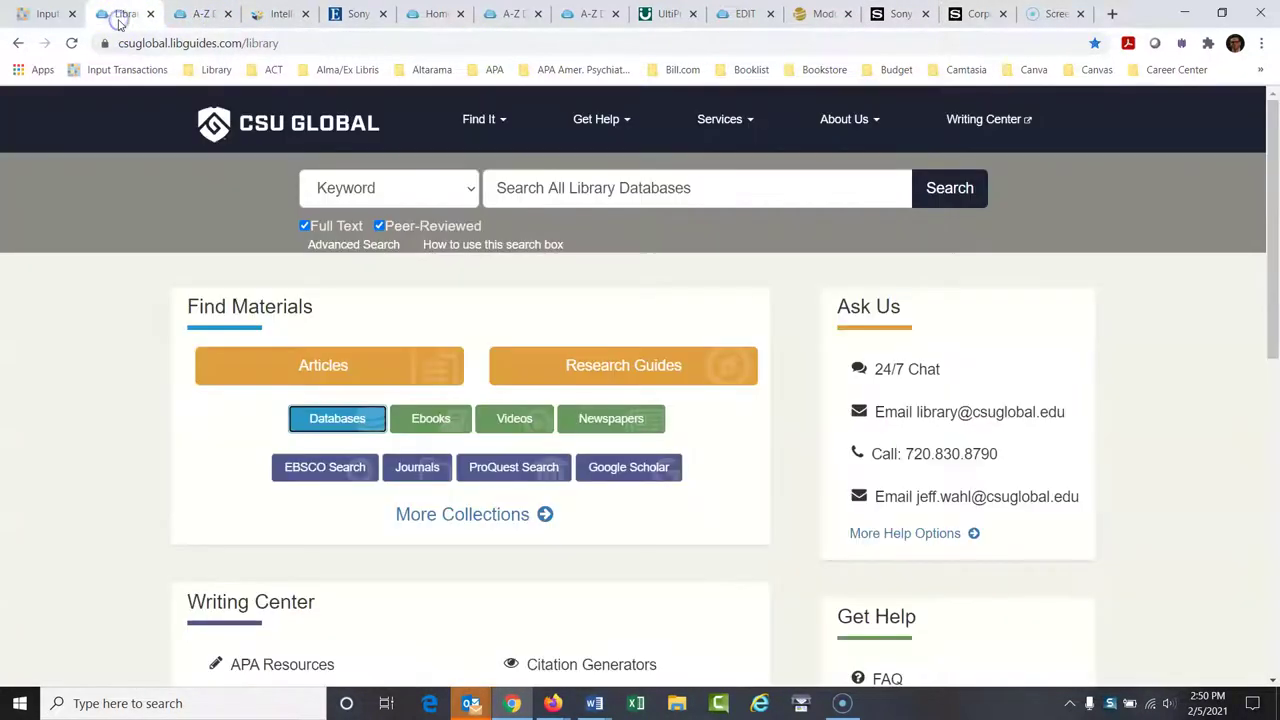
left_click(669, 273)
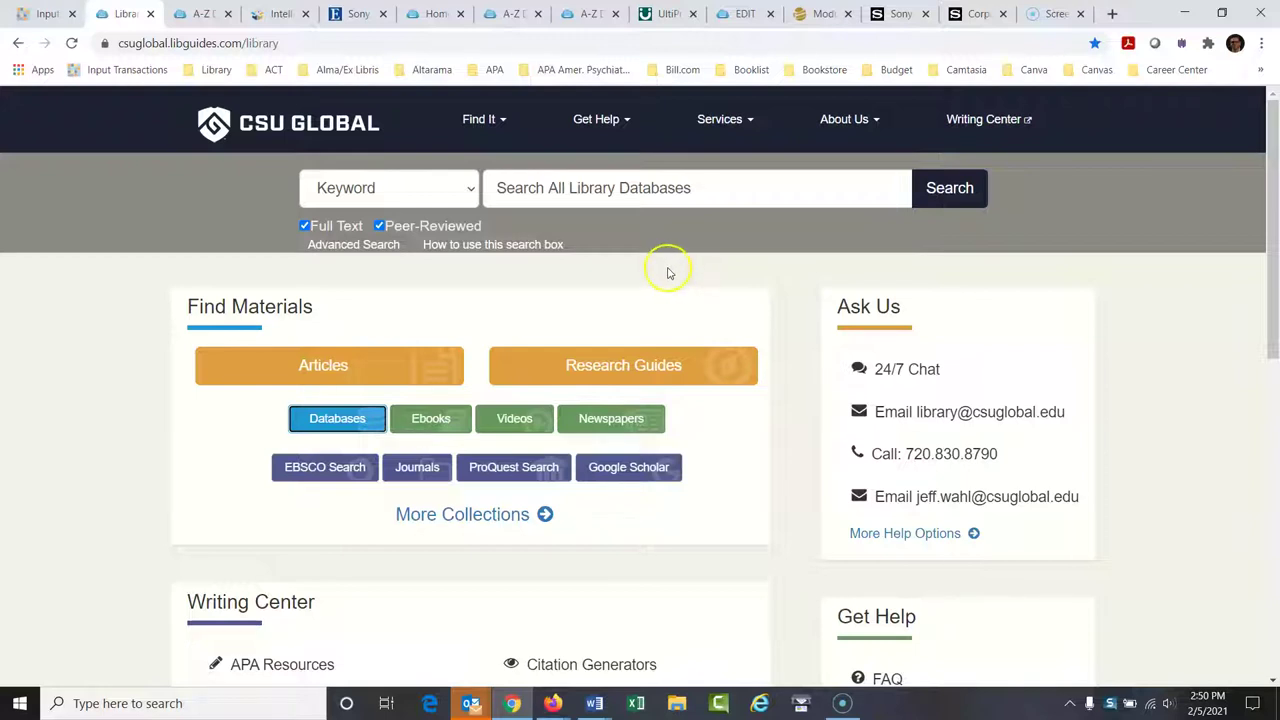
left_click(344, 256)
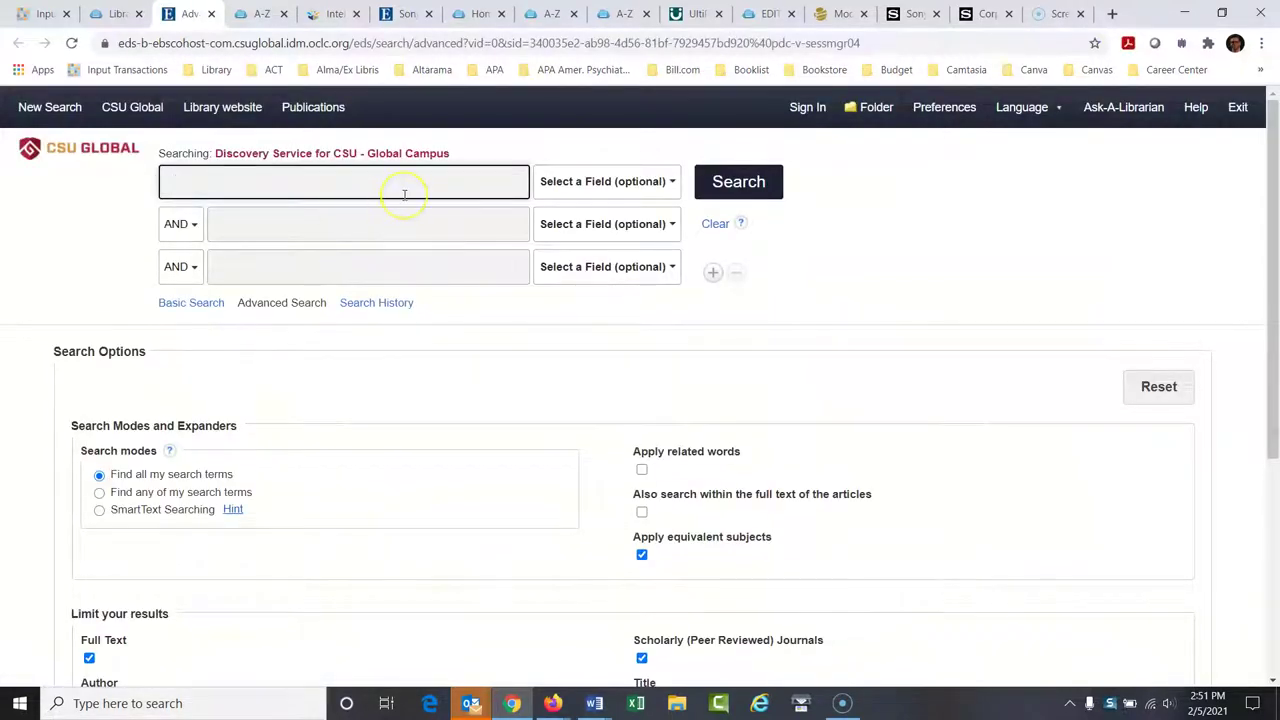
Step: Enter 'sony' as the search term, restricted to the TI Title field
type("ony")
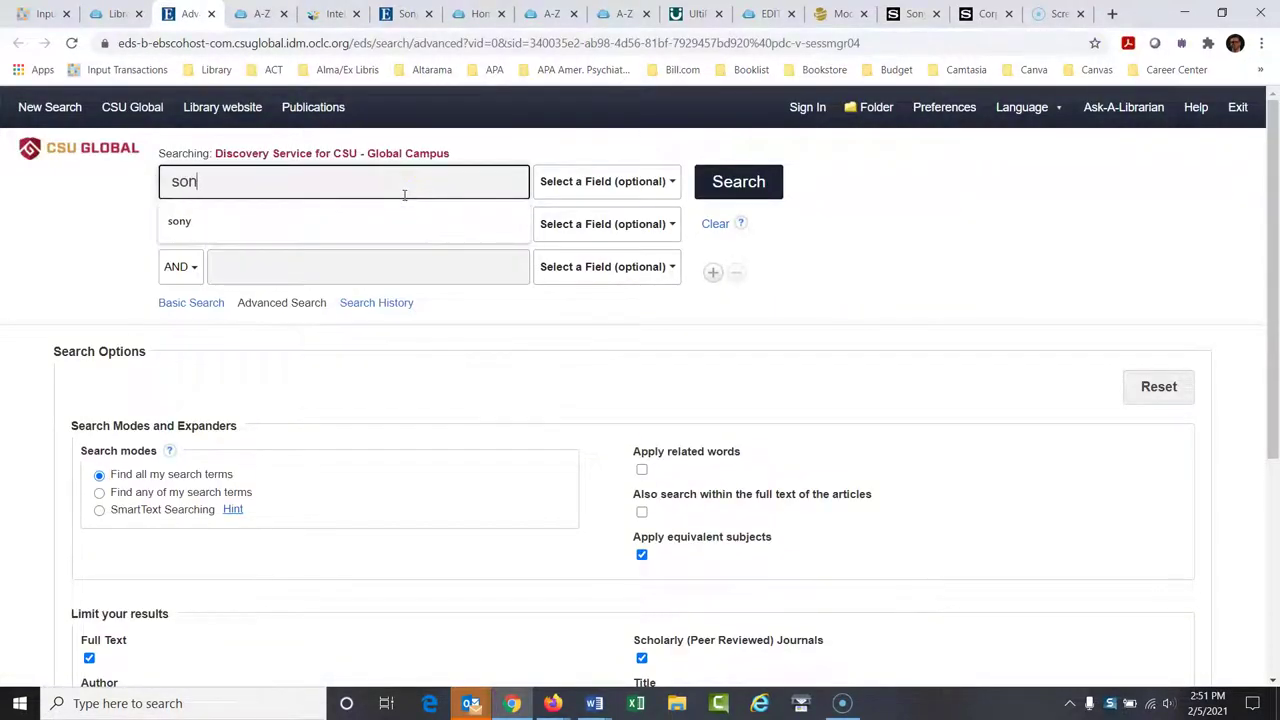
key("Tab")
key("t")
key("i")
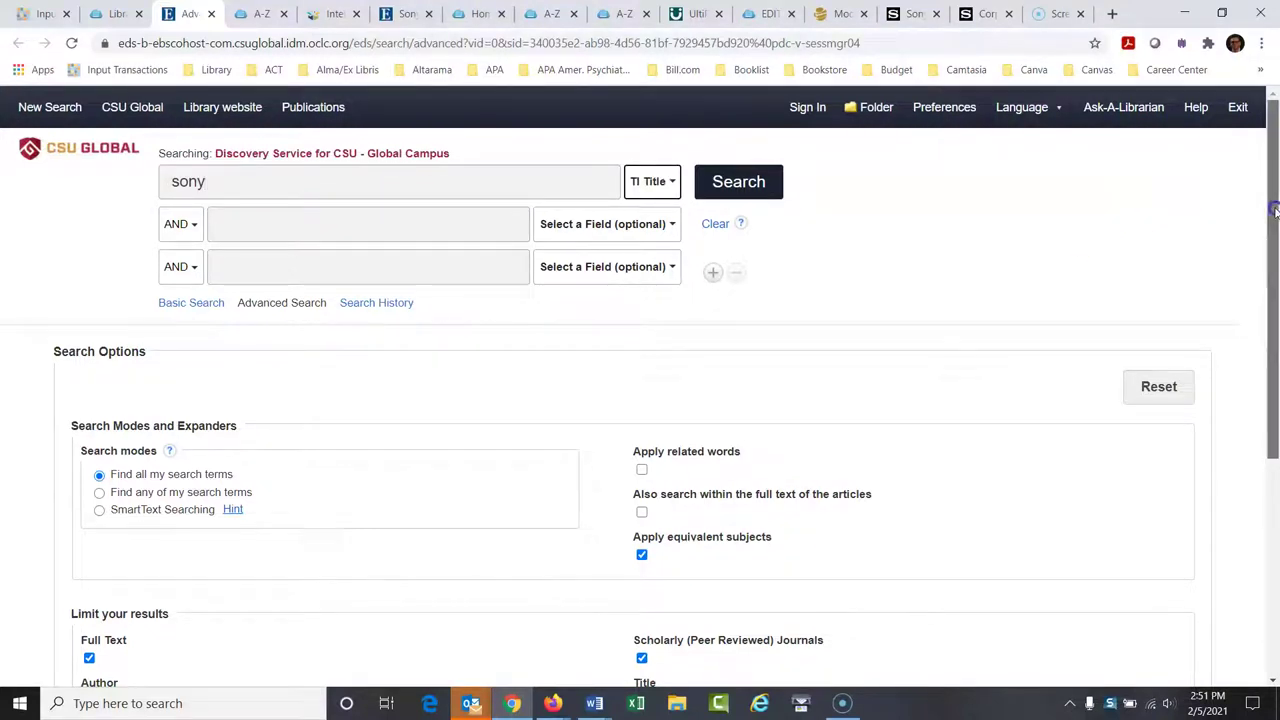
Step: Uncheck Scholarly (Peer Reviewed) Journals and run the title search, returning 187,036 full-text results
left_click_drag(1274, 207, 1274, 231)
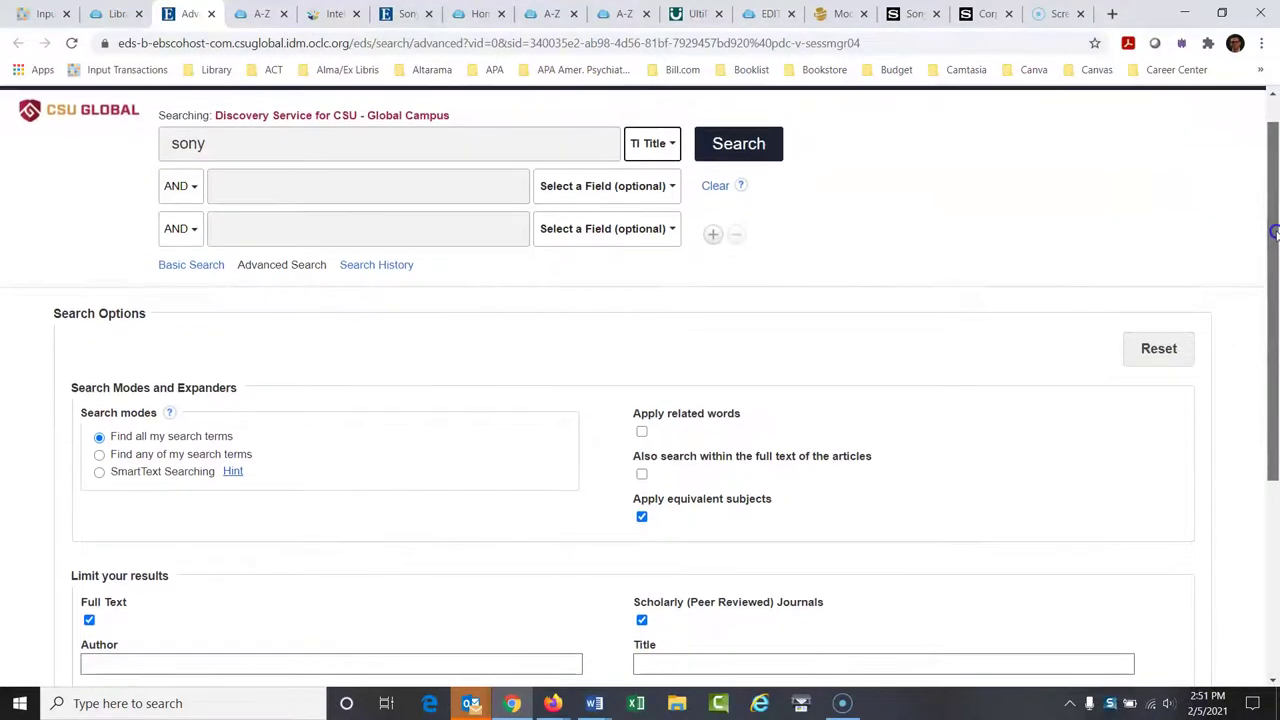
left_click(642, 621)
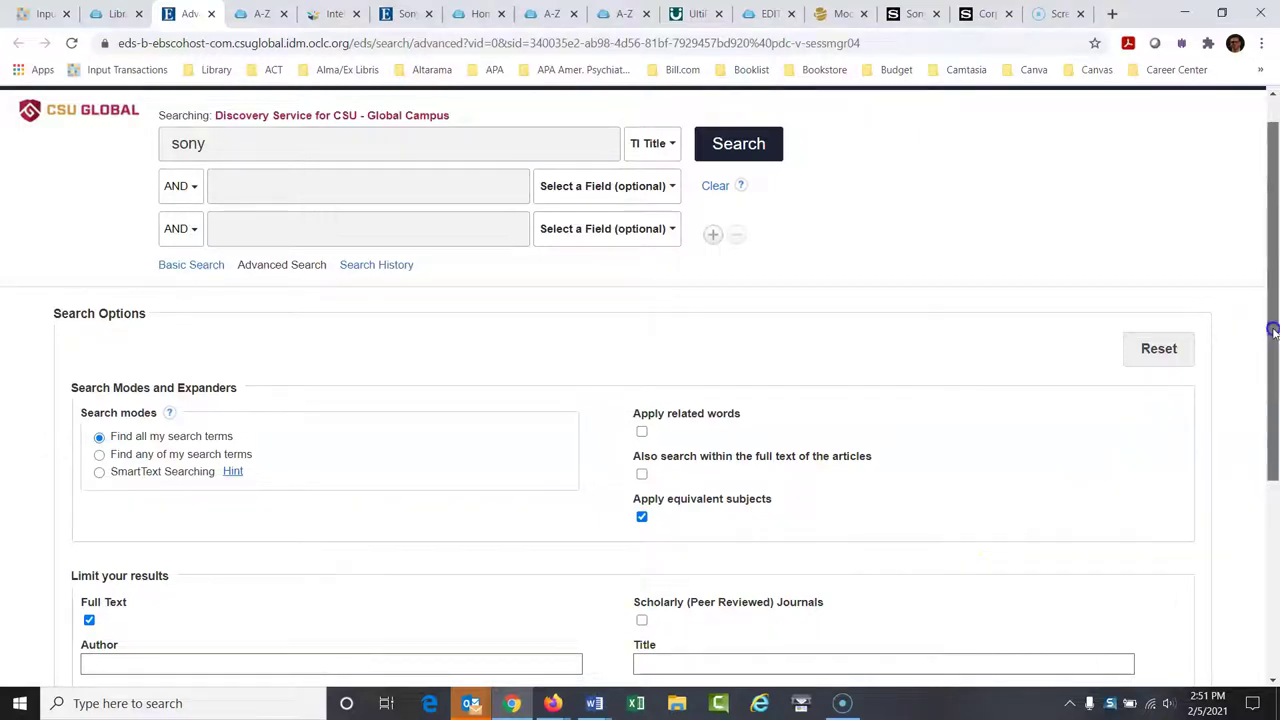
left_click_drag(1271, 334, 1262, 294)
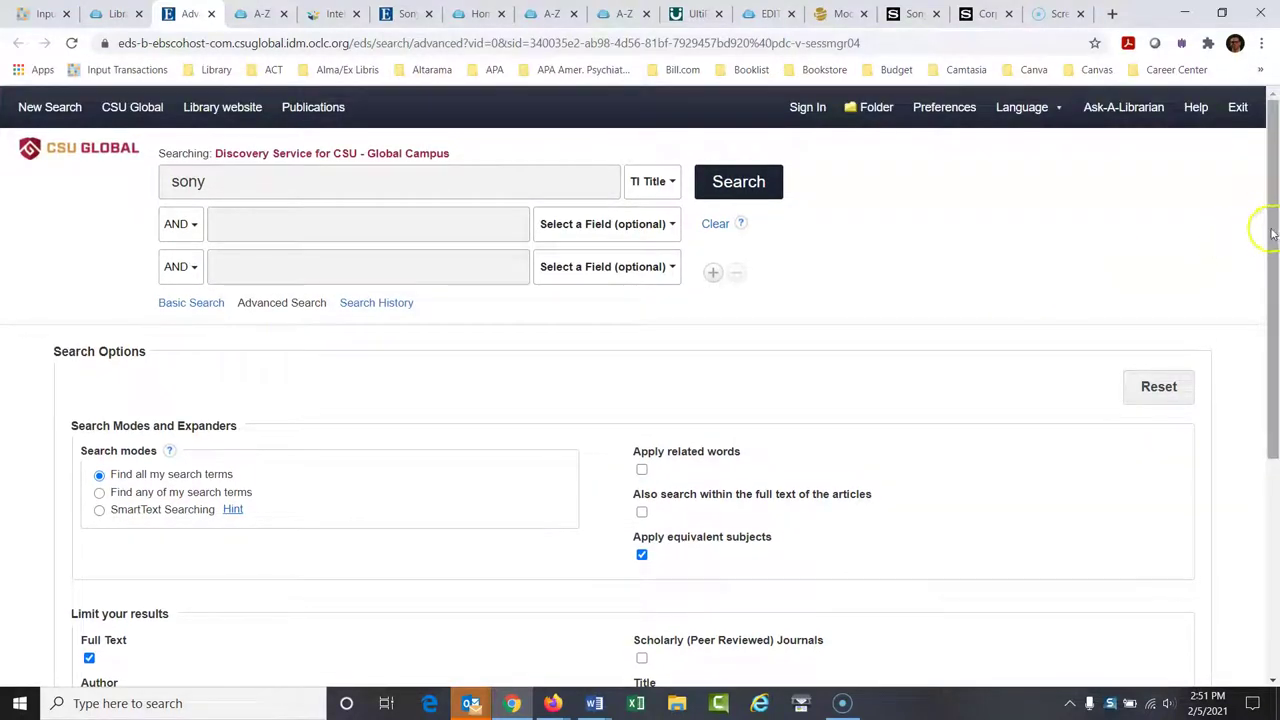
left_click_drag(1274, 228, 1274, 278)
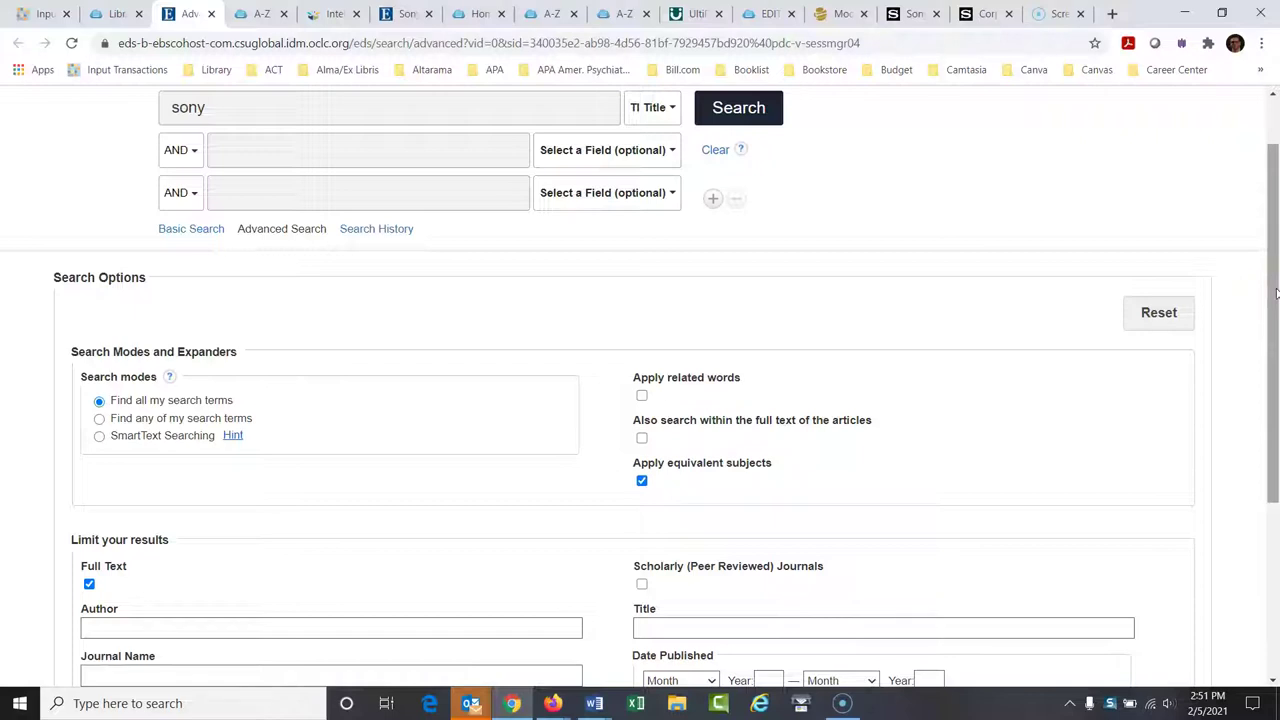
left_click(1276, 293)
left_click_drag(1276, 275, 1274, 213)
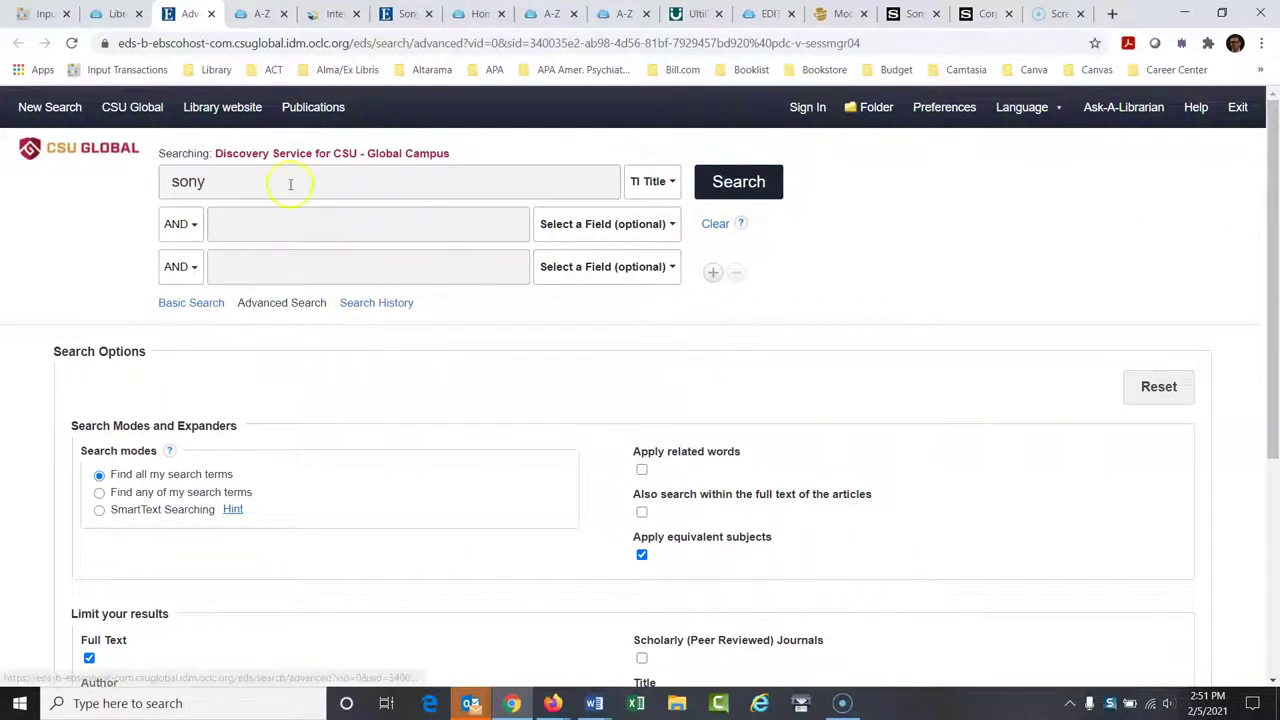
left_click(225, 189)
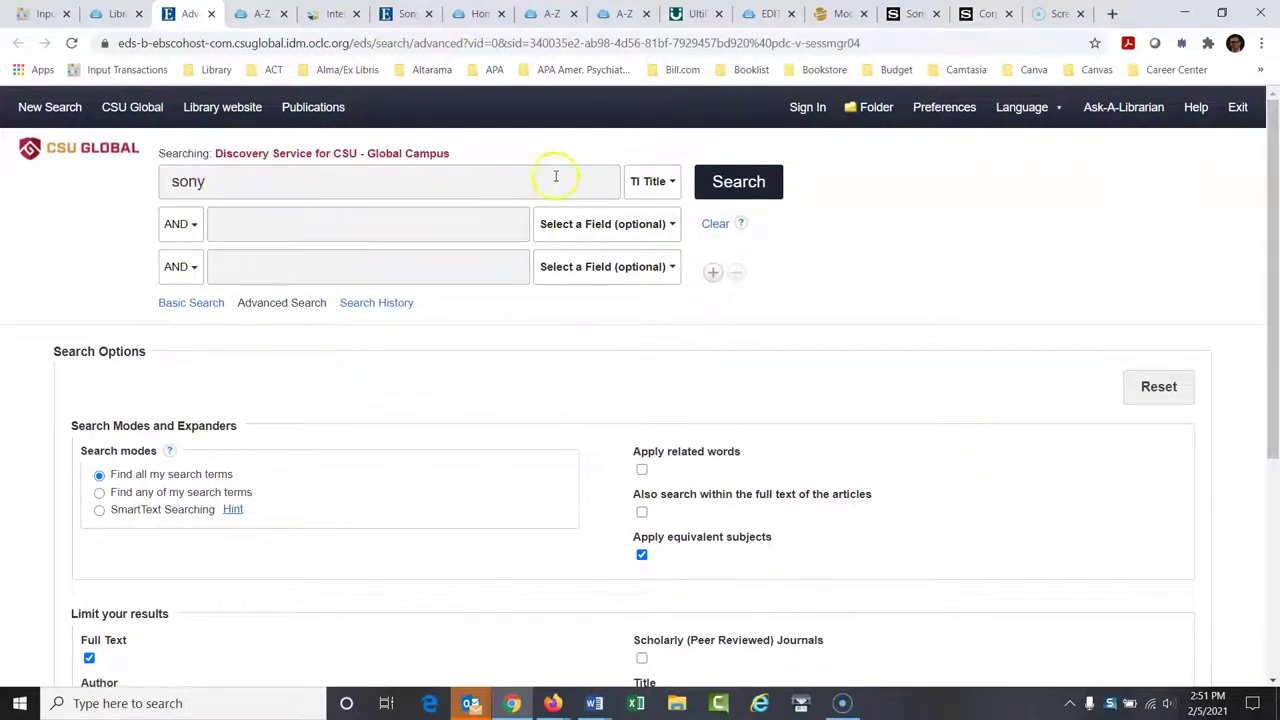
left_click(735, 186)
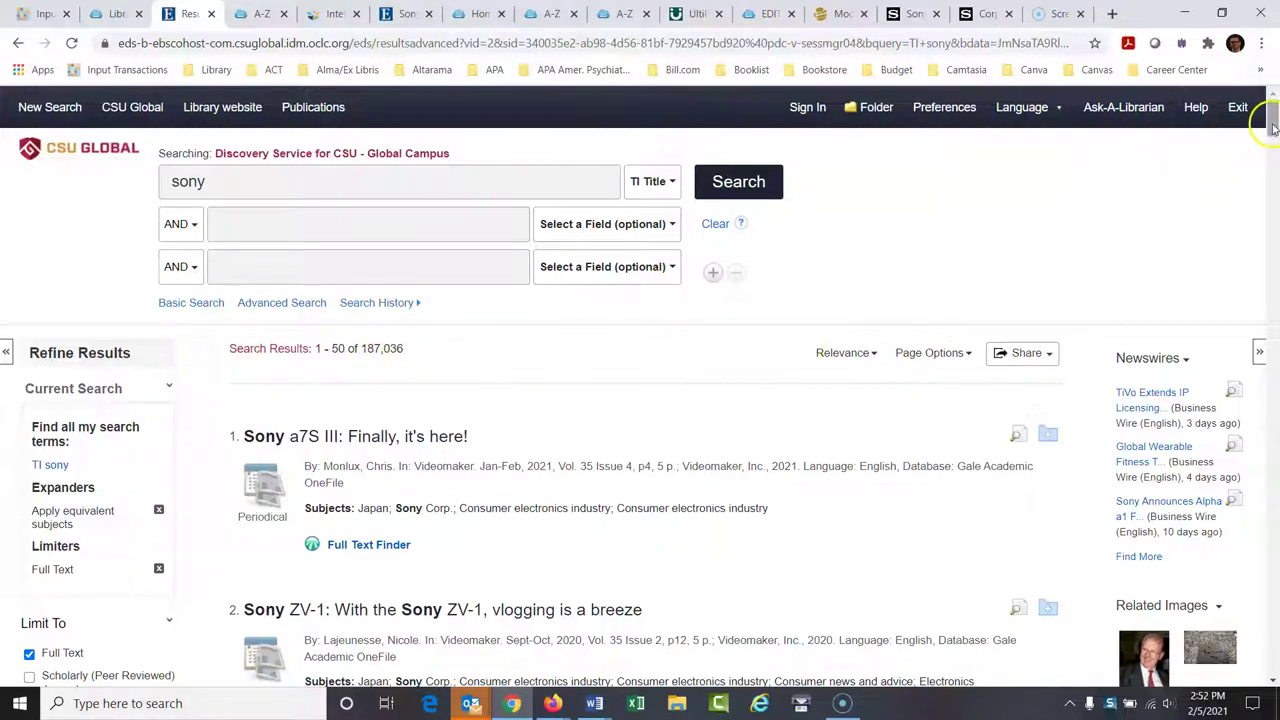
Step: Change the Publication Date start year from 1959 to 2017, leaving 34,193 results
left_click_drag(1274, 126, 1275, 150)
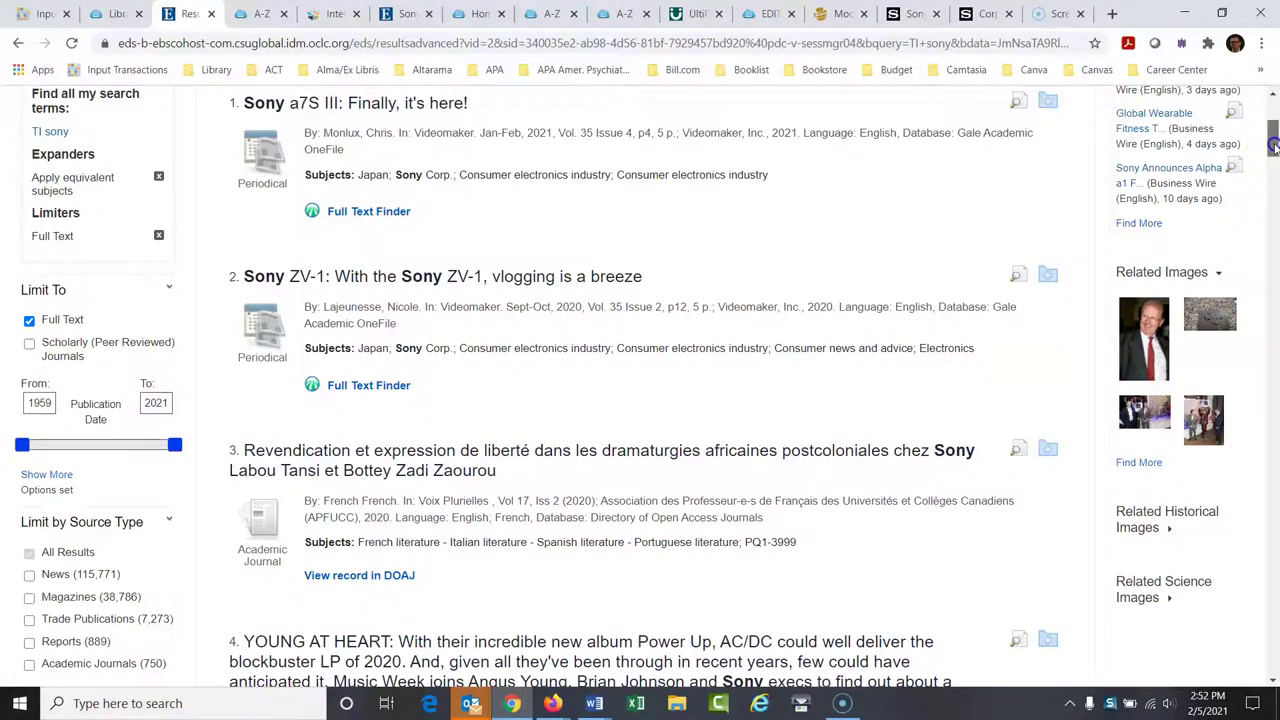
mouse_move(1273, 138)
left_mouse_down()
mouse_move(1273, 112)
mouse_move(1274, 150)
left_mouse_up()
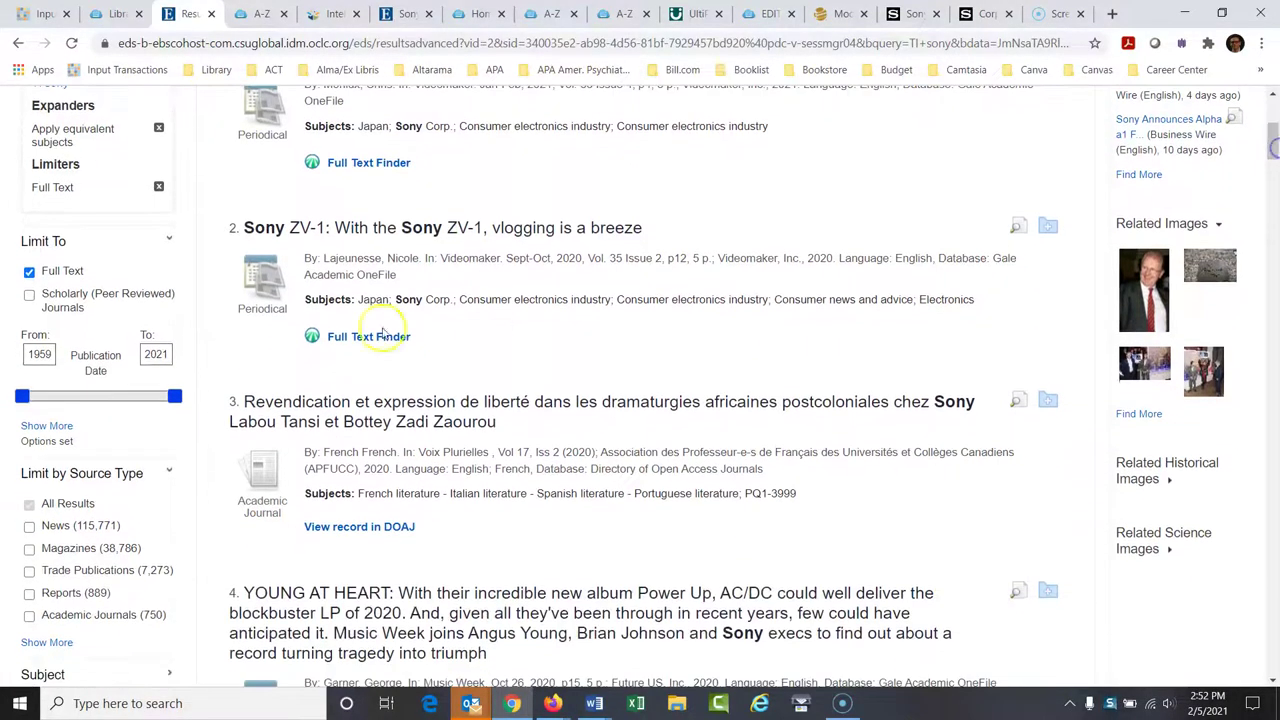
left_click(45, 352)
double_click(45, 353)
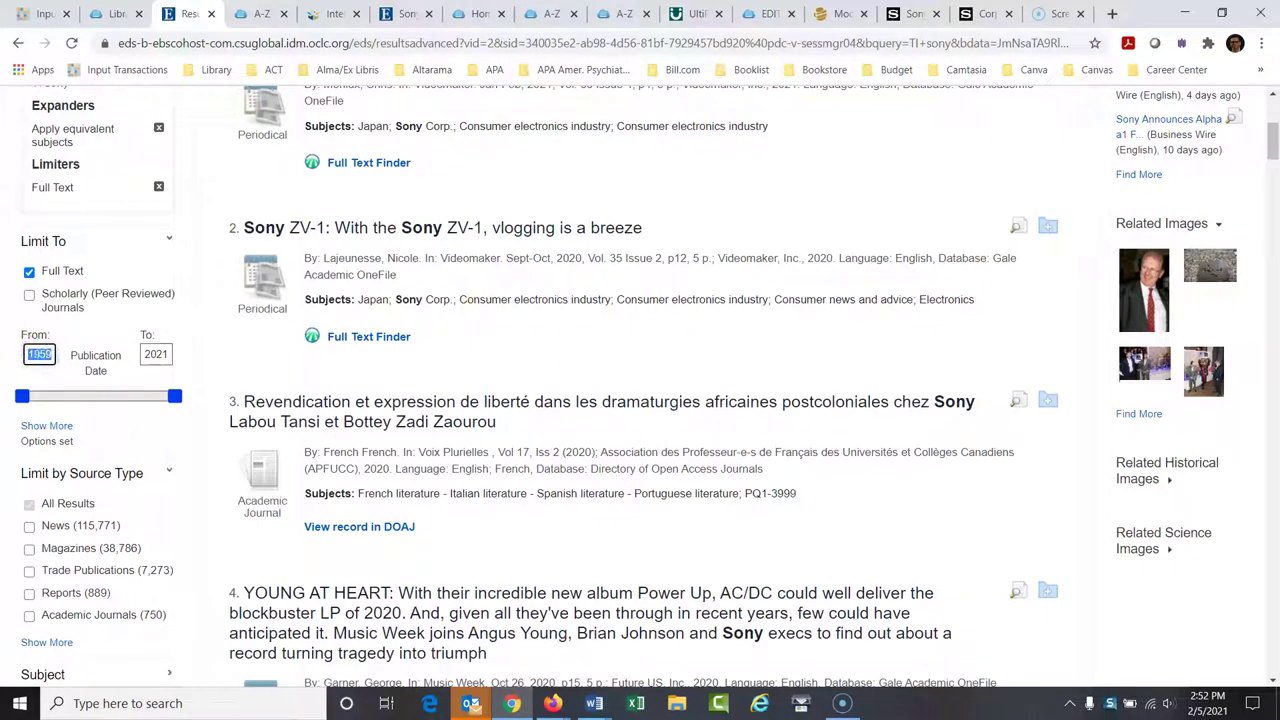
type("2017")
key("Return")
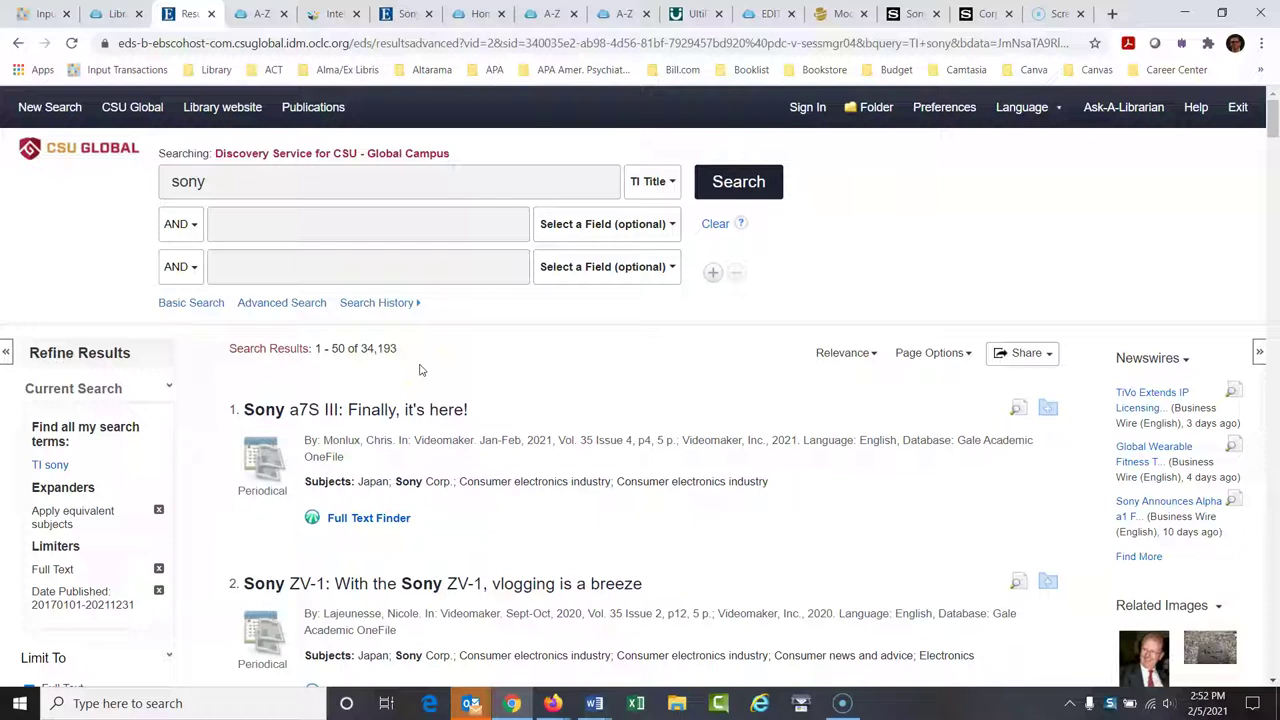
left_click(237, 252)
Step: Add 'gaming or playstation' as a second AND term with sony, giving 1,434 results
left_click(241, 224)
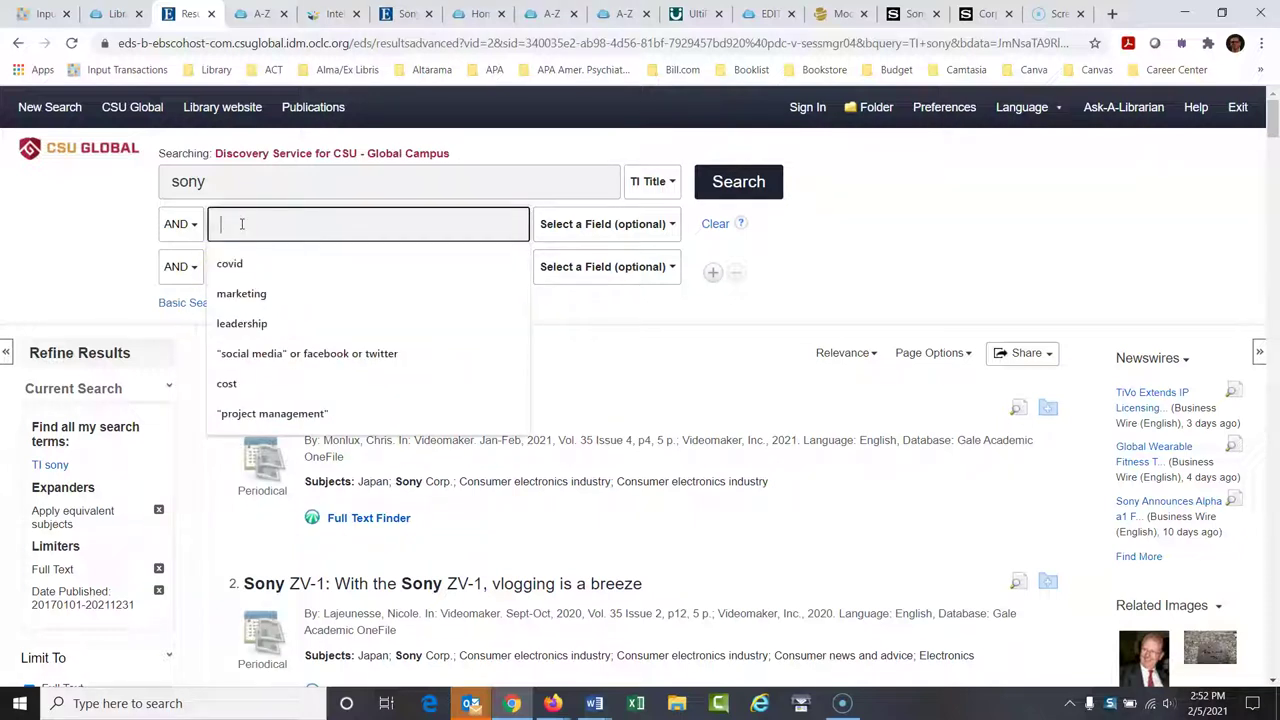
type("gaming")
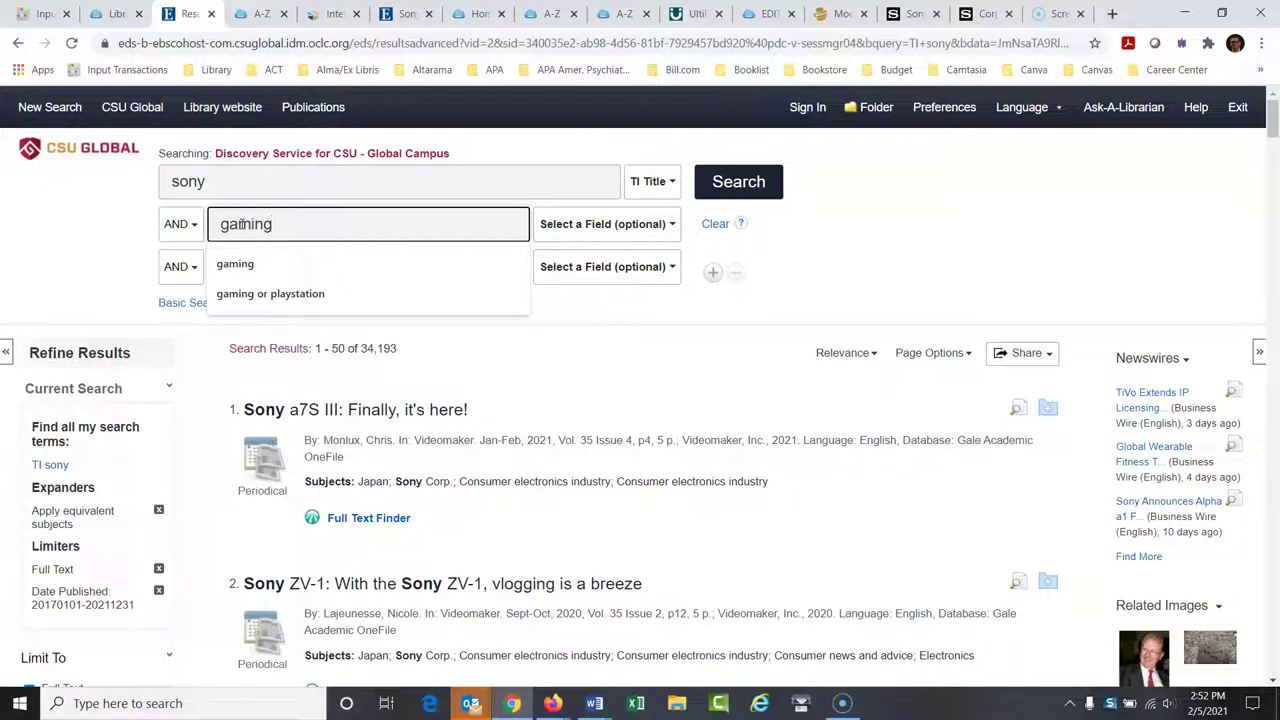
key("Return")
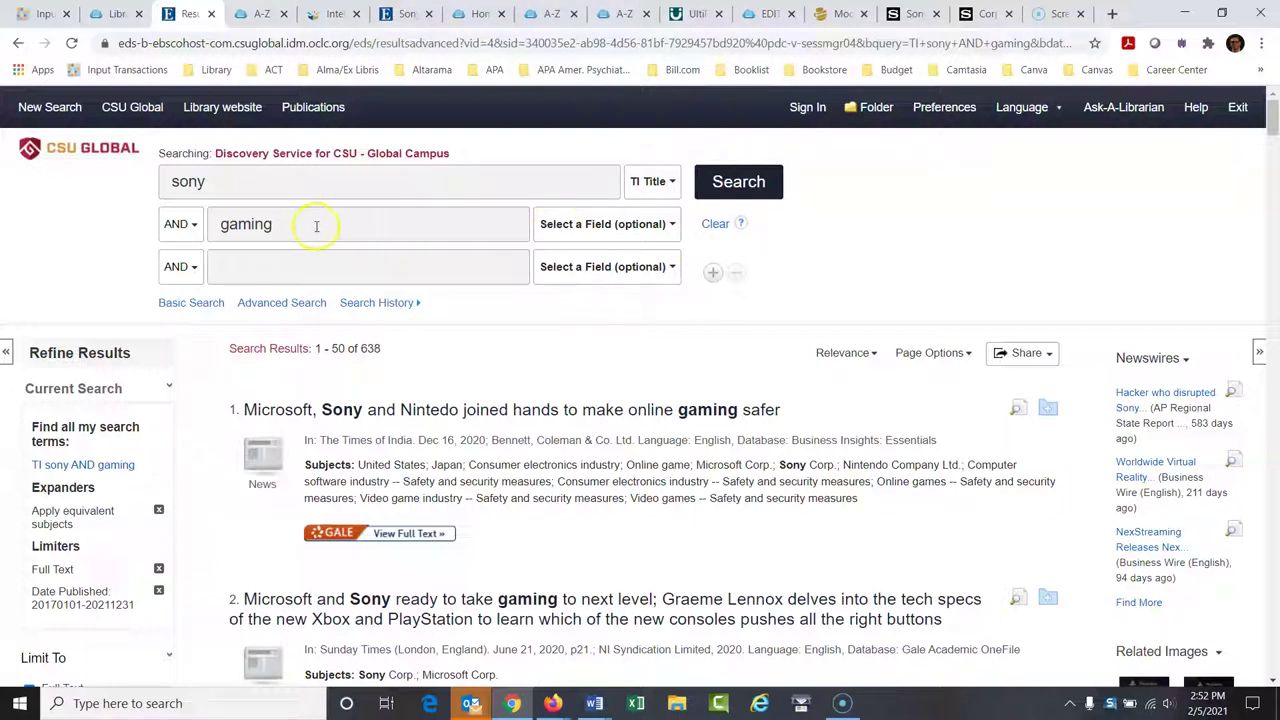
left_click(313, 227)
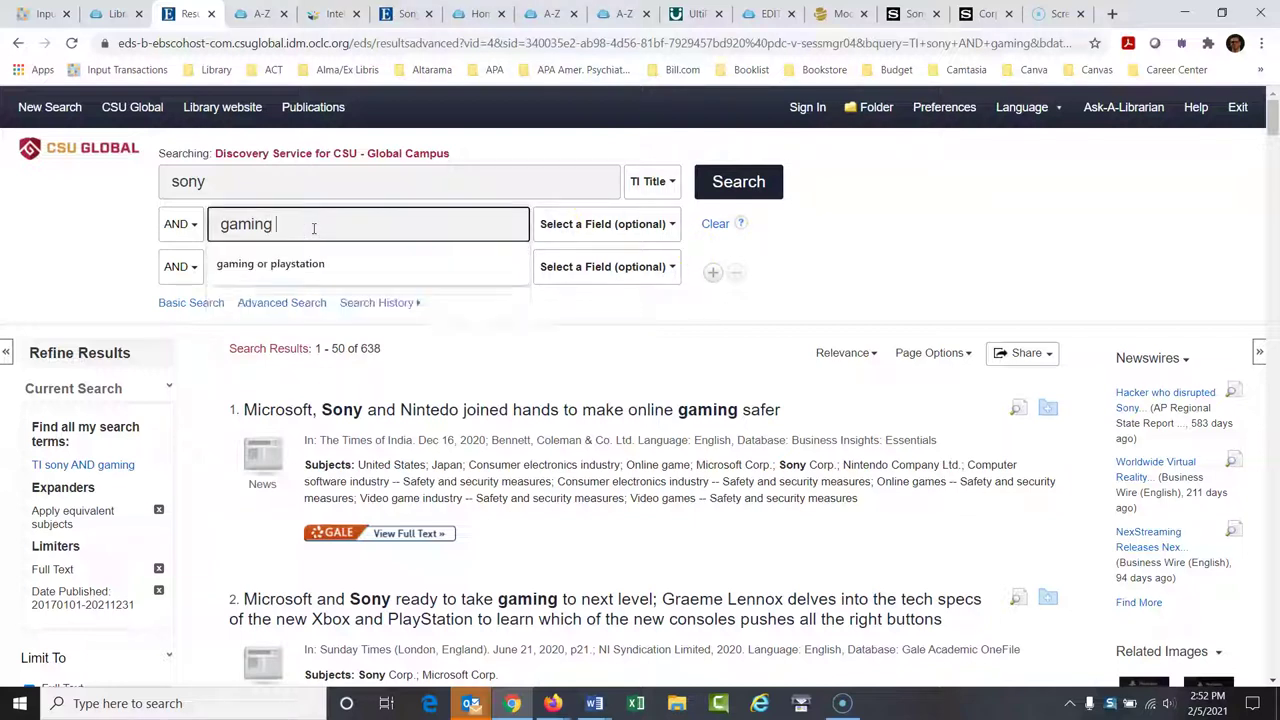
type("or playstat")
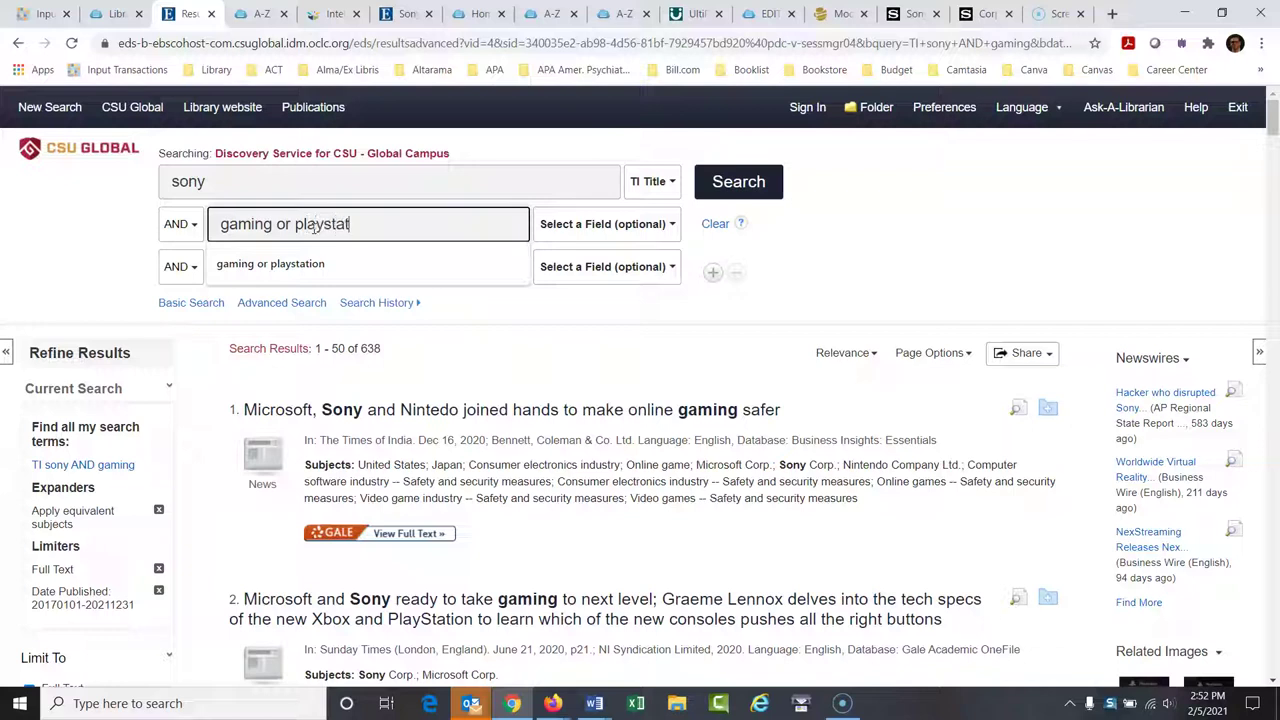
type("ion")
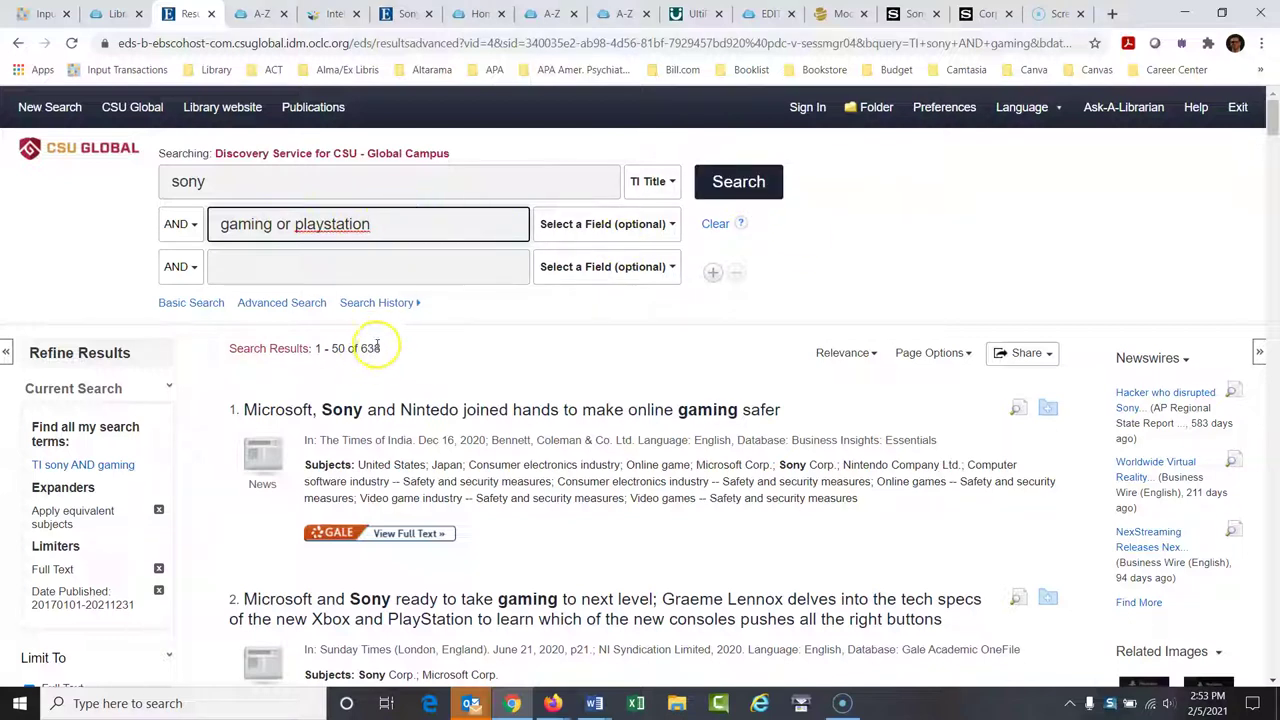
left_click(766, 190)
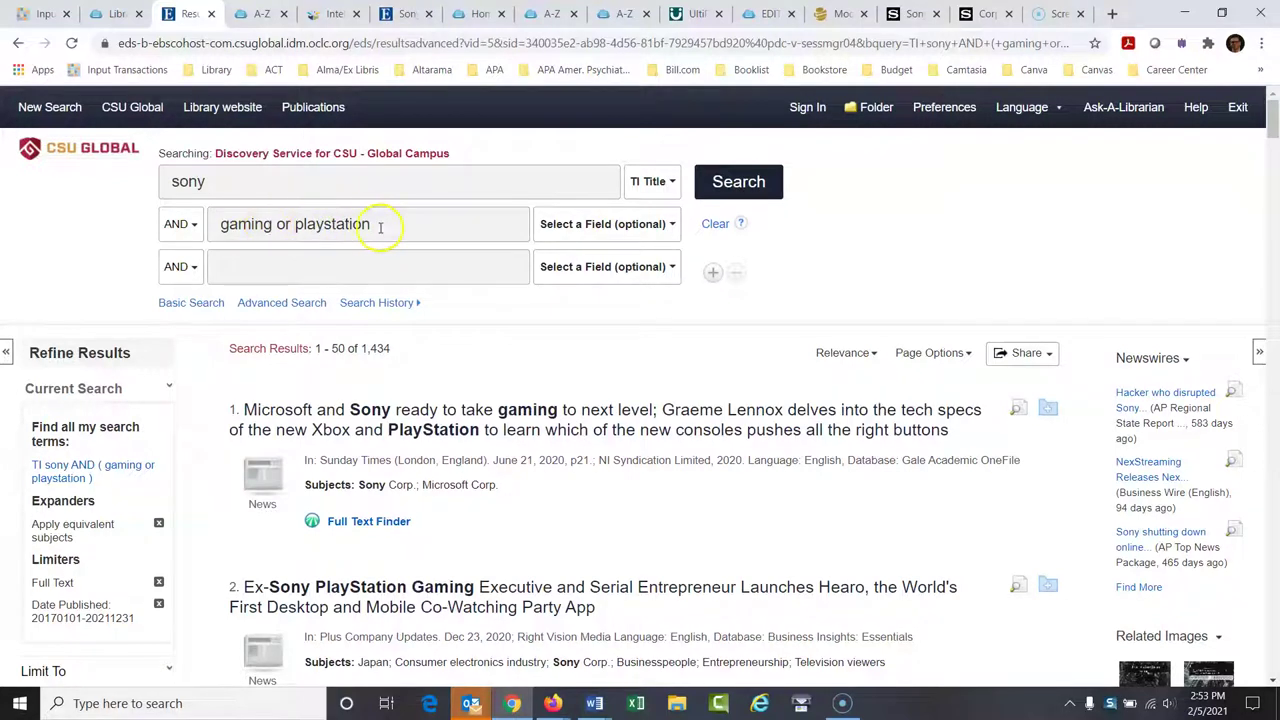
Step: Set the second term's field to TI Title and rerun the search, leaving 904 results
left_click(667, 229)
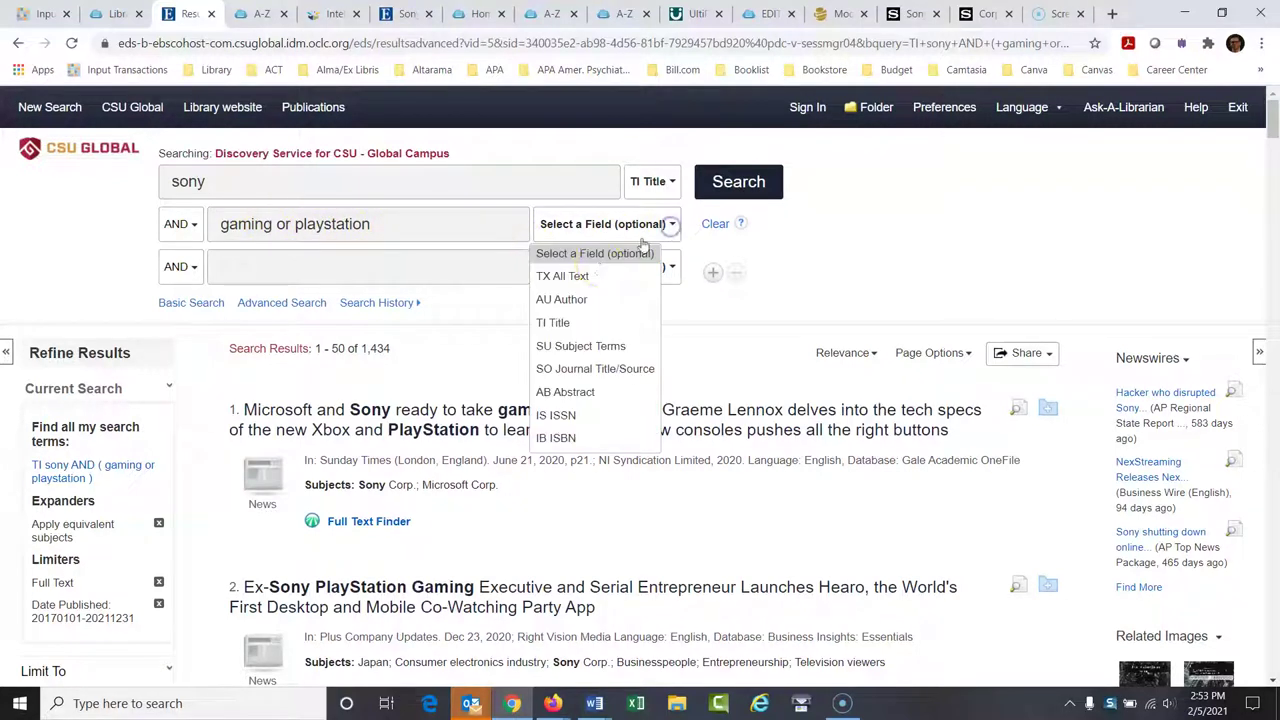
left_click(556, 322)
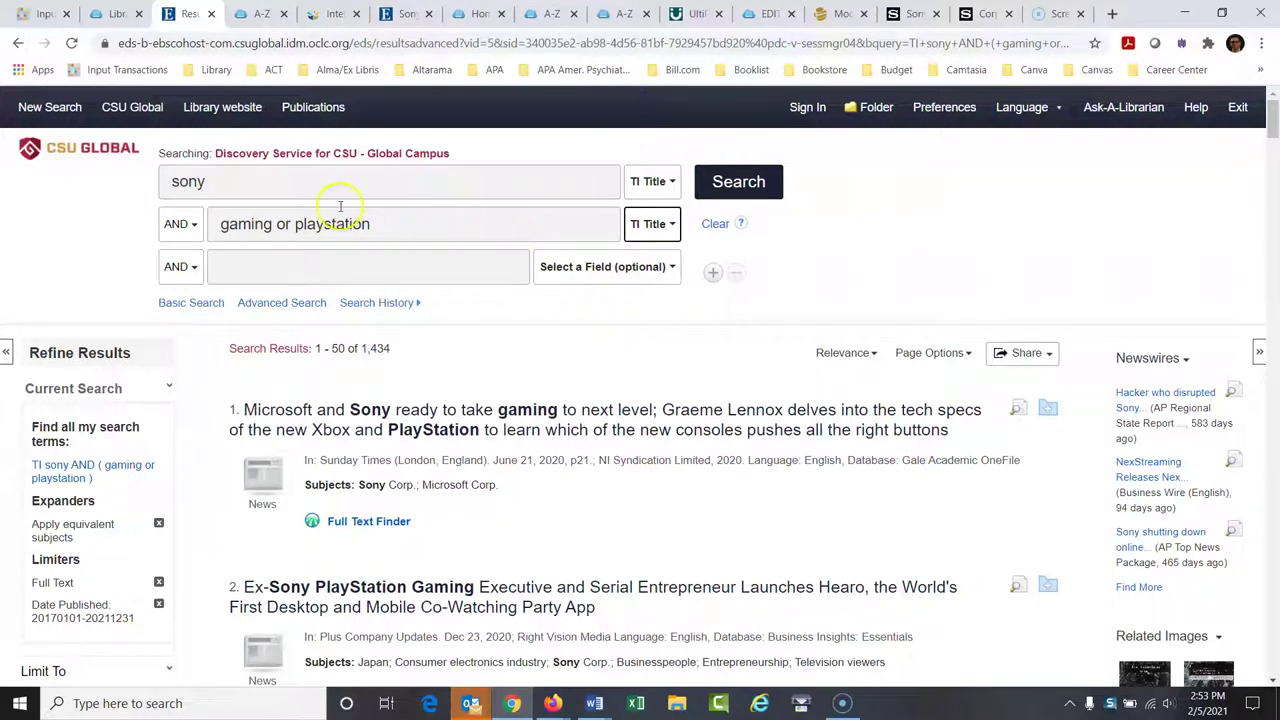
left_click(766, 186)
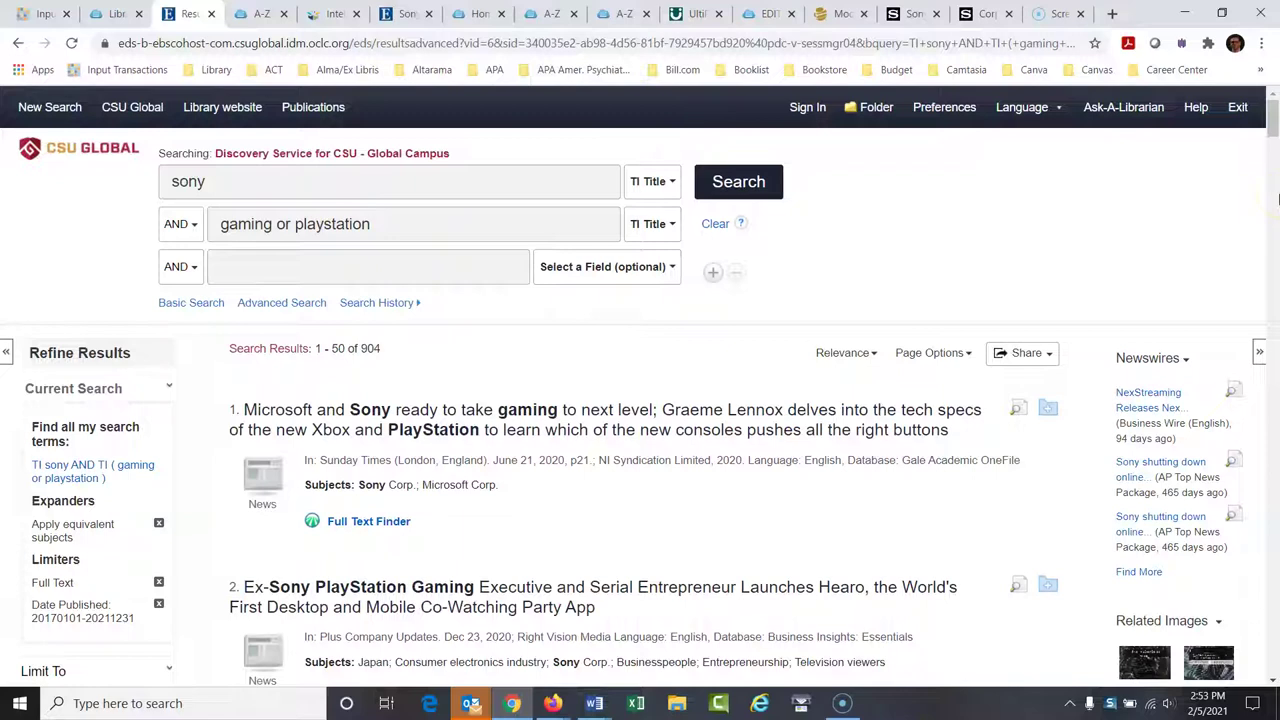
left_click(1274, 133)
left_click_drag(1274, 133, 1274, 163)
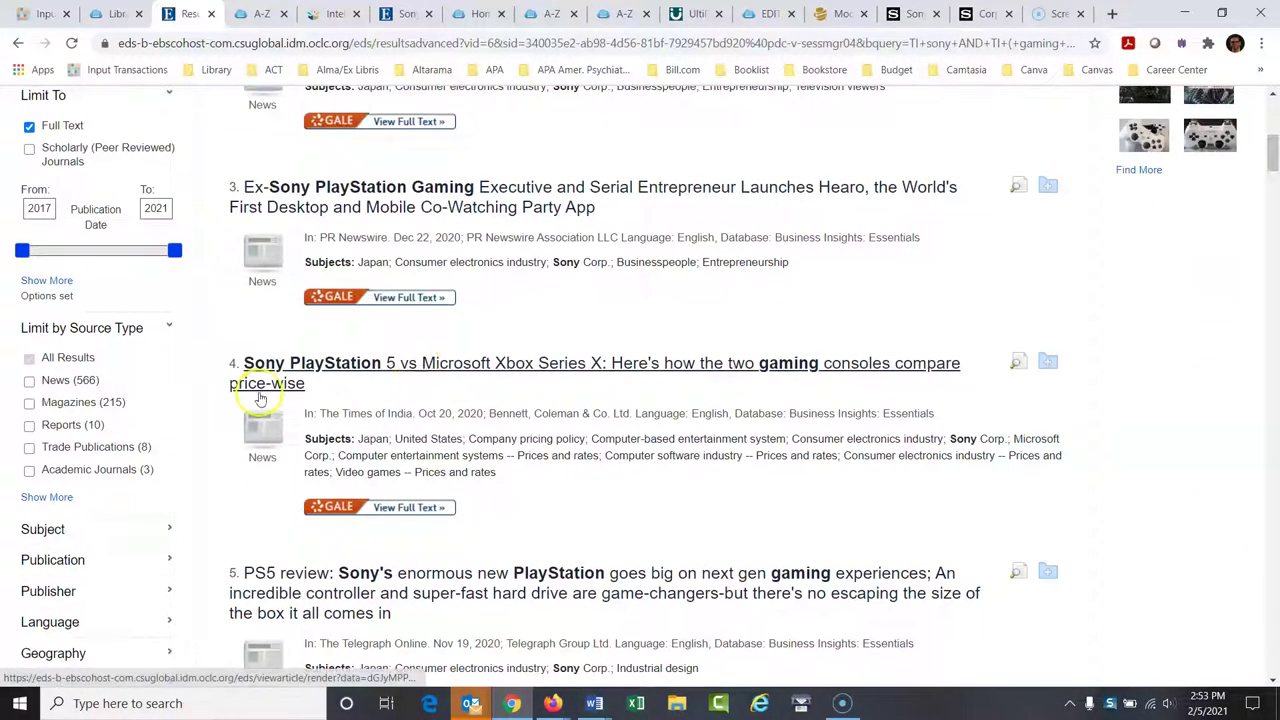
Step: Check Magazines under Limit by Source Type, cutting results from 904 to 215
left_click(30, 403)
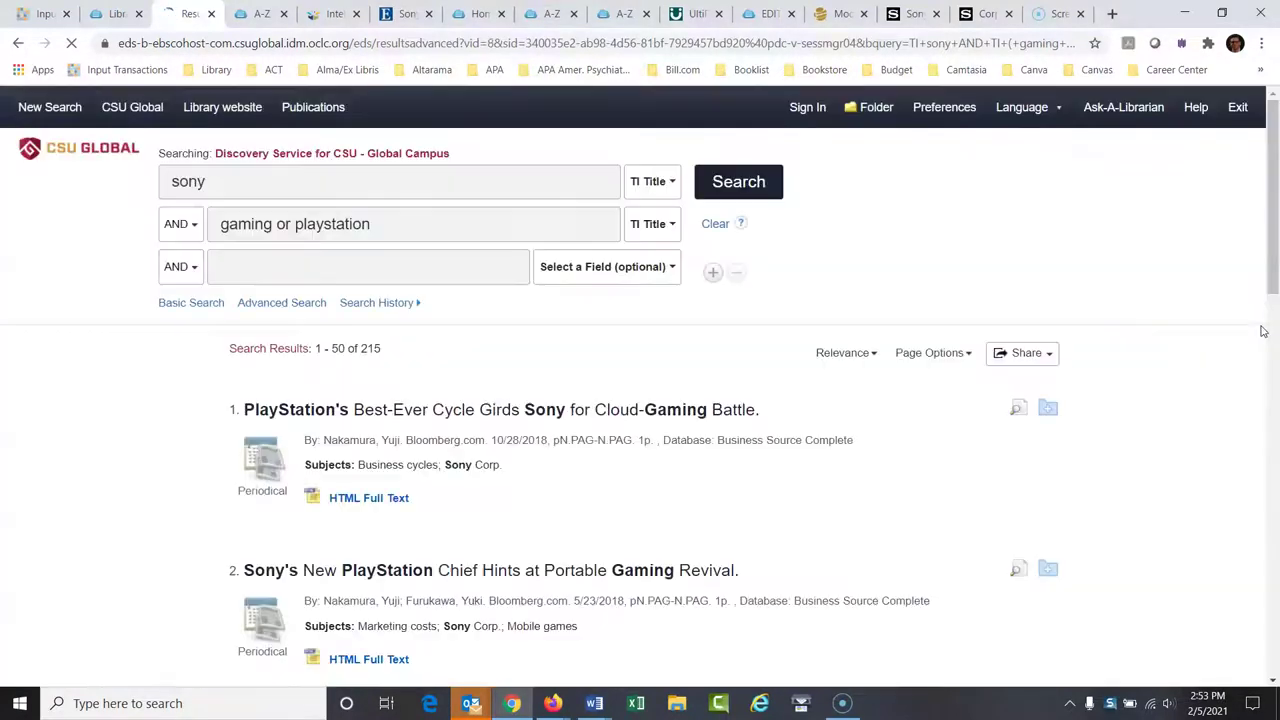
left_click(1268, 232)
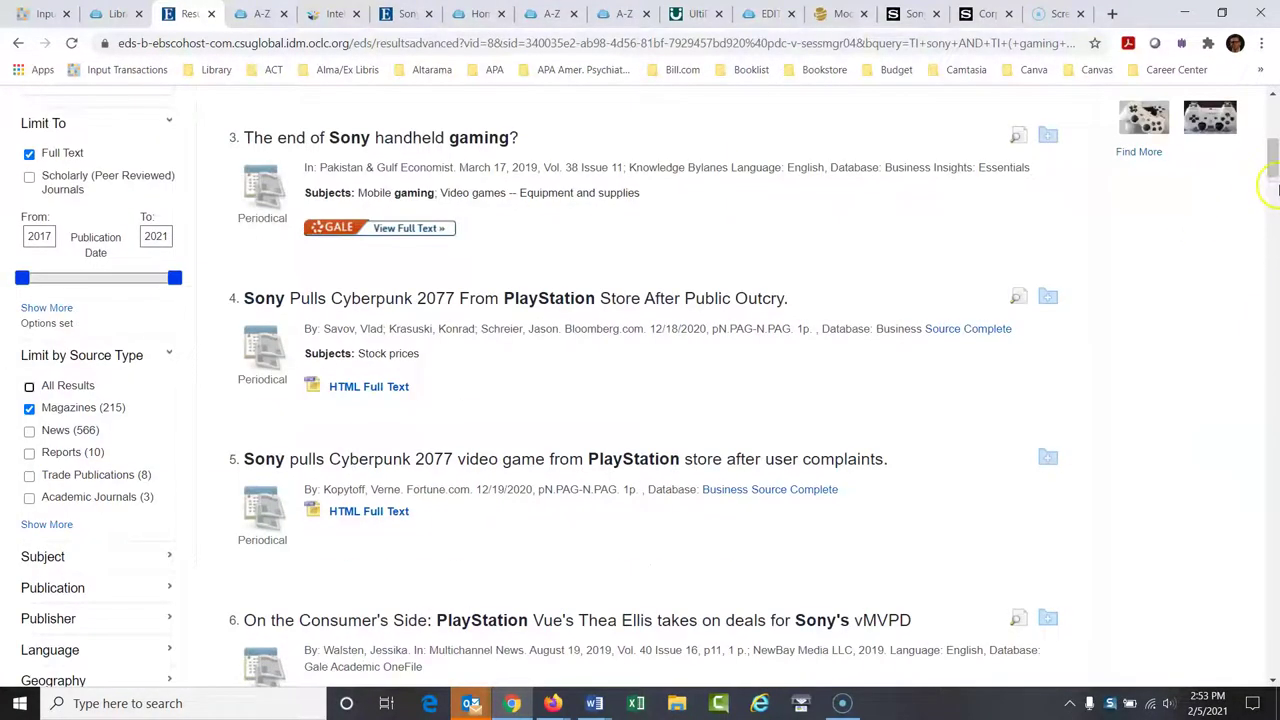
left_click_drag(1274, 157, 1273, 128)
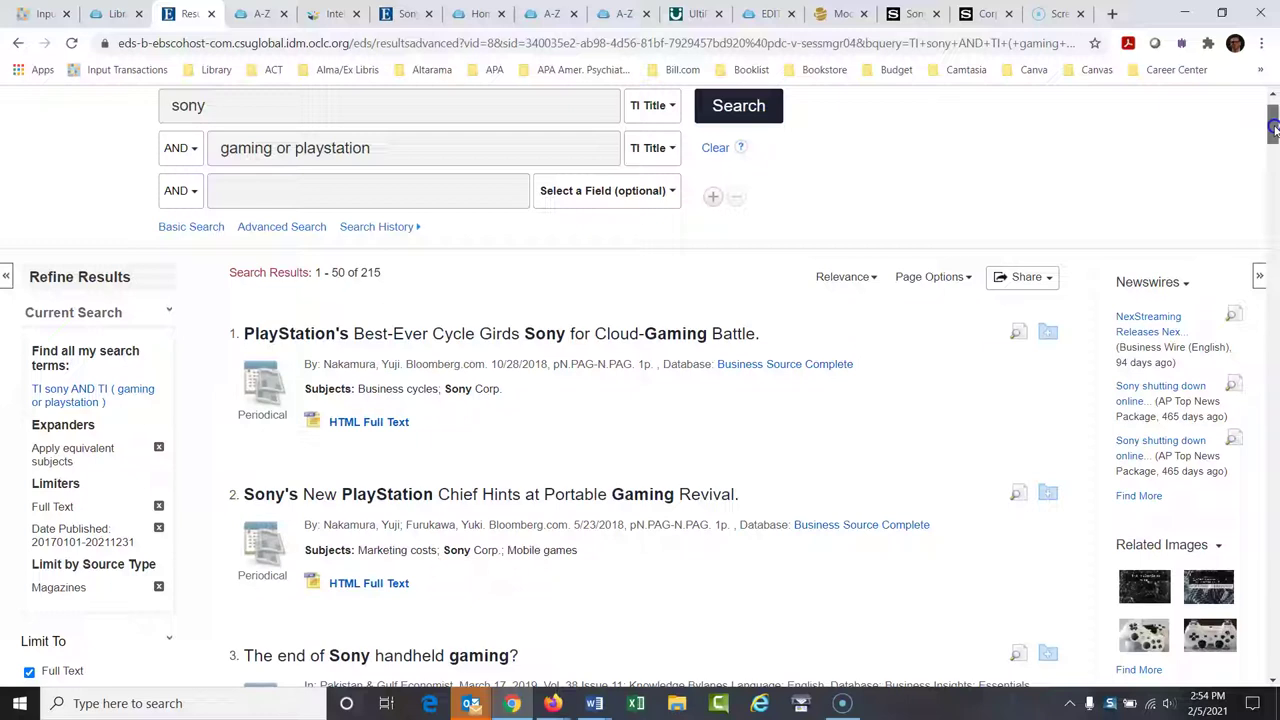
mouse_move(1273, 126)
left_mouse_down()
mouse_move(1274, 167)
mouse_move(1273, 112)
left_mouse_up()
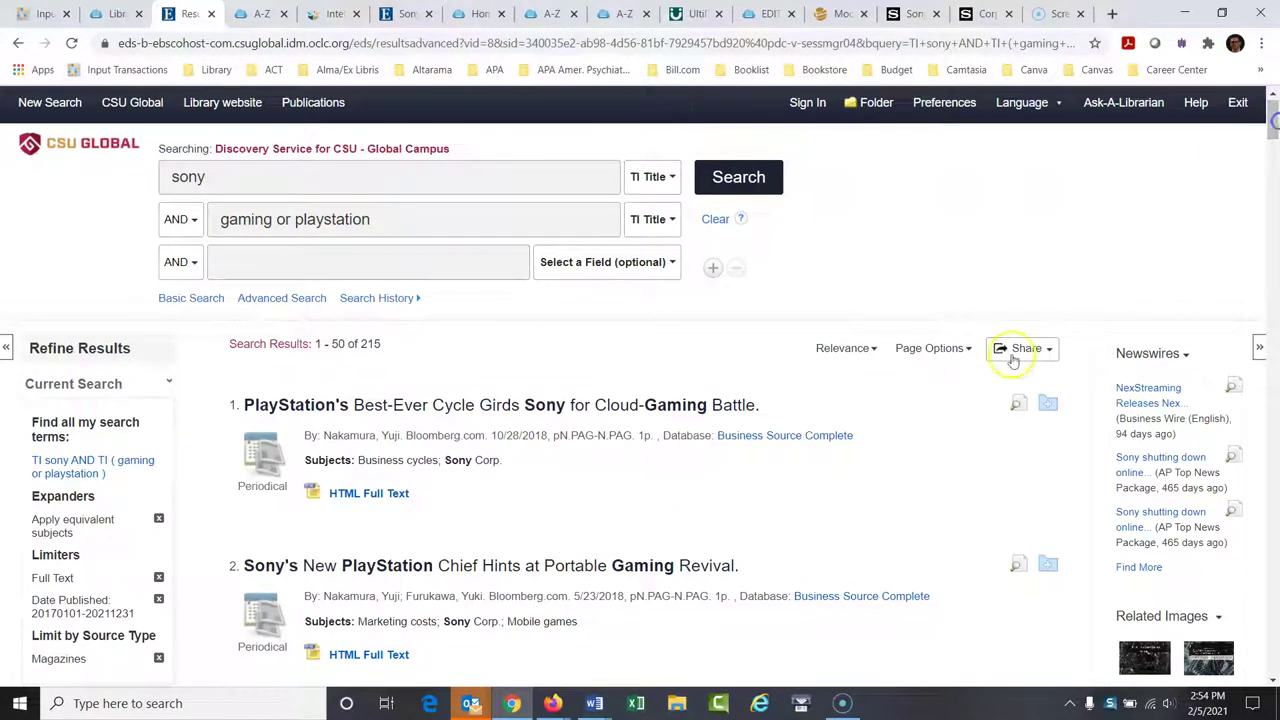
Step: Change the results sort from Relevance to Date Newest
left_click(860, 348)
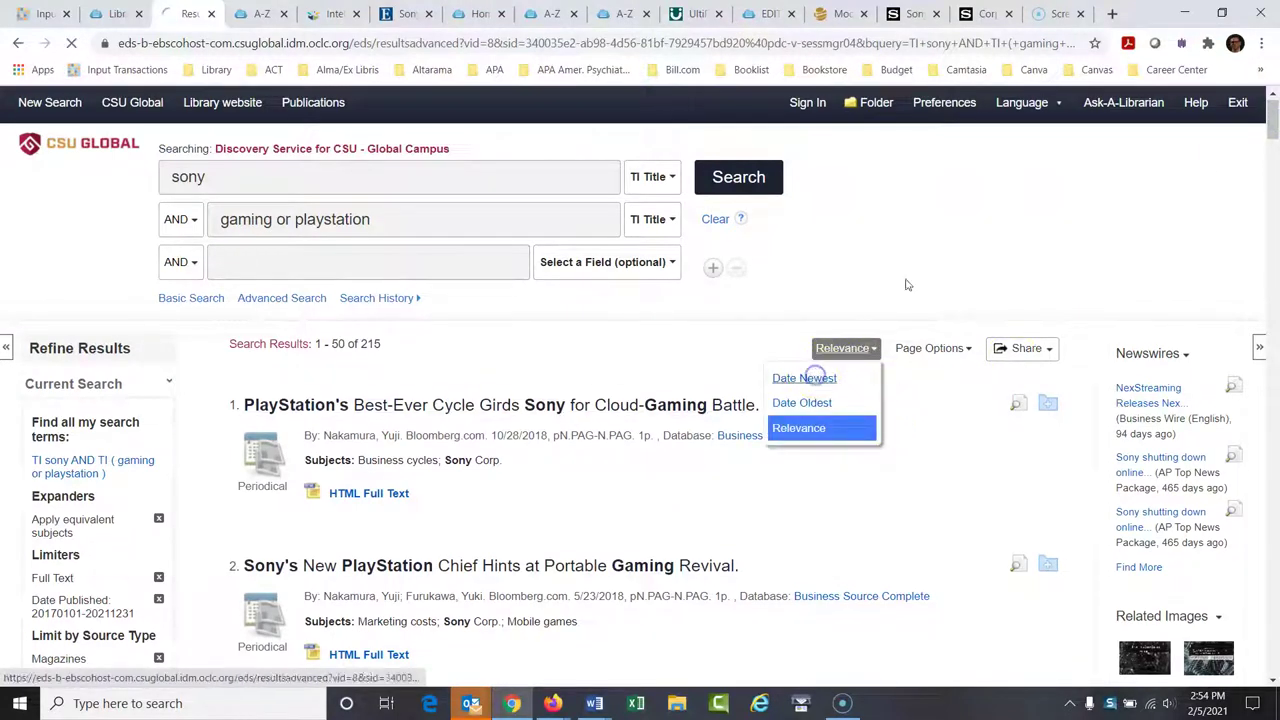
left_click(815, 378)
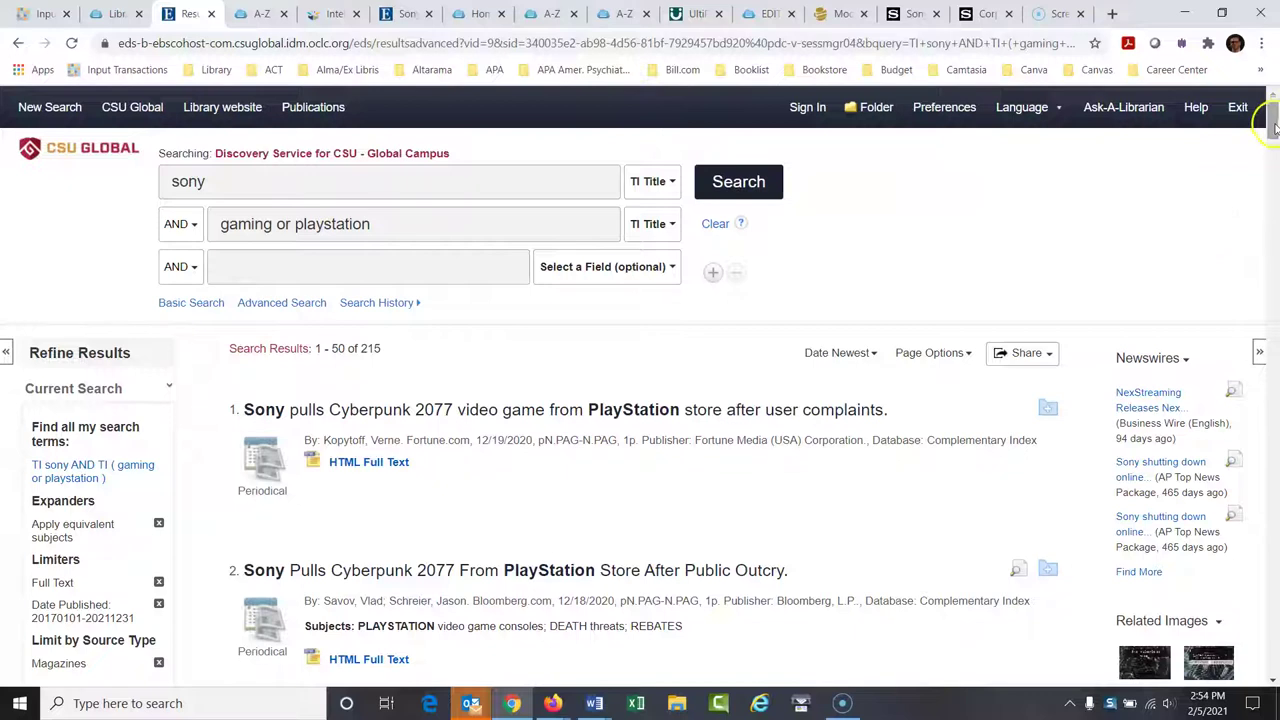
mouse_move(1273, 110)
left_mouse_down()
mouse_move(1275, 216)
mouse_move(1275, 112)
left_mouse_up()
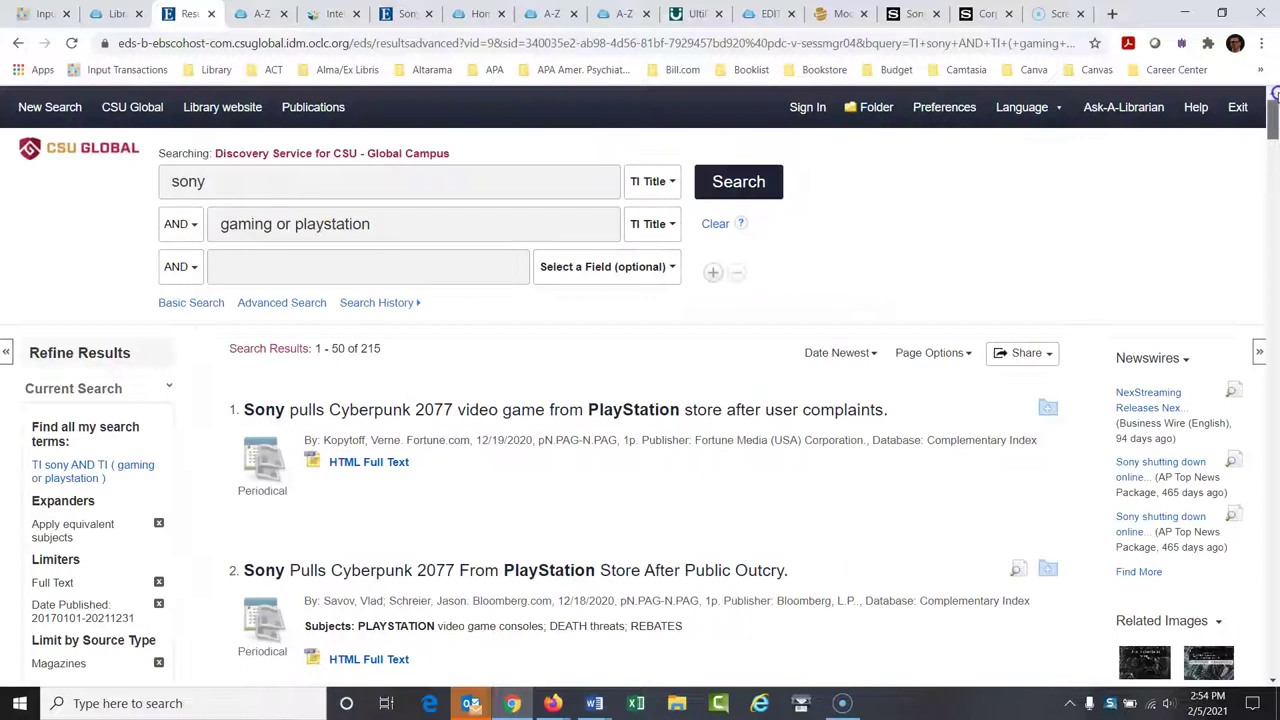